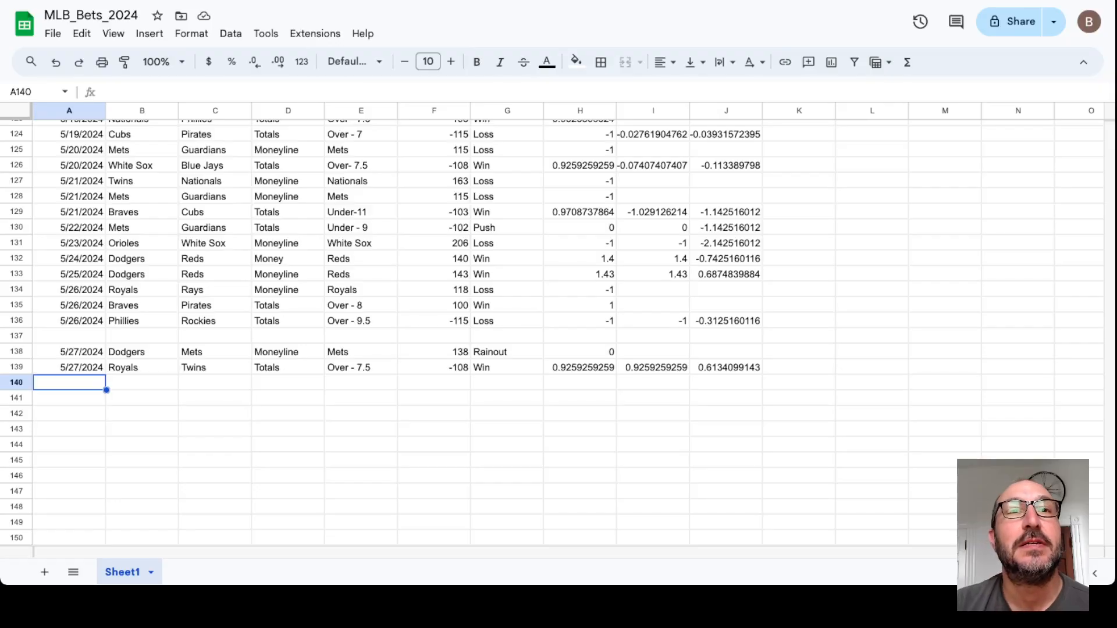
{"action": "scroll", "coordinate": [558, 331], "scroll_direction": "down", "scroll_amount": 3}
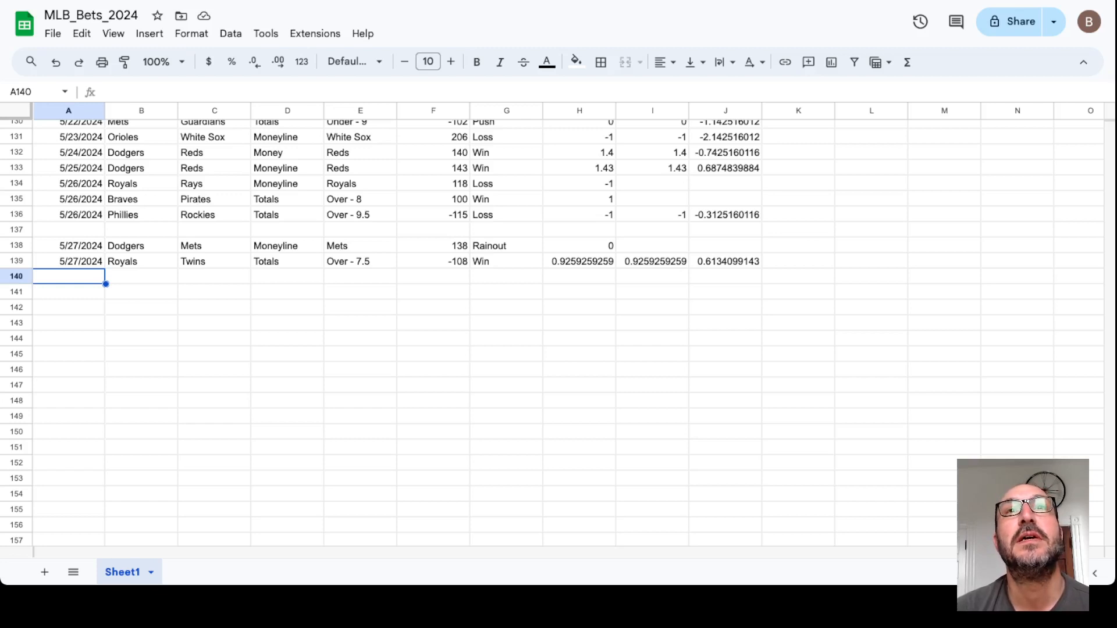
Step: Glance at the MLB_Bets_Extra spread log, then bring up the Get_Picks_ML_Sides moneyline predictions
{"action": "key", "text": "ctrl+Tab"}
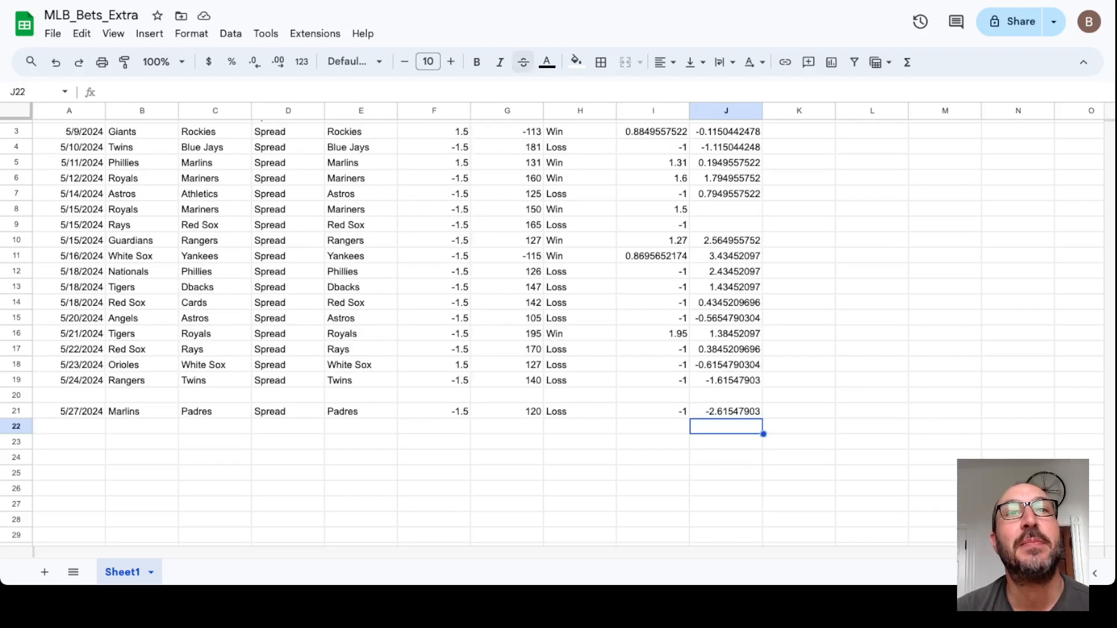
{"action": "scroll", "coordinate": [560, 314], "scroll_direction": "down", "scroll_amount": 2}
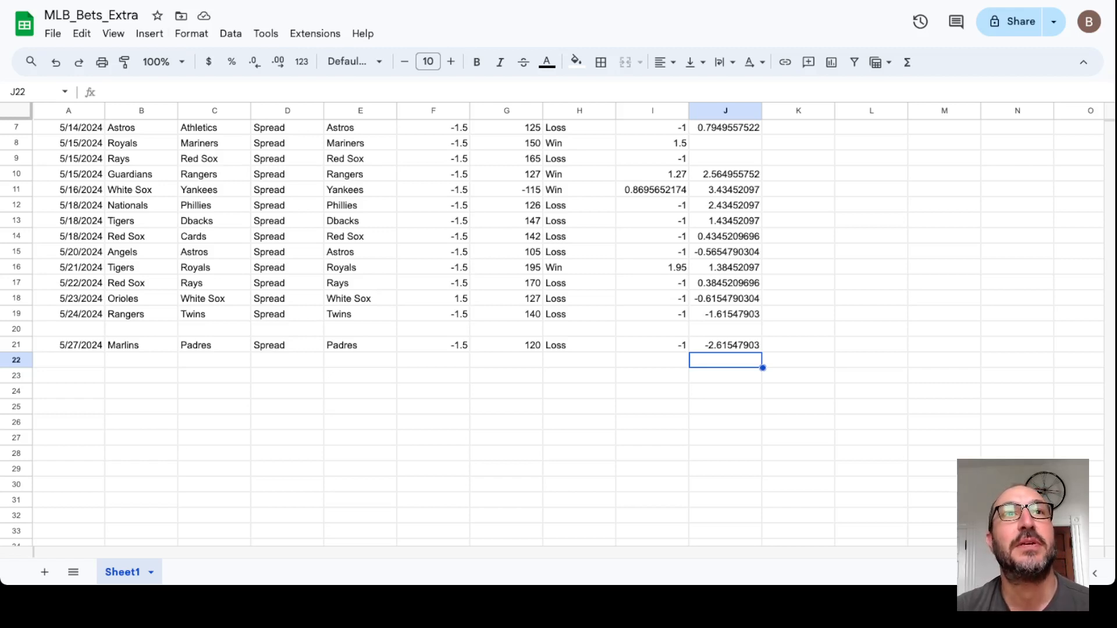
{"action": "key", "text": "alt+Tab"}
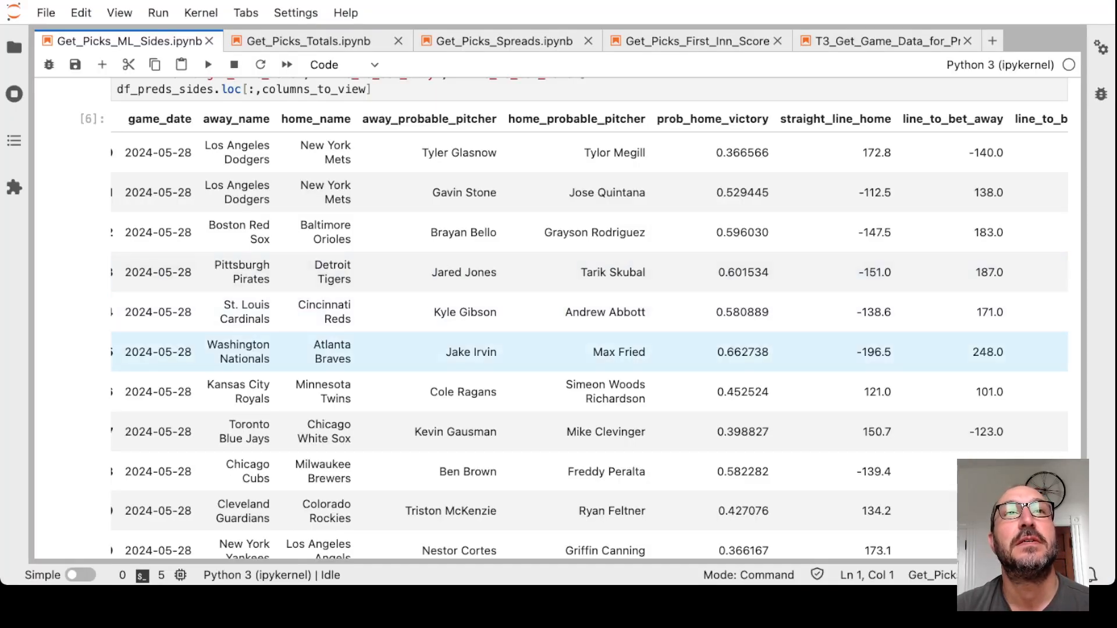
{"action": "scroll", "coordinate": [559, 350], "scroll_direction": "down", "scroll_amount": 1}
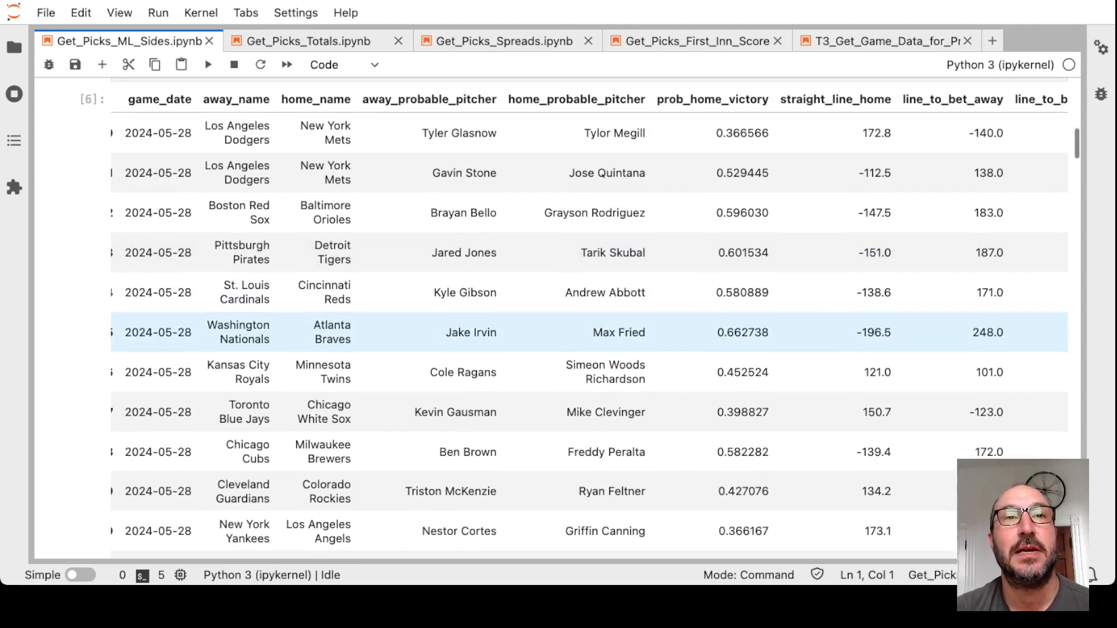
{"action": "scroll", "coordinate": [559, 332], "scroll_direction": "down", "scroll_amount": 3}
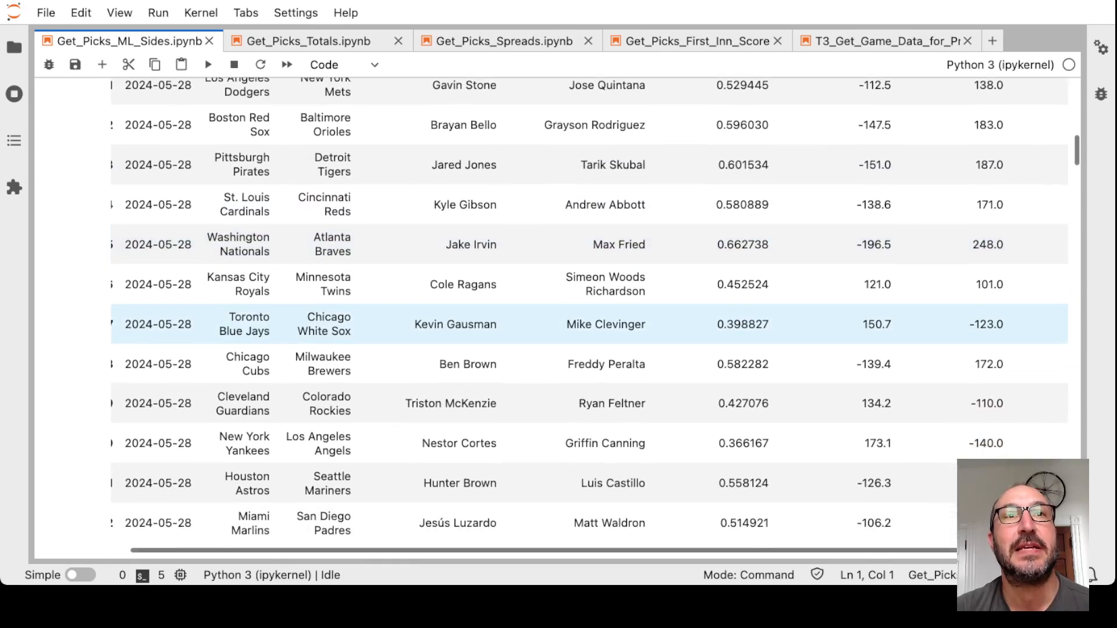
{"action": "scroll", "coordinate": [559, 332], "scroll_direction": "up", "scroll_amount": 2}
{"action": "scroll", "coordinate": [559, 324], "scroll_direction": "down", "scroll_amount": 1}
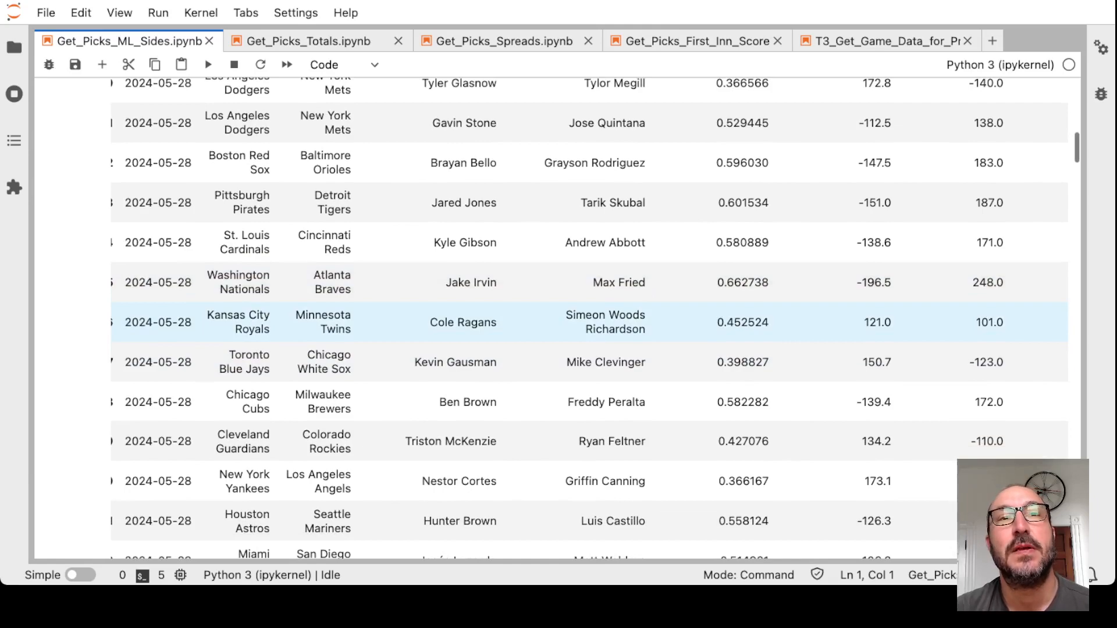
{"action": "scroll", "coordinate": [558, 323], "scroll_direction": "down", "scroll_amount": 4}
{"action": "scroll", "coordinate": [558, 323], "scroll_direction": "down", "scroll_amount": 5}
{"action": "scroll", "coordinate": [559, 323], "scroll_direction": "down", "scroll_amount": 5}
{"action": "scroll", "coordinate": [559, 323], "scroll_direction": "down", "scroll_amount": 1}
{"action": "scroll", "coordinate": [559, 323], "scroll_direction": "down", "scroll_amount": 5}
{"action": "scroll", "coordinate": [559, 324], "scroll_direction": "down", "scroll_amount": 5}
{"action": "scroll", "coordinate": [559, 323], "scroll_direction": "down", "scroll_amount": 5}
{"action": "scroll", "coordinate": [558, 323], "scroll_direction": "down", "scroll_amount": 3}
{"action": "scroll", "coordinate": [558, 323], "scroll_direction": "down", "scroll_amount": 2}
{"action": "scroll", "coordinate": [559, 323], "scroll_direction": "down", "scroll_amount": 1}
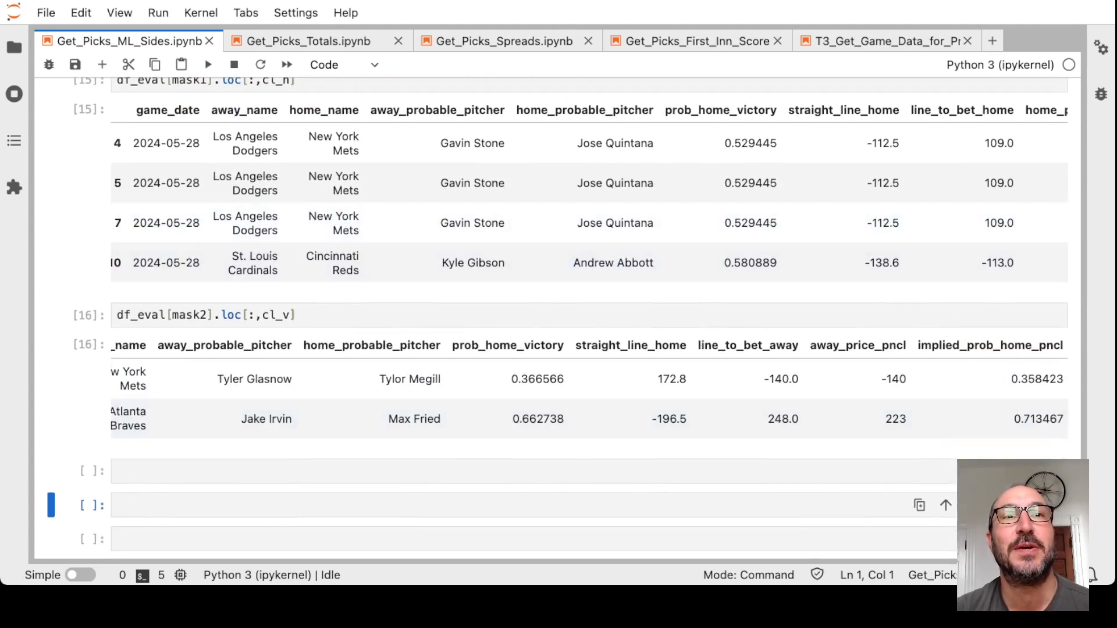
{"action": "scroll", "coordinate": [558, 392], "scroll_direction": "left", "scroll_amount": 1}
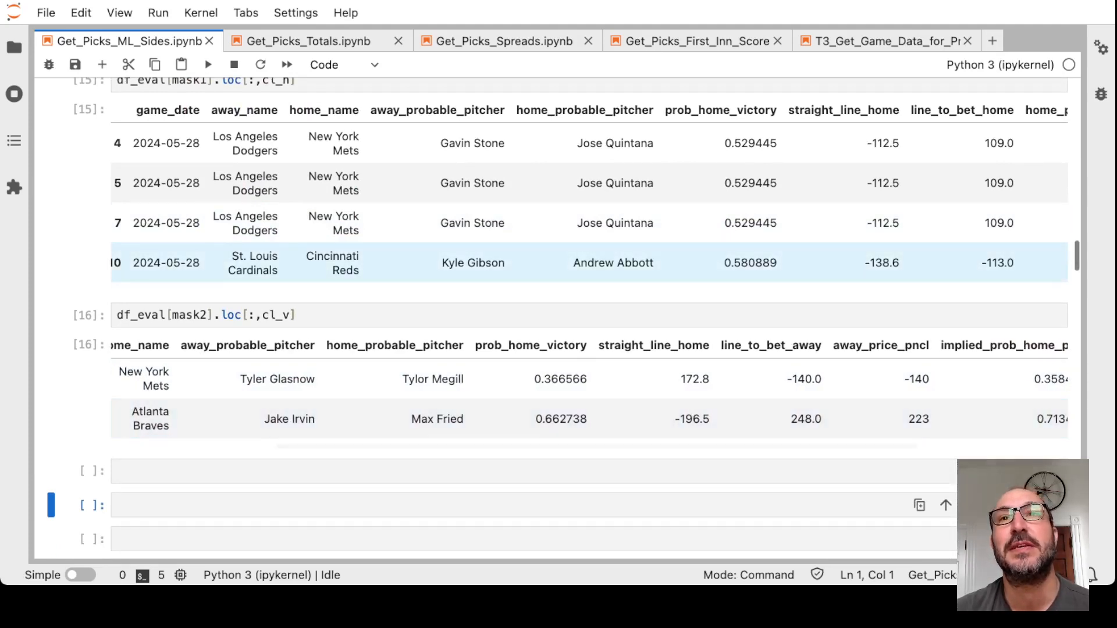
{"action": "scroll", "coordinate": [559, 218], "scroll_direction": "left", "scroll_amount": 1}
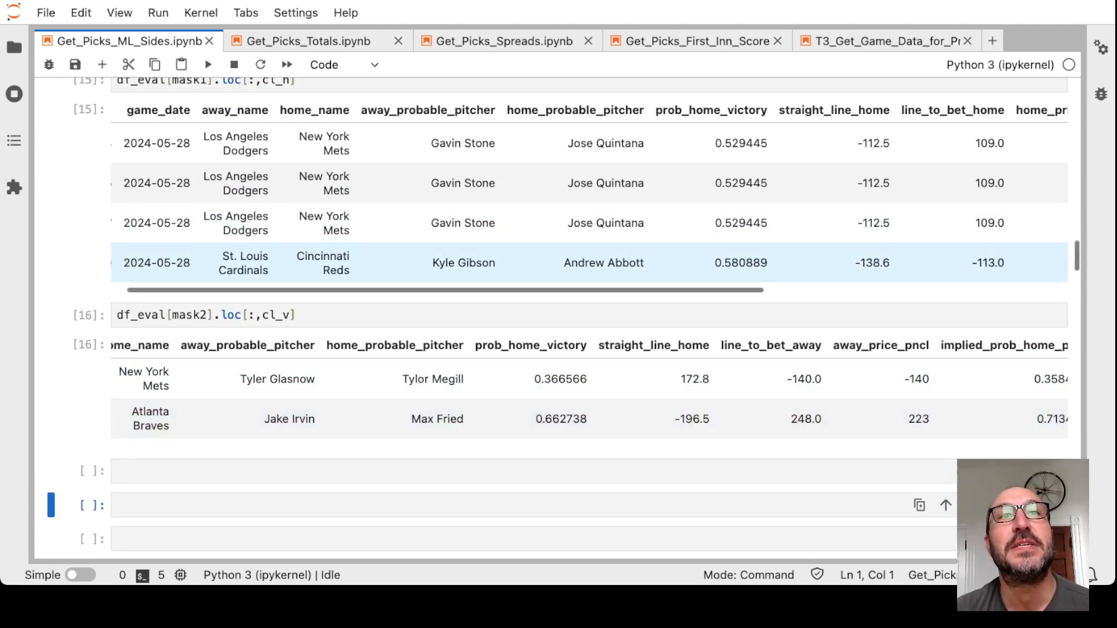
{"action": "scroll", "coordinate": [559, 261], "scroll_direction": "down", "scroll_amount": 1}
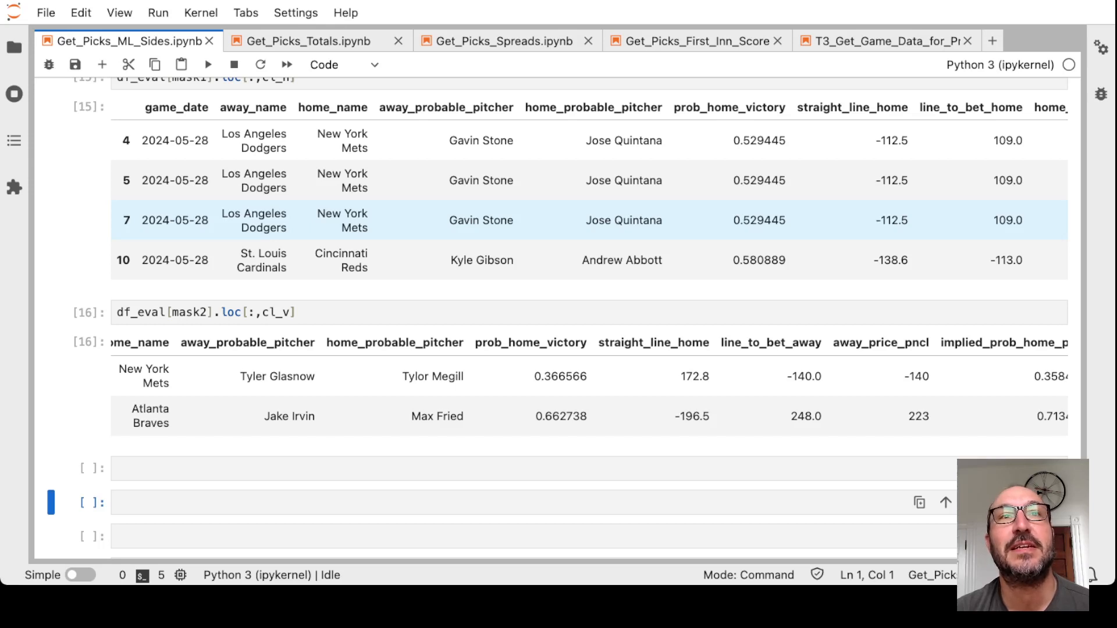
{"action": "scroll", "coordinate": [589, 221], "scroll_direction": "right", "scroll_amount": 3}
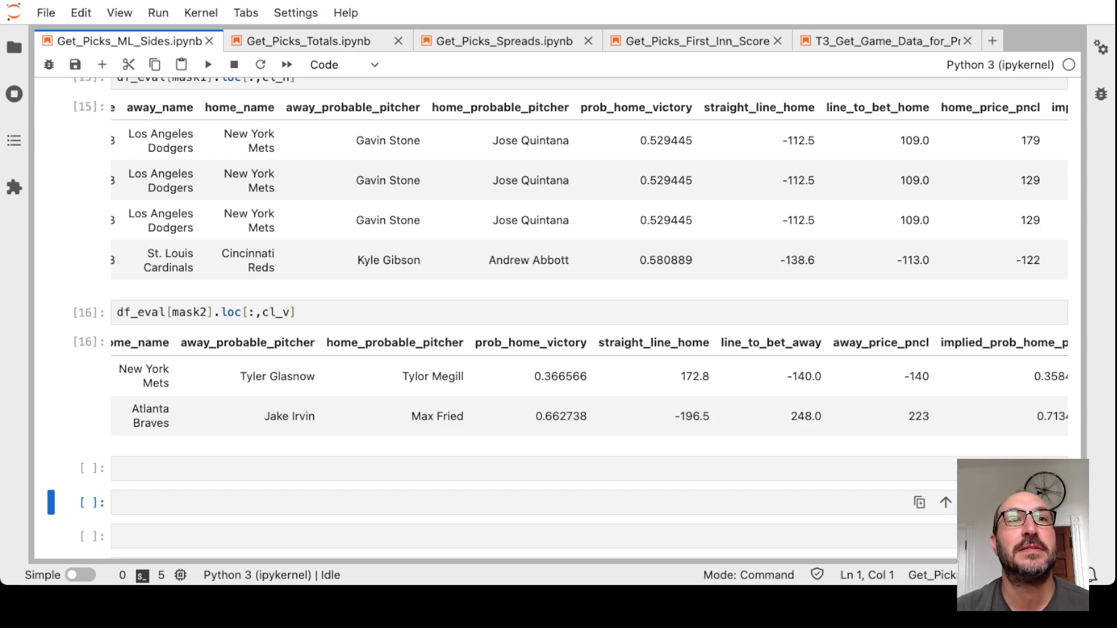
Step: Bring up WagerTalk's May 28th National League moneylines, including Dodgers–Mets
{"action": "key", "text": "alt+Tab"}
{"action": "scroll", "coordinate": [559, 367], "scroll_direction": "up", "scroll_amount": 2}
{"action": "scroll", "coordinate": [558, 367], "scroll_direction": "up", "scroll_amount": 2}
{"action": "scroll", "coordinate": [559, 366], "scroll_direction": "up", "scroll_amount": 3}
{"action": "scroll", "coordinate": [558, 367], "scroll_direction": "up", "scroll_amount": 2}
{"action": "scroll", "coordinate": [559, 367], "scroll_direction": "up", "scroll_amount": 2}
{"action": "scroll", "coordinate": [559, 366], "scroll_direction": "up", "scroll_amount": 2}
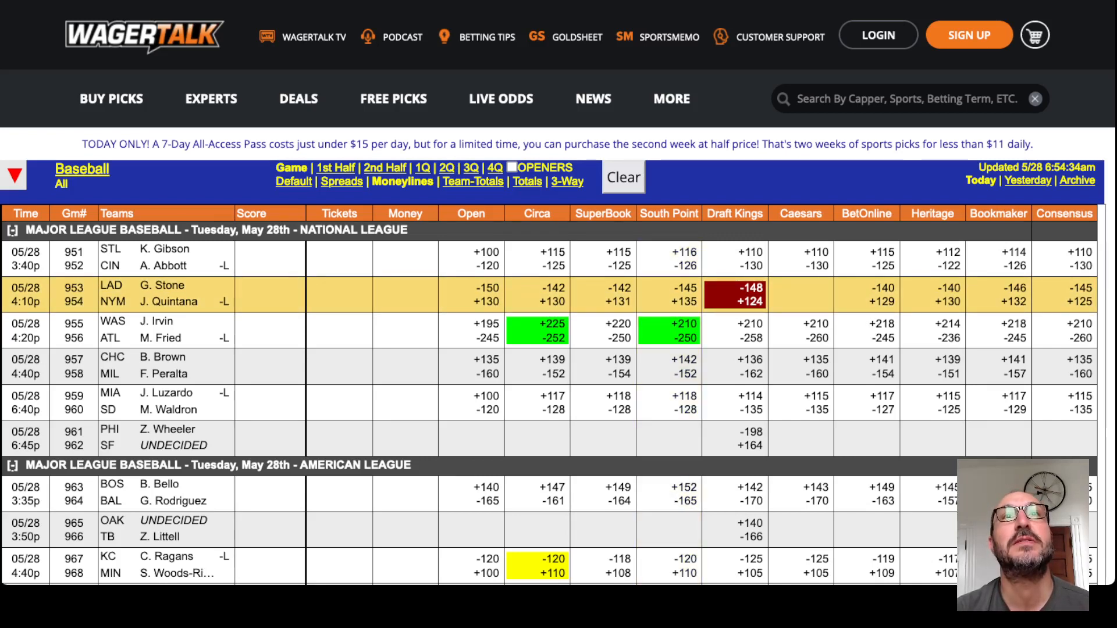
Step: Log a new row 141 bet: team Mets, pick Mets, odds +135, then return to the notebook
{"action": "key", "text": "alt+Tab"}
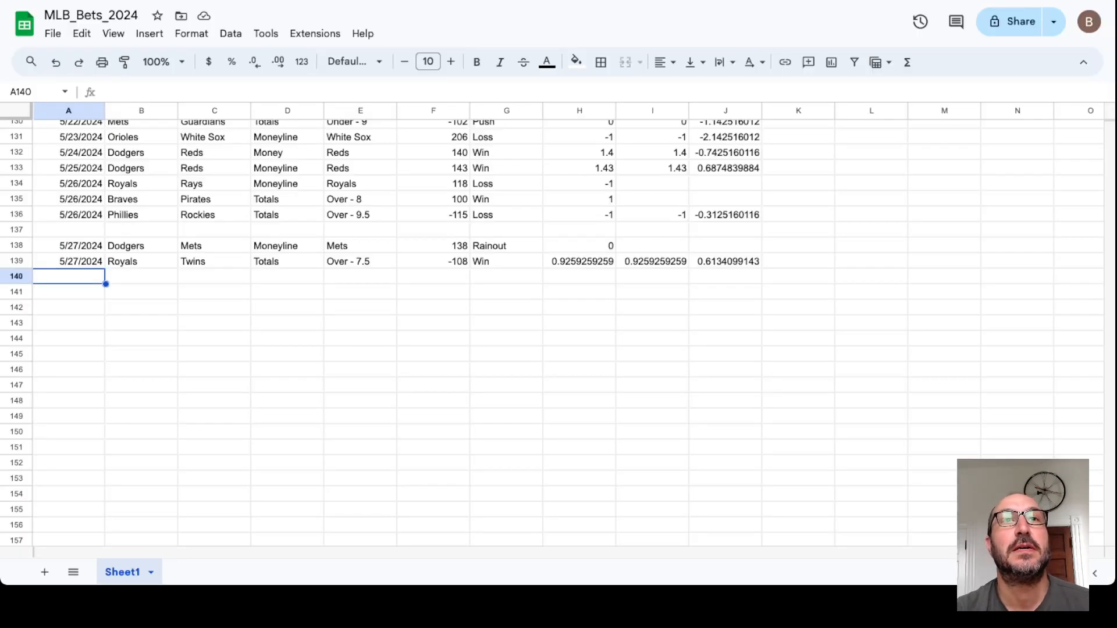
{"action": "key", "text": "Down"}
{"action": "key", "text": "Right"}
{"action": "key", "text": "Right"}
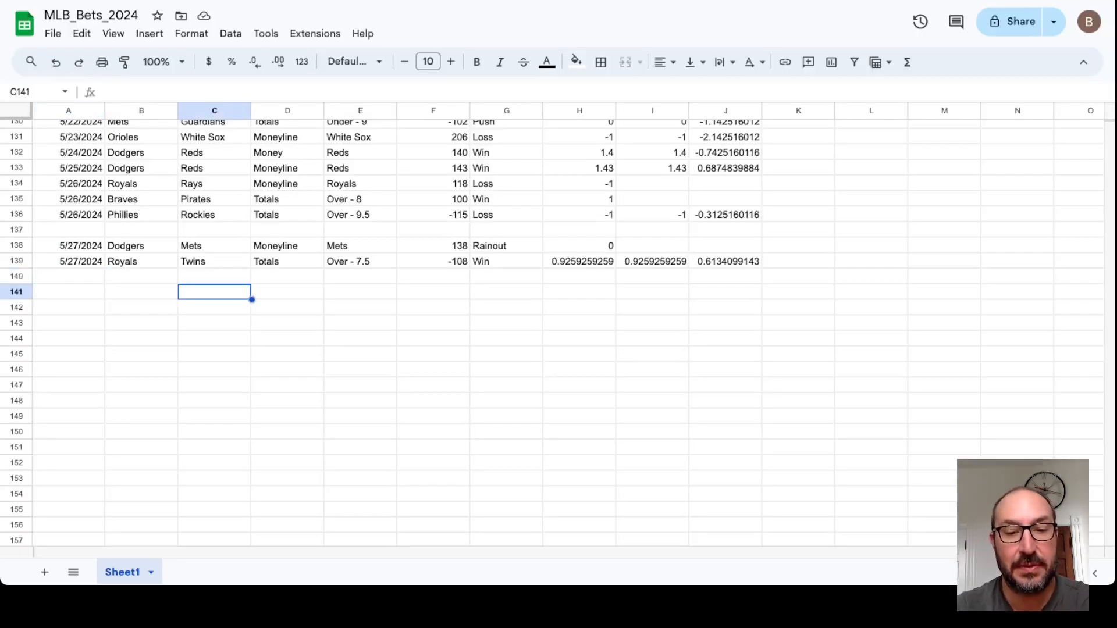
{"action": "type", "text": "Mets"}
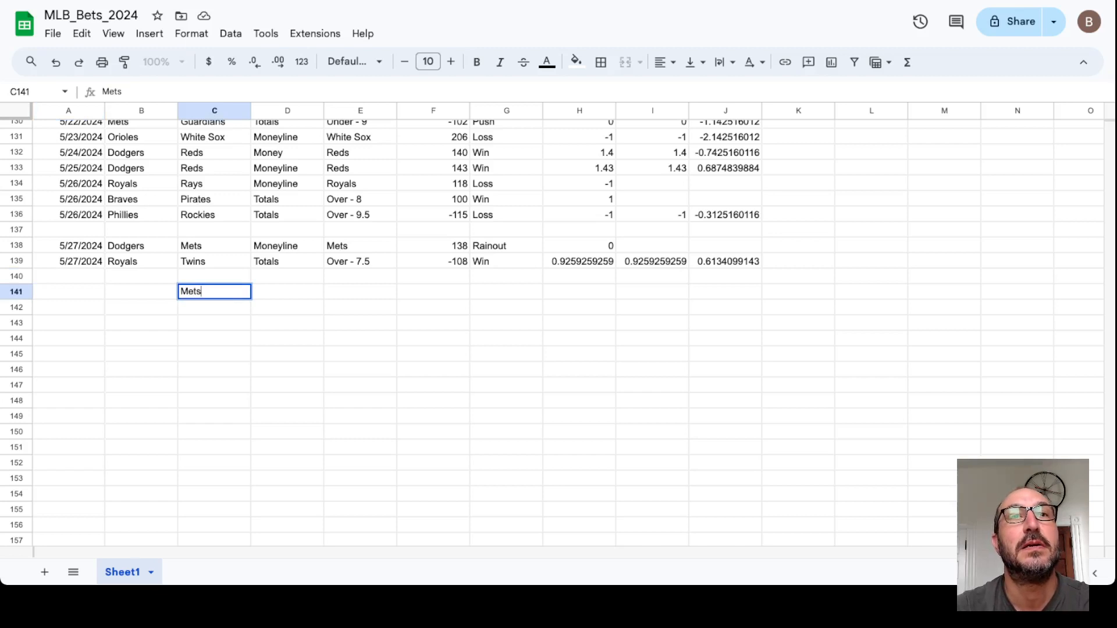
{"action": "key", "text": "Tab"}
{"action": "key", "text": "Tab"}
{"action": "type", "text": "Mets"}
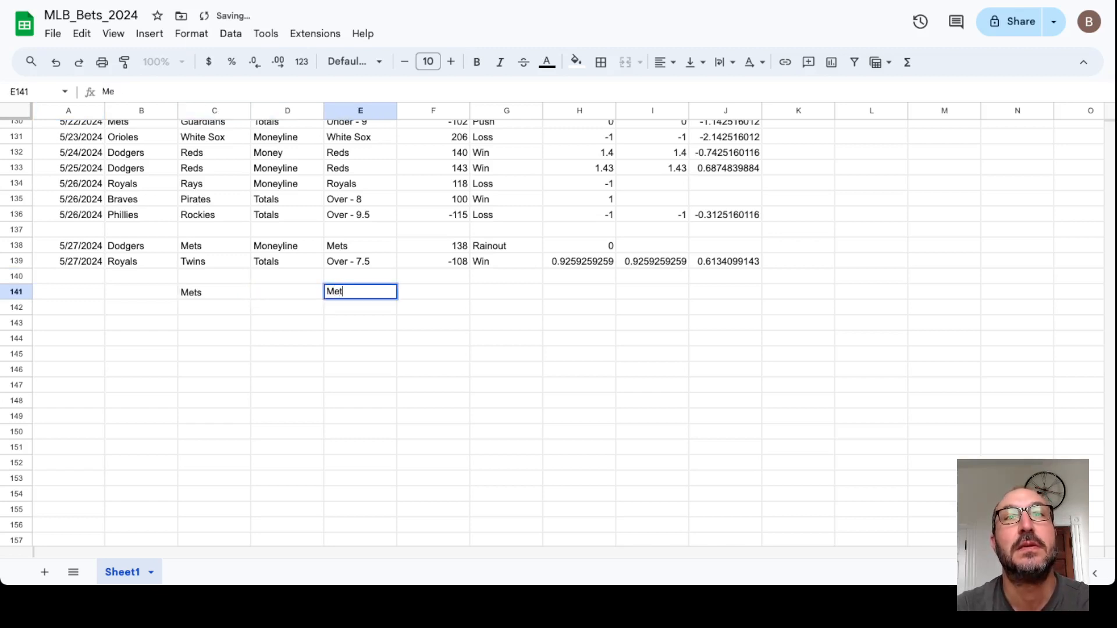
{"action": "key", "text": "Tab"}
{"action": "type", "text": "+135"}
{"action": "key", "text": "Return"}
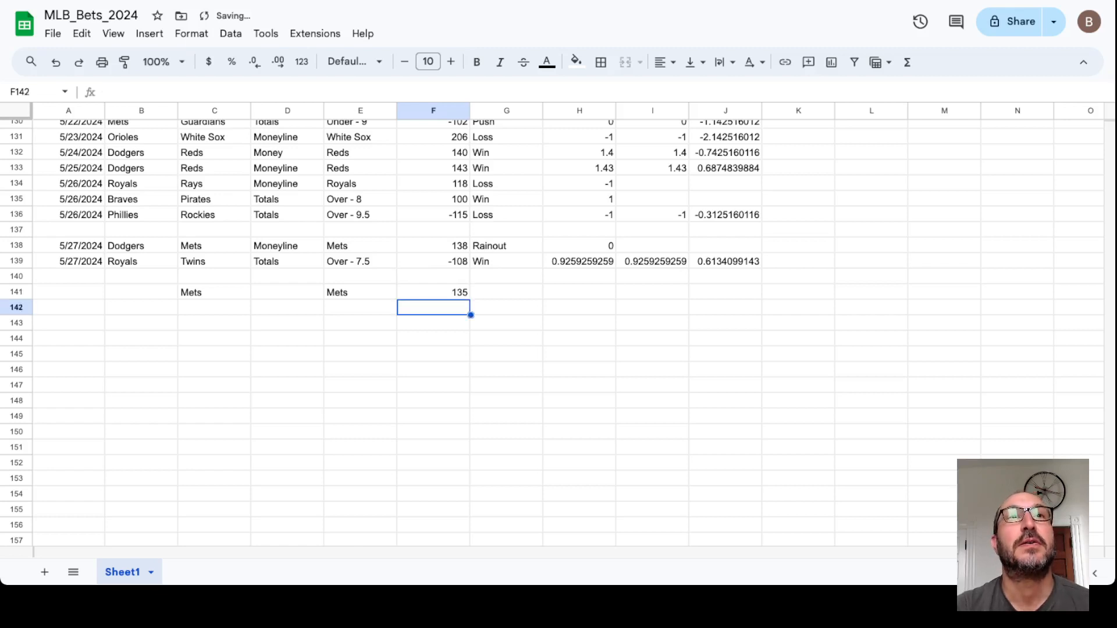
{"action": "key", "text": "alt+Tab"}
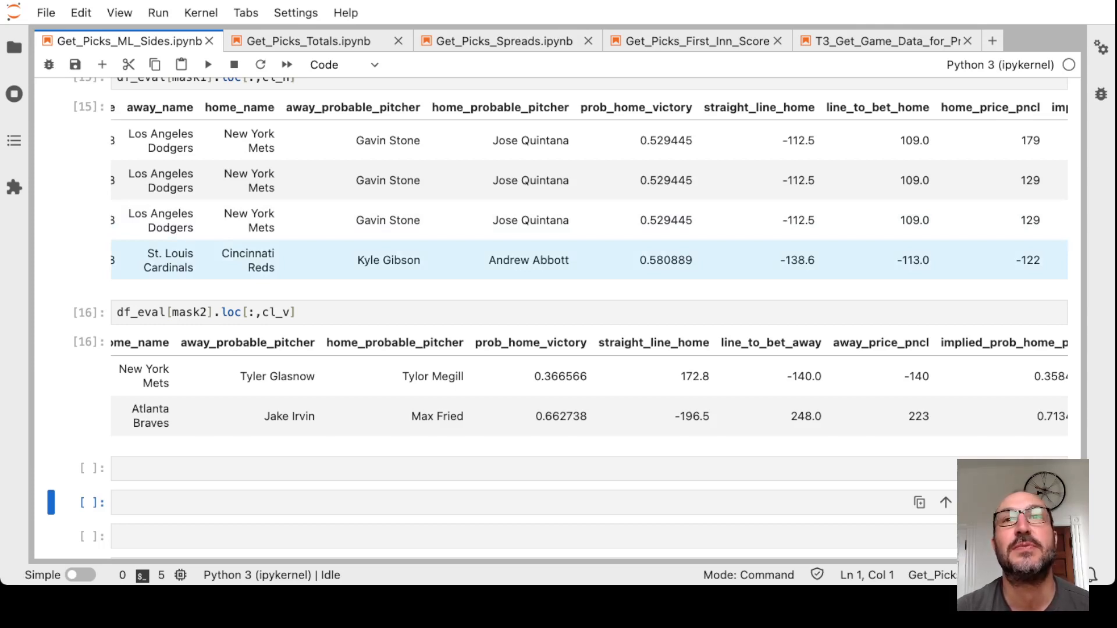
{"action": "scroll", "coordinate": [525, 219], "scroll_direction": "left", "scroll_amount": 1}
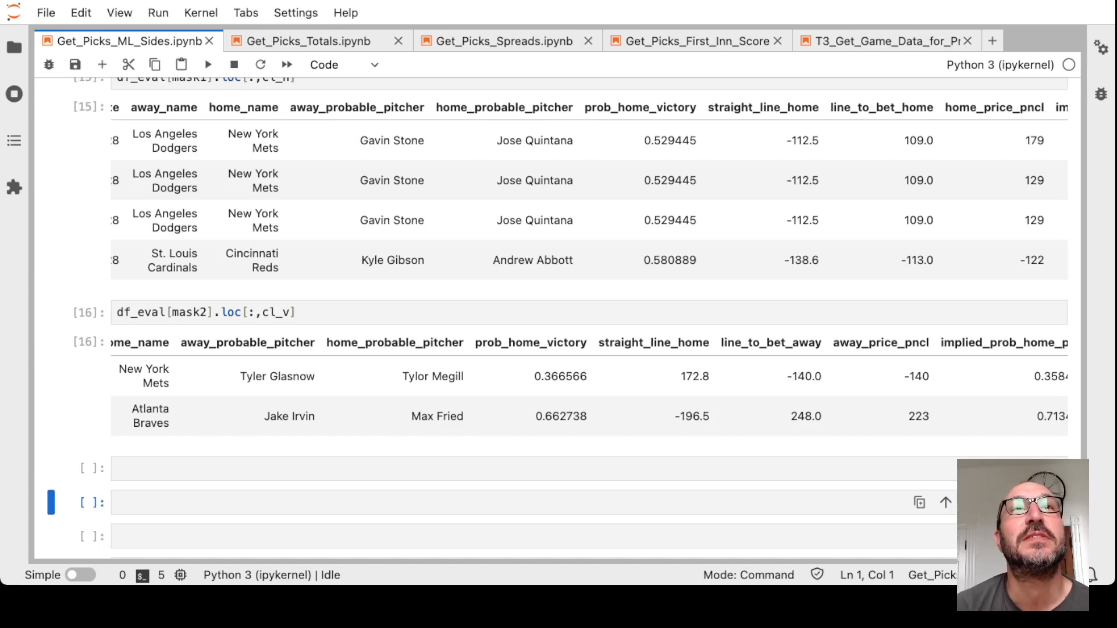
{"action": "key", "text": "alt+Tab"}
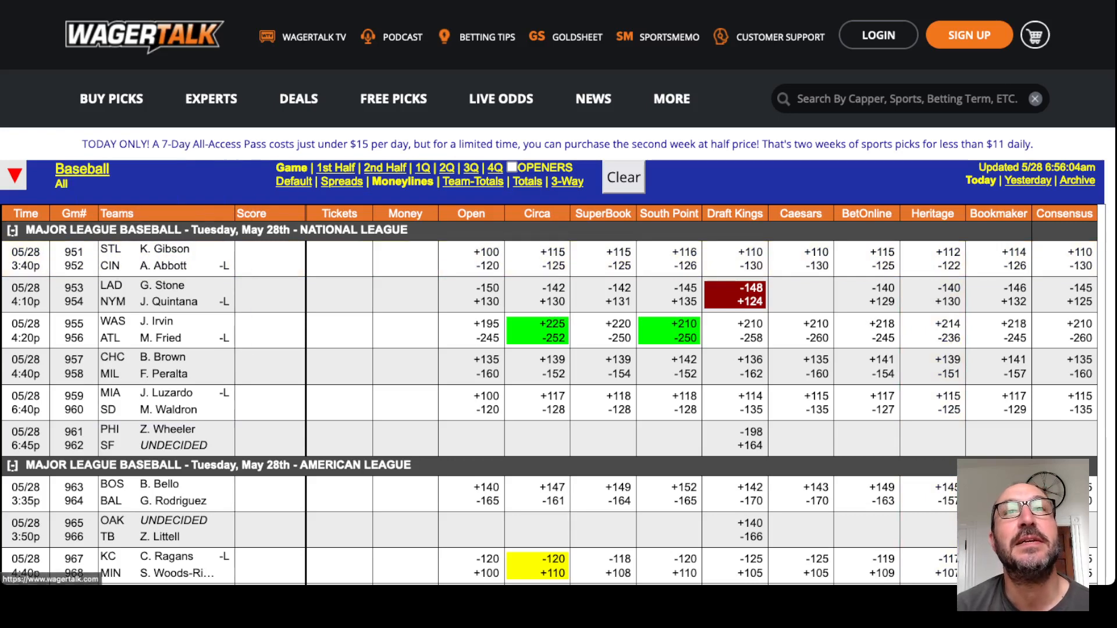
Step: Review the Glasnow and Irvin moneyline picks cell against a final WagerTalk odds check
{"action": "key", "text": "alt+Tab"}
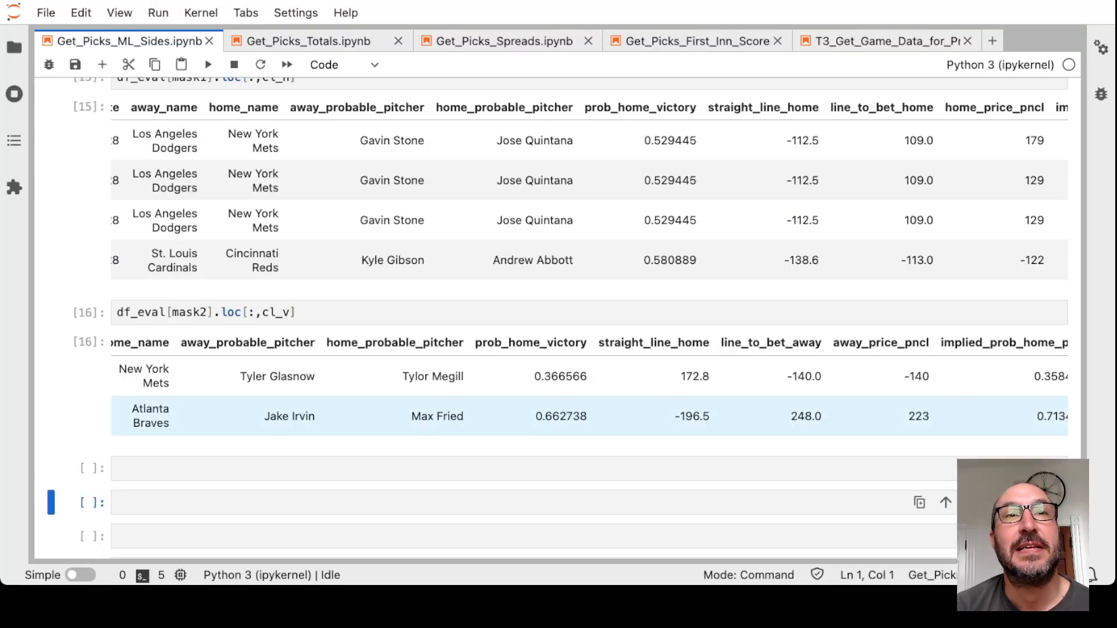
{"action": "scroll", "coordinate": [558, 375], "scroll_direction": "down", "scroll_amount": 1}
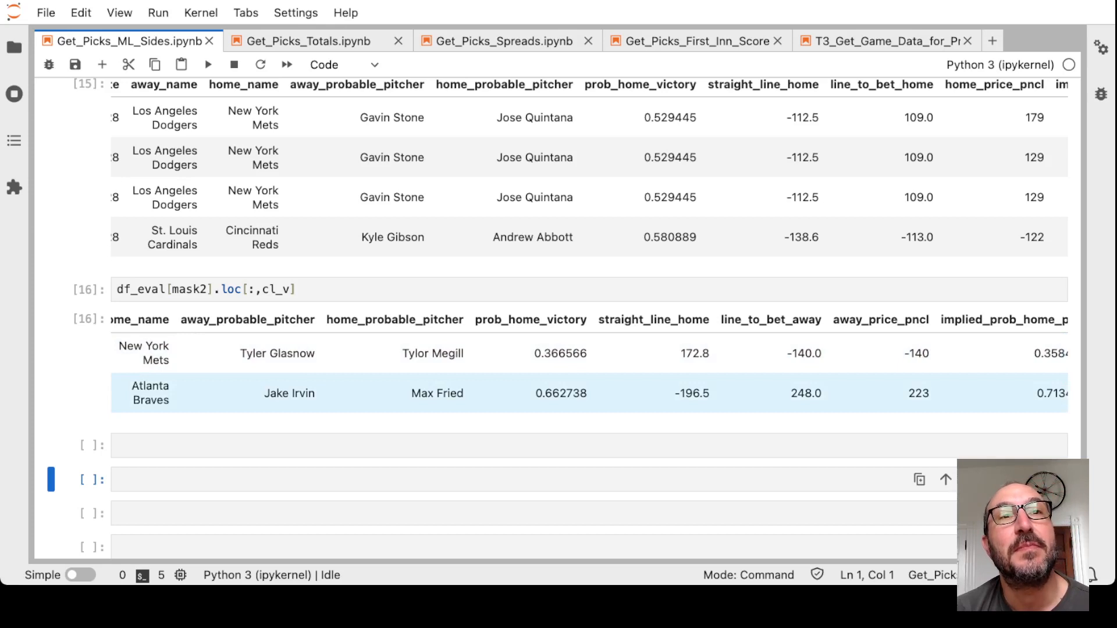
{"action": "scroll", "coordinate": [558, 367], "scroll_direction": "left", "scroll_amount": 5}
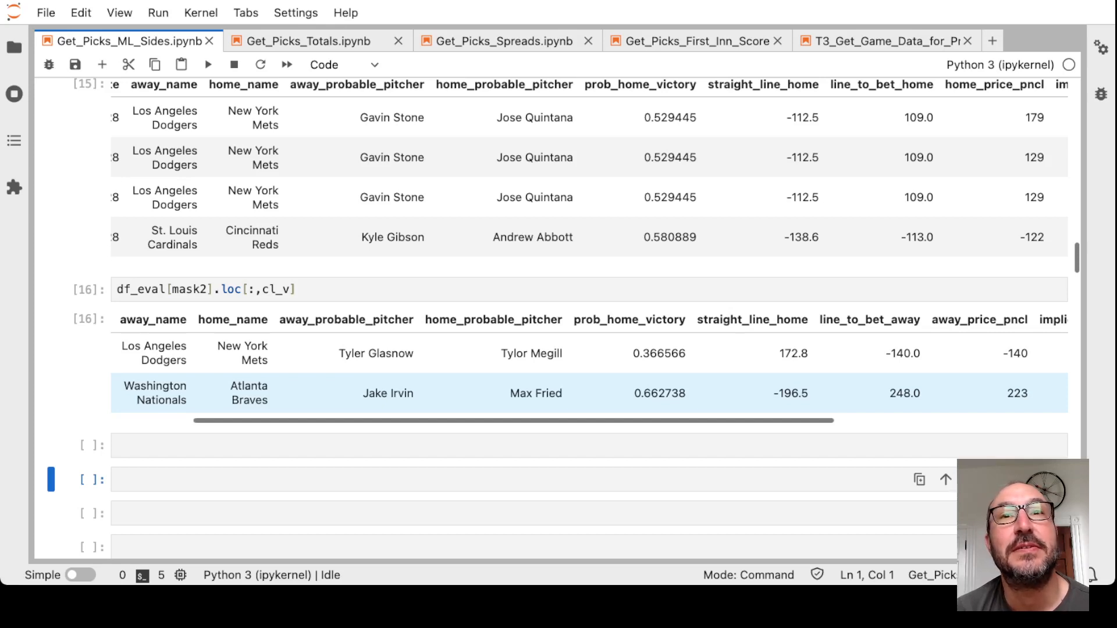
{"action": "left_click", "coordinate": [650, 394]}
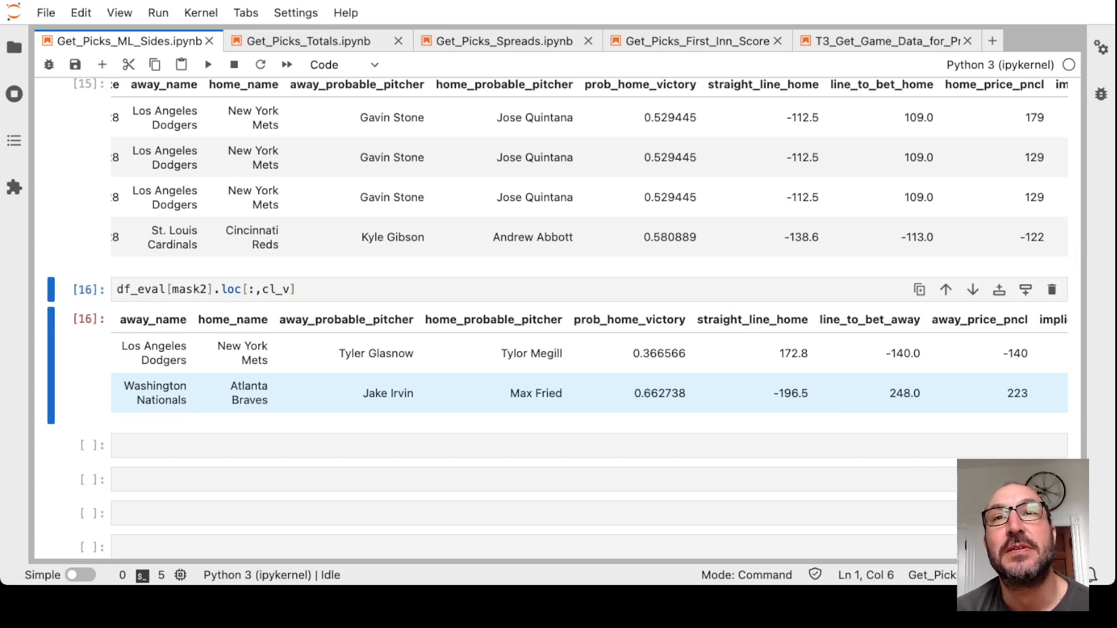
{"action": "scroll", "coordinate": [650, 393], "scroll_direction": "right", "scroll_amount": 1}
{"action": "scroll", "coordinate": [650, 394], "scroll_direction": "right", "scroll_amount": 2}
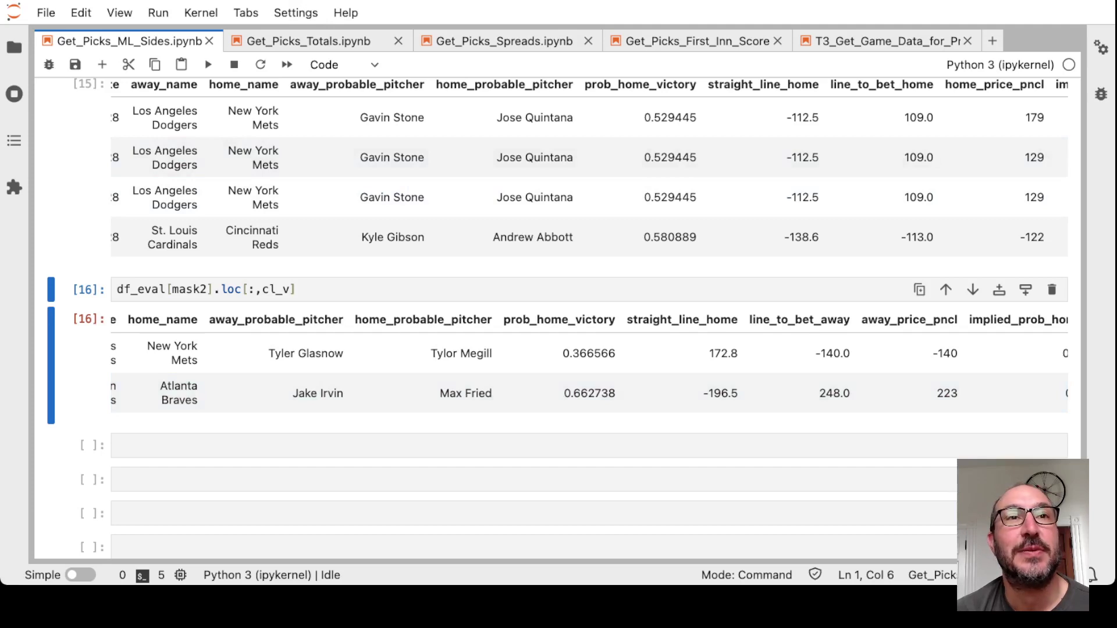
{"action": "key", "text": "alt+Tab"}
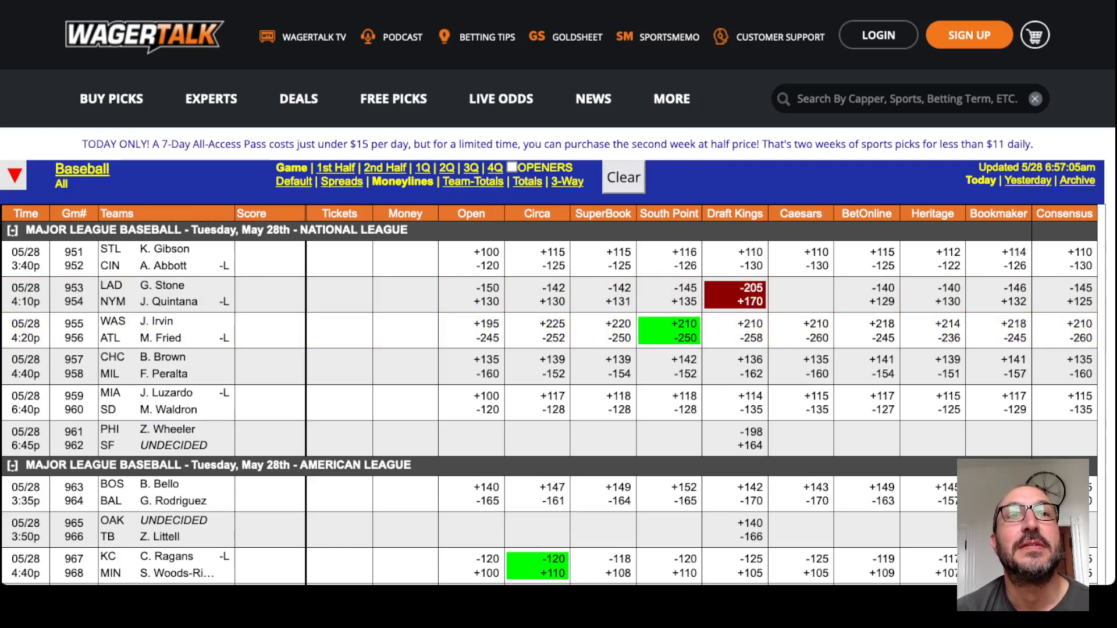
{"action": "key", "text": "alt+Tab"}
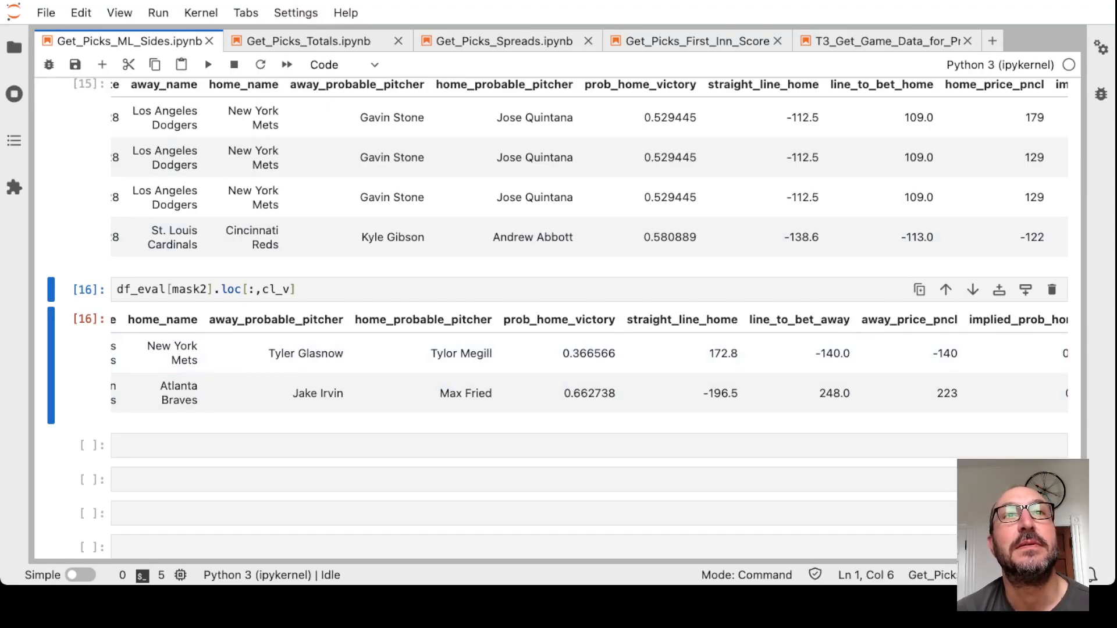
Step: Review the Get_Picks_Totals over and under picks, then bring up WagerTalk live odds
{"action": "left_click", "coordinate": [308, 42]}
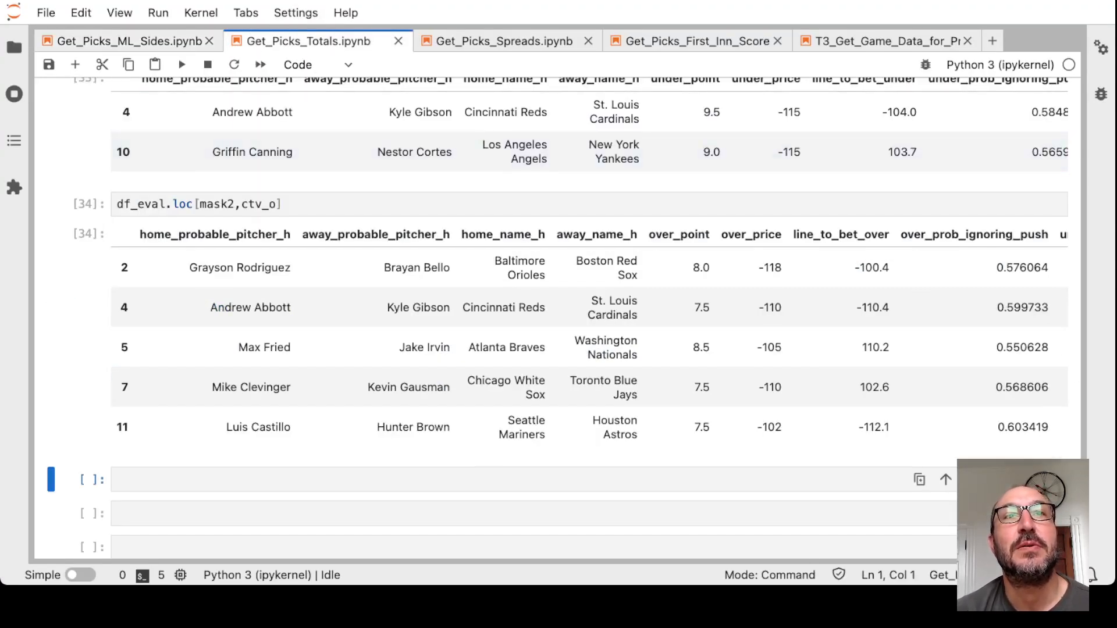
{"action": "scroll", "coordinate": [558, 350], "scroll_direction": "up", "scroll_amount": 10}
{"action": "scroll", "coordinate": [558, 349], "scroll_direction": "down", "scroll_amount": 5}
{"action": "scroll", "coordinate": [558, 350], "scroll_direction": "down", "scroll_amount": 3}
{"action": "scroll", "coordinate": [558, 349], "scroll_direction": "down", "scroll_amount": 3}
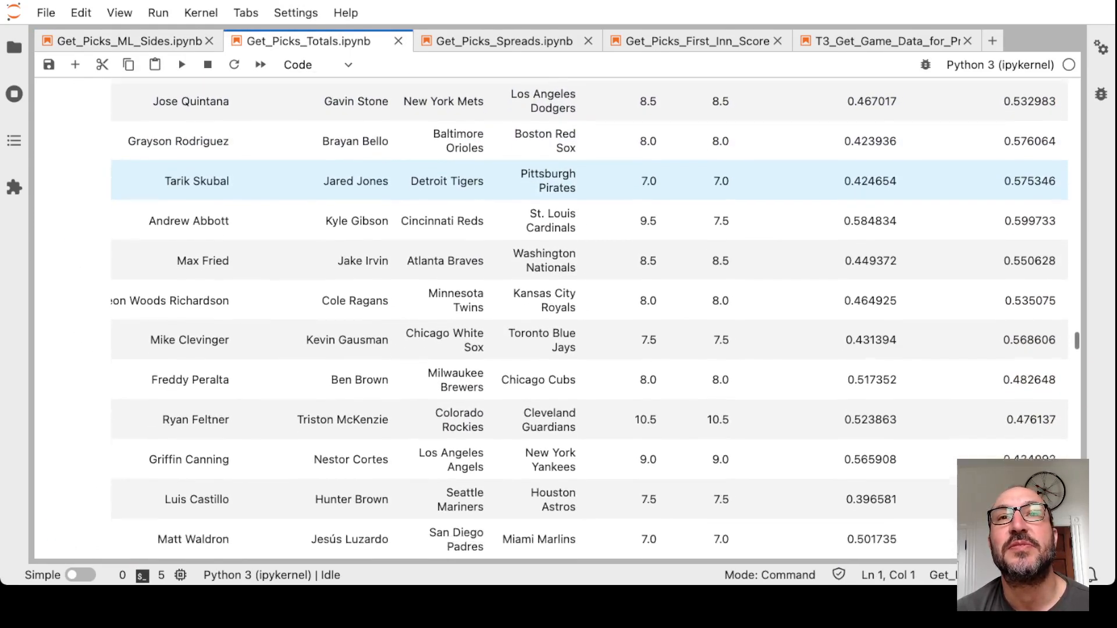
{"action": "scroll", "coordinate": [558, 349], "scroll_direction": "down", "scroll_amount": 3}
{"action": "scroll", "coordinate": [559, 349], "scroll_direction": "up", "scroll_amount": 2}
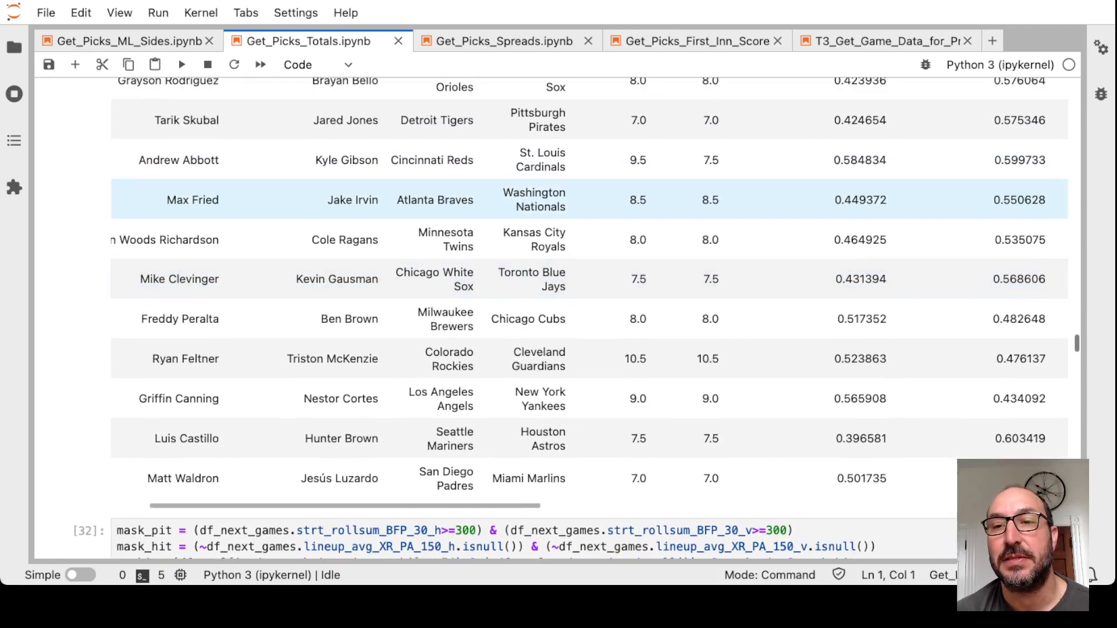
{"action": "scroll", "coordinate": [559, 349], "scroll_direction": "up", "scroll_amount": 2}
{"action": "scroll", "coordinate": [558, 349], "scroll_direction": "up", "scroll_amount": 2}
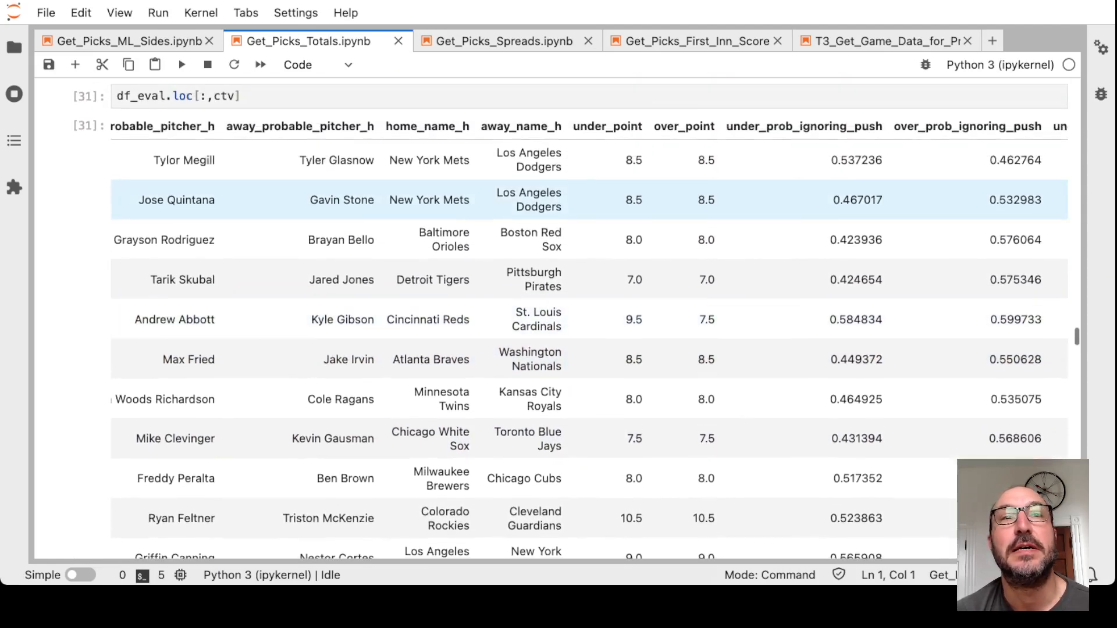
{"action": "scroll", "coordinate": [559, 350], "scroll_direction": "down", "scroll_amount": 5}
{"action": "scroll", "coordinate": [559, 349], "scroll_direction": "down", "scroll_amount": 4}
{"action": "scroll", "coordinate": [558, 349], "scroll_direction": "down", "scroll_amount": 3}
{"action": "scroll", "coordinate": [559, 199], "scroll_direction": "up", "scroll_amount": 1}
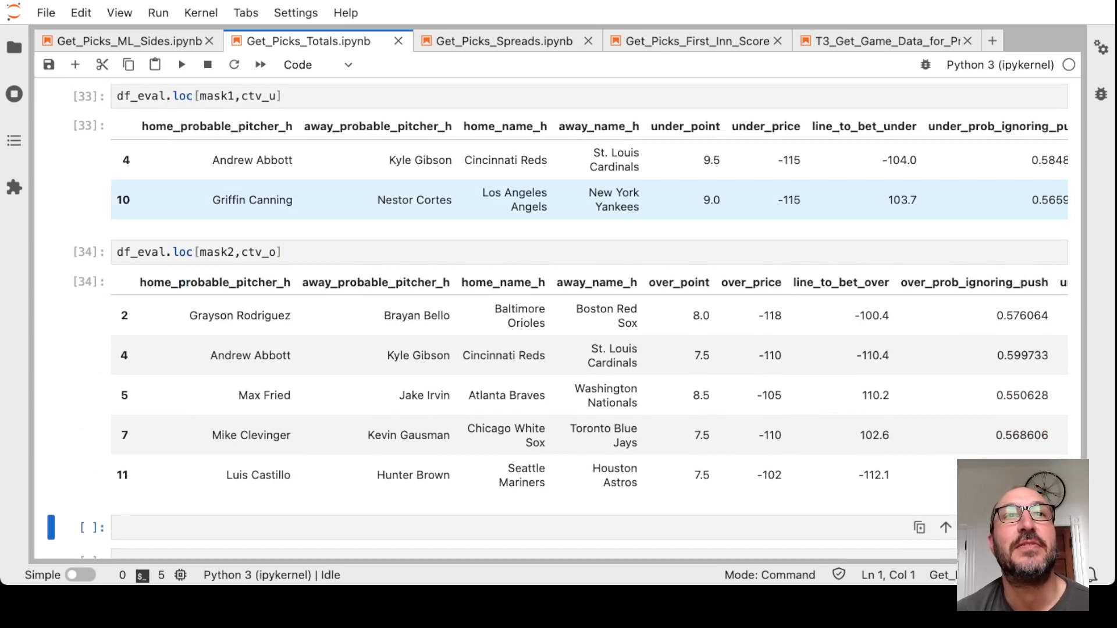
{"action": "scroll", "coordinate": [558, 175], "scroll_direction": "right", "scroll_amount": 1}
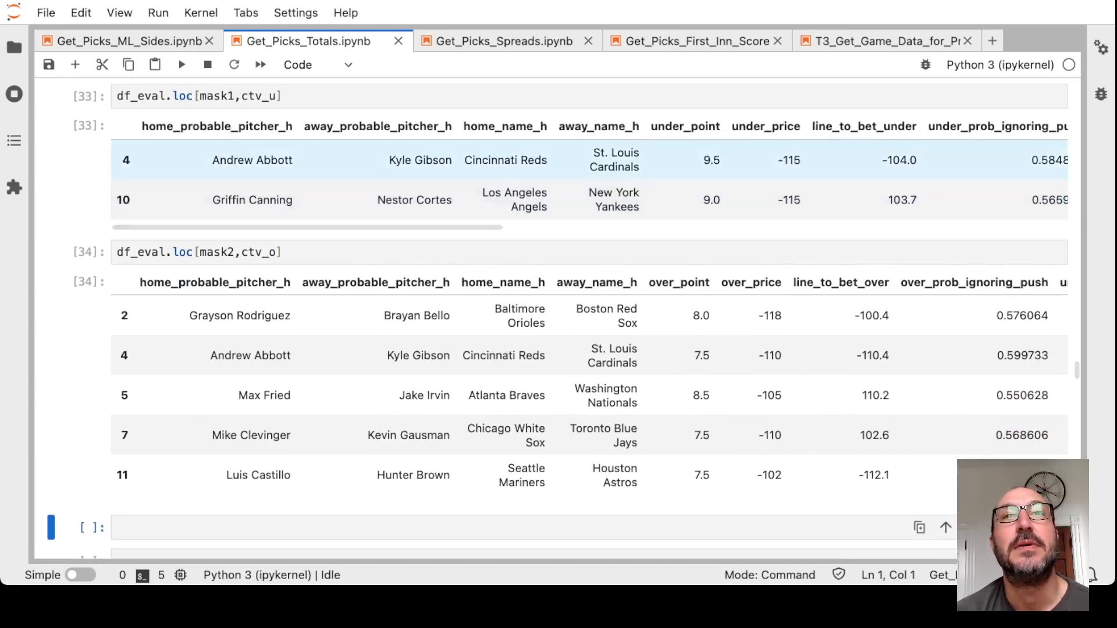
{"action": "scroll", "coordinate": [558, 174], "scroll_direction": "right", "scroll_amount": 1}
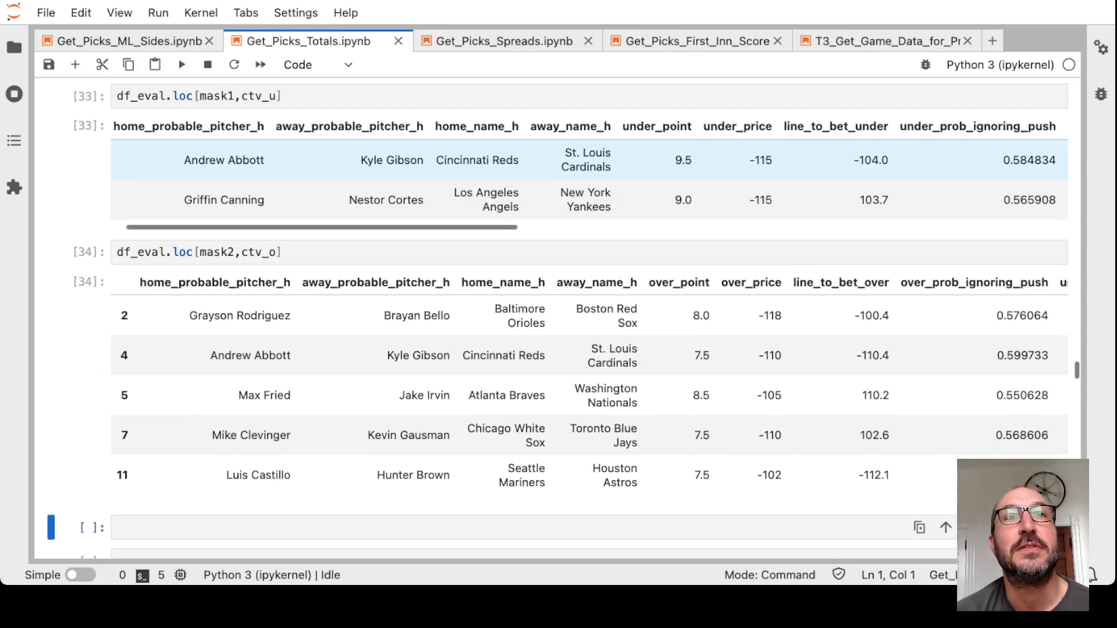
{"action": "scroll", "coordinate": [558, 175], "scroll_direction": "right", "scroll_amount": 1}
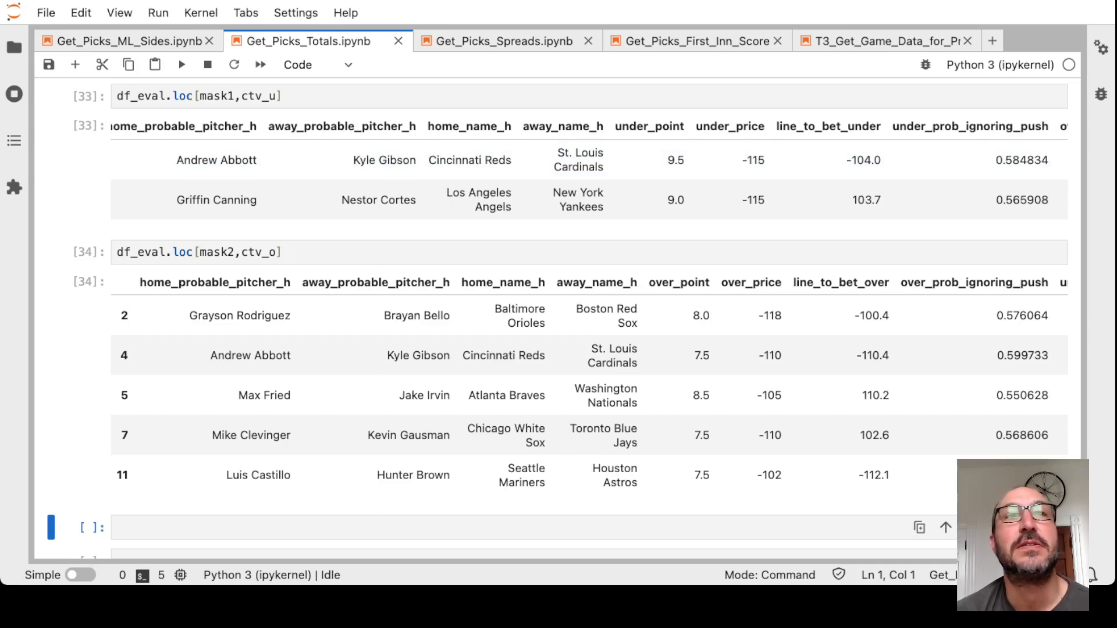
{"action": "key", "text": "alt+Tab"}
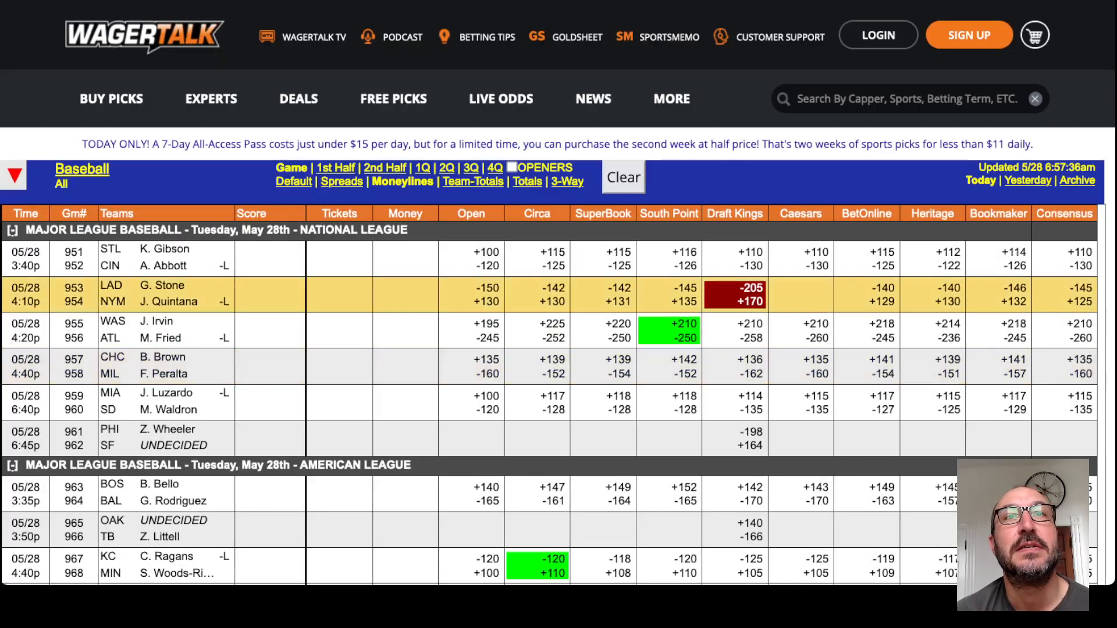
Step: Switch the odds board to game Totals and check the St. Louis–Cincinnati line history
{"action": "left_click", "coordinate": [527, 181]}
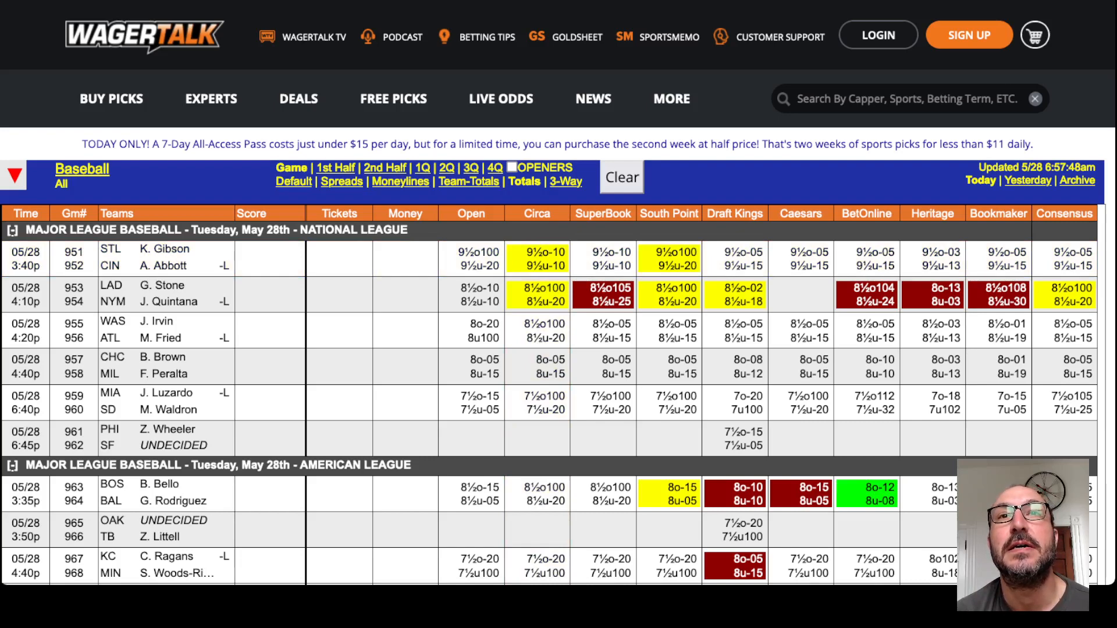
{"action": "left_click", "coordinate": [537, 259]}
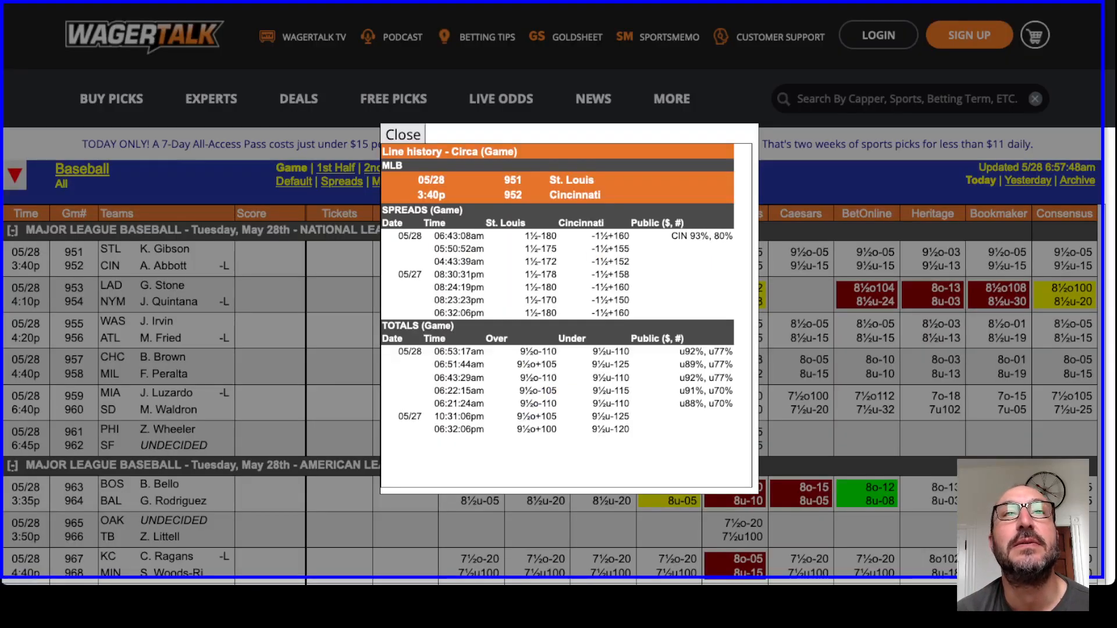
{"action": "left_click", "coordinate": [402, 135]}
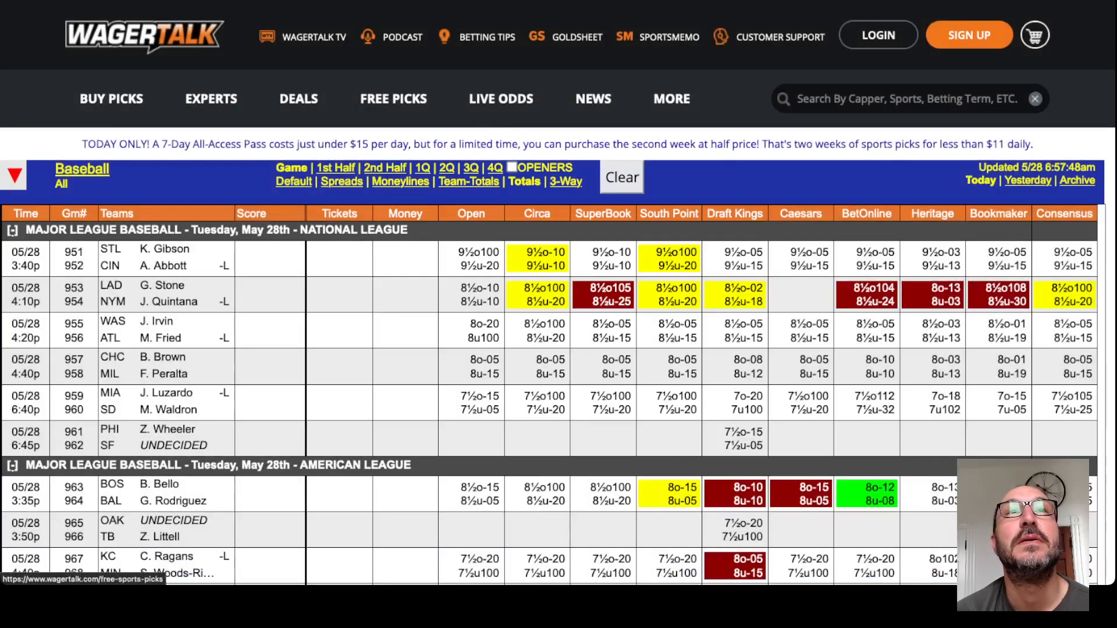
{"action": "key", "text": "alt+Tab"}
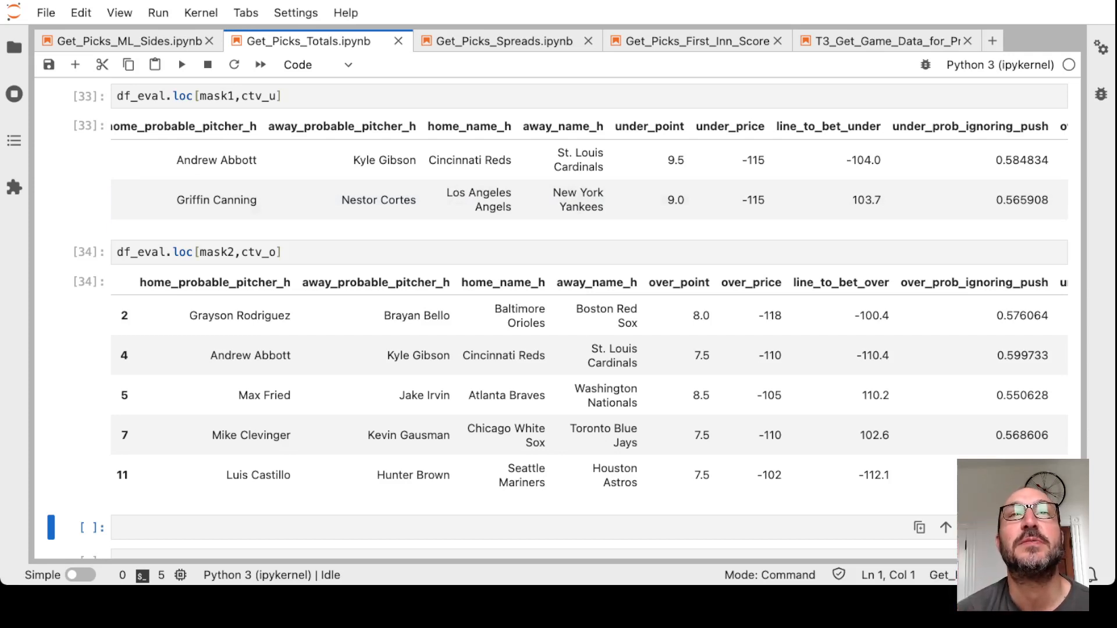
Step: Compare the sportsbooks' totals on WagerTalk with the notebook's over picks, row by row
{"action": "key", "text": "alt+Tab"}
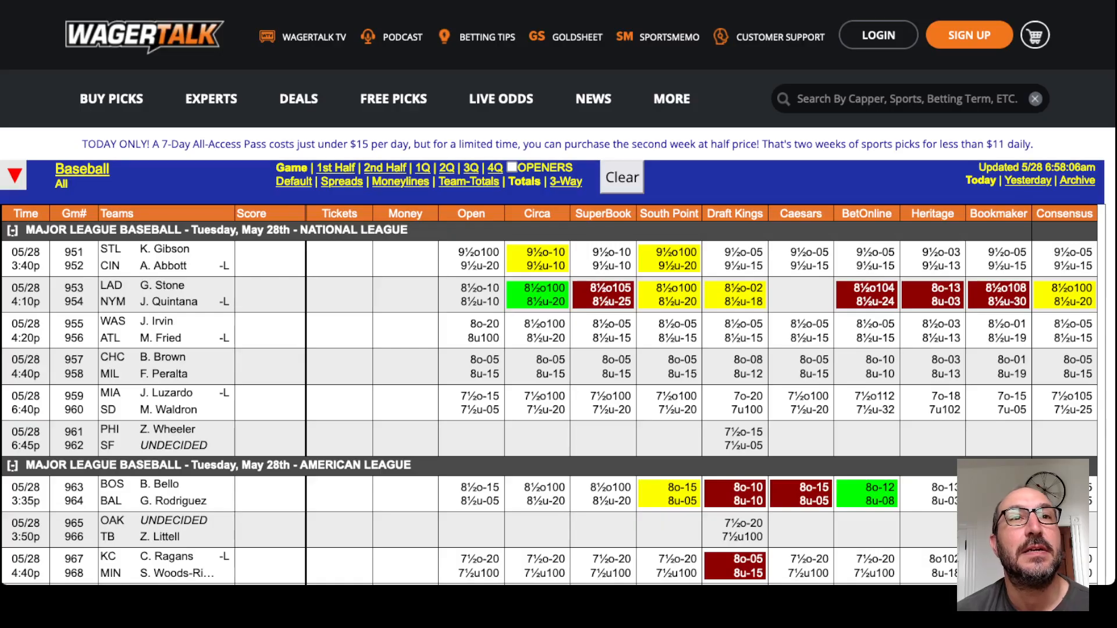
{"action": "scroll", "coordinate": [558, 393], "scroll_direction": "down", "scroll_amount": 8}
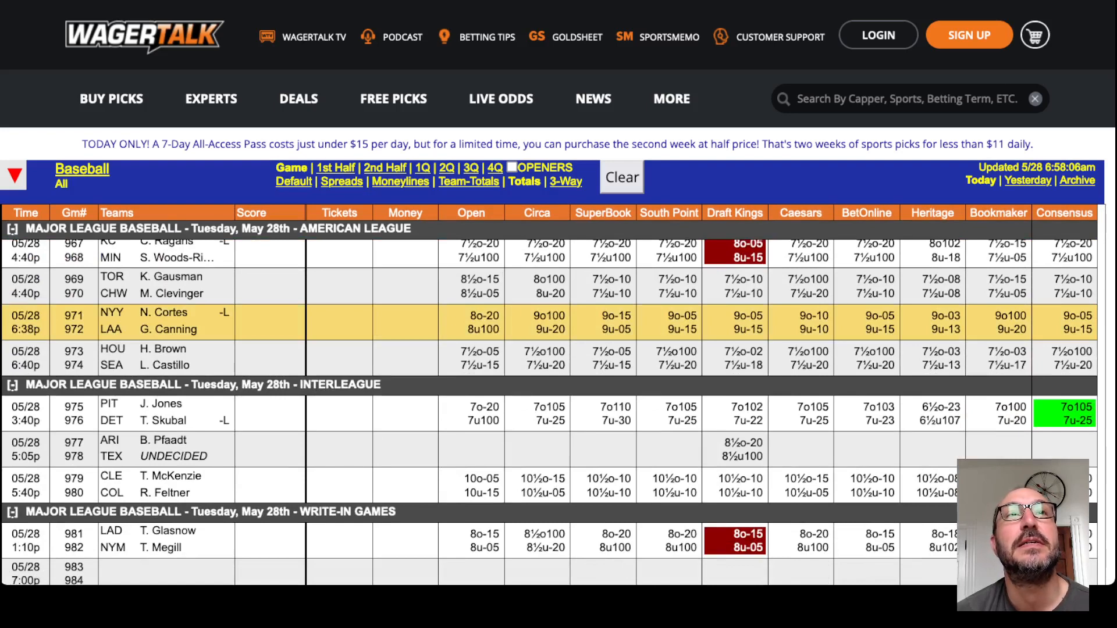
{"action": "key", "text": "alt+Tab"}
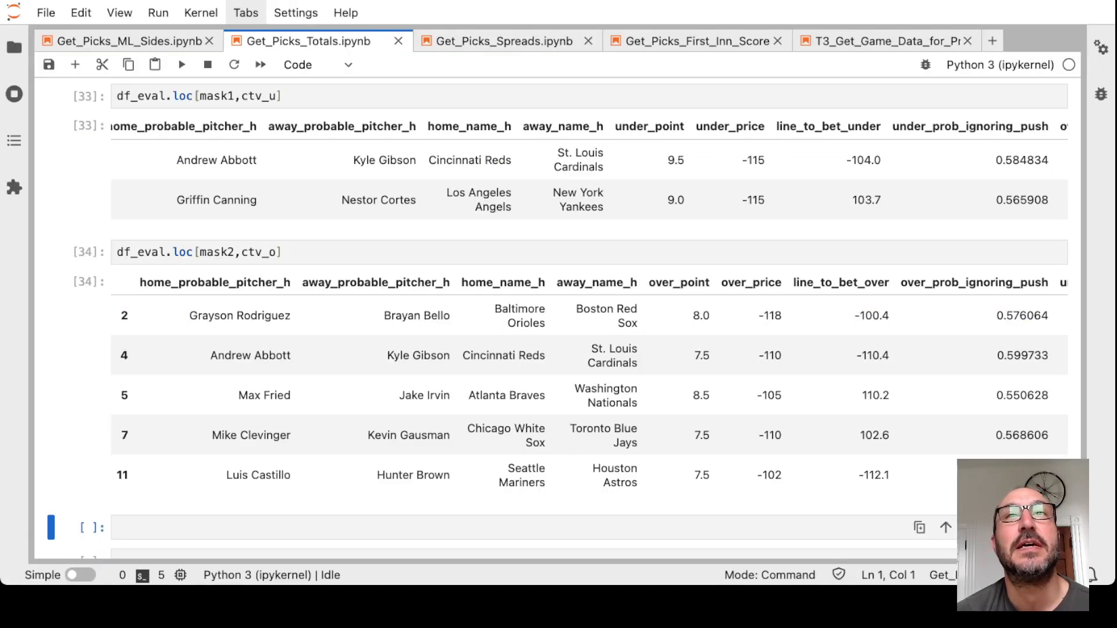
{"action": "key", "text": "alt+Tab"}
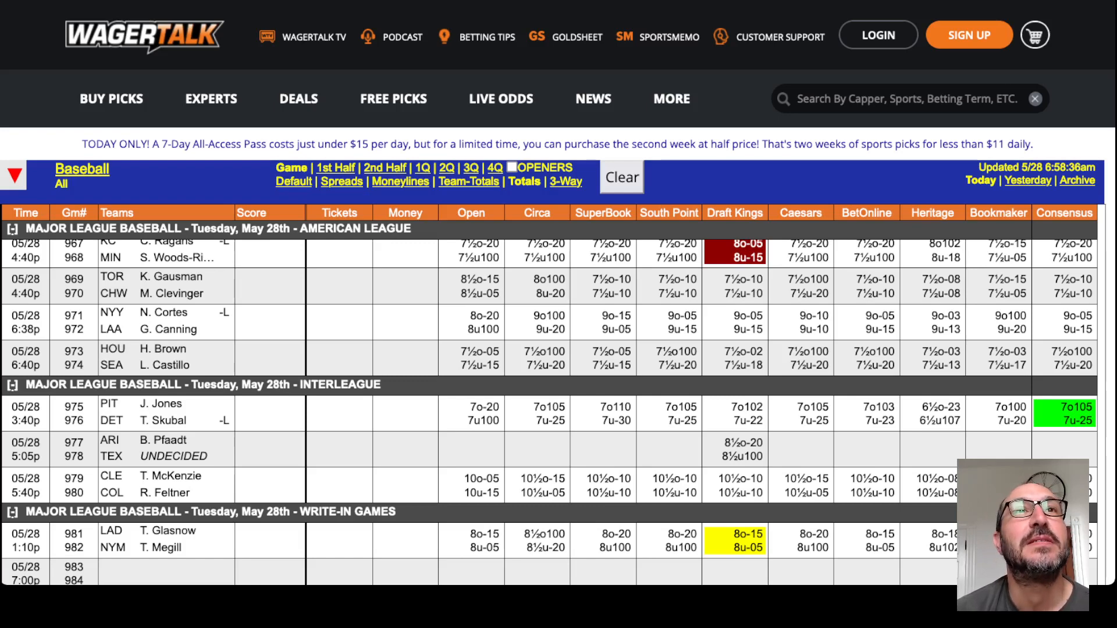
{"action": "key", "text": "alt+Tab"}
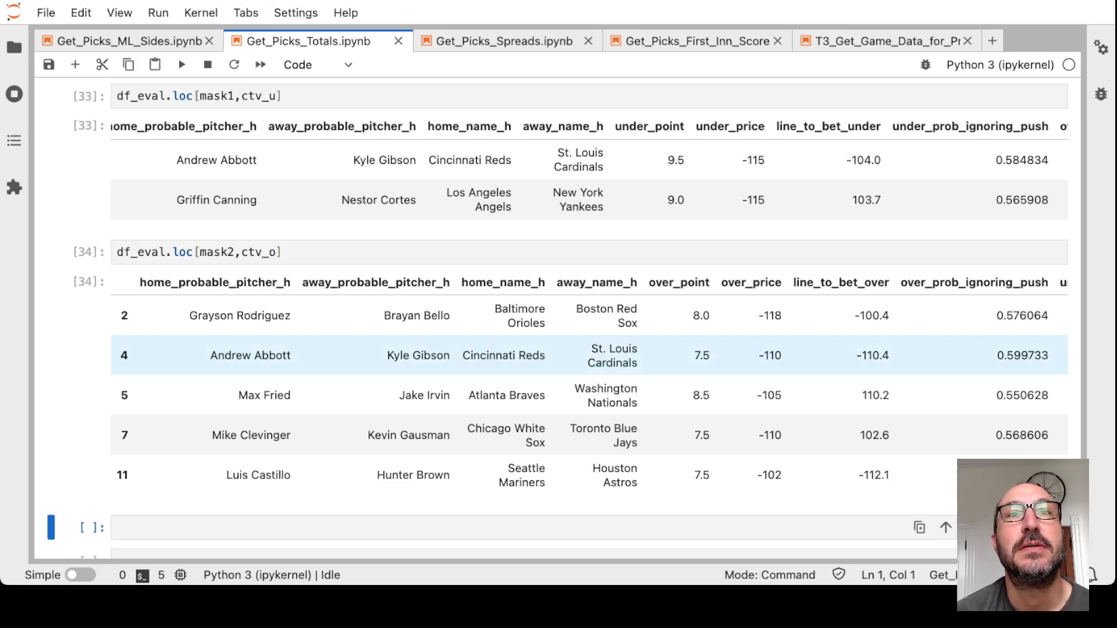
{"action": "scroll", "coordinate": [524, 392], "scroll_direction": "right", "scroll_amount": 1}
{"action": "scroll", "coordinate": [524, 393], "scroll_direction": "right", "scroll_amount": 1}
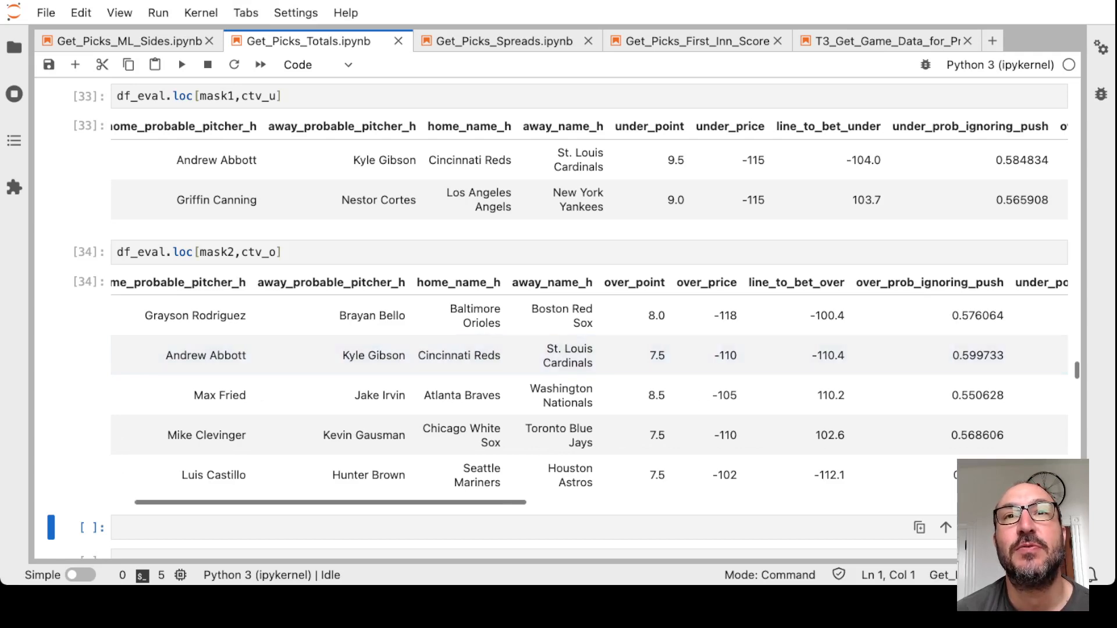
{"action": "scroll", "coordinate": [523, 200], "scroll_direction": "right", "scroll_amount": 1}
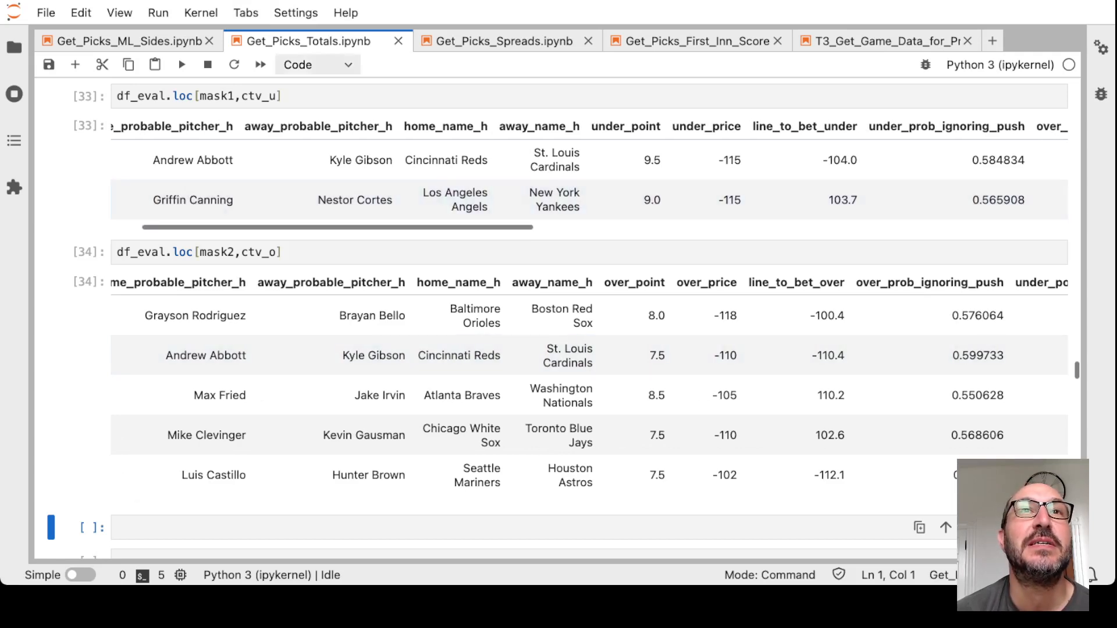
{"action": "key", "text": "alt+Tab"}
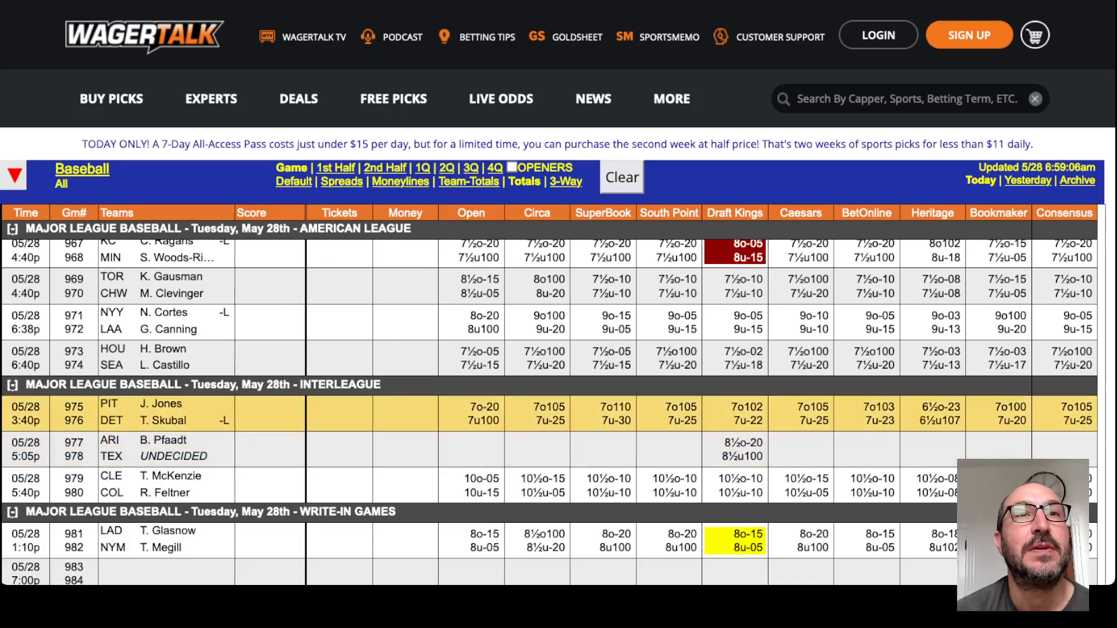
{"action": "scroll", "coordinate": [524, 410], "scroll_direction": "up", "scroll_amount": 3}
{"action": "scroll", "coordinate": [525, 411], "scroll_direction": "up", "scroll_amount": 2}
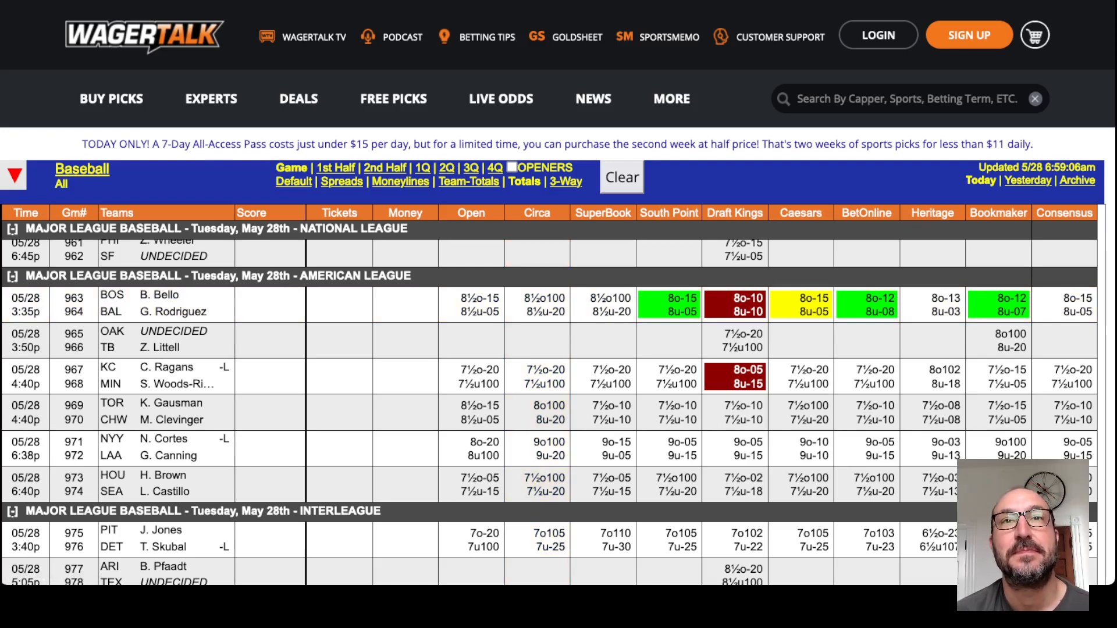
Step: Step up through the over and under picks cells and recheck them against the live totals
{"action": "key", "text": "alt+Tab"}
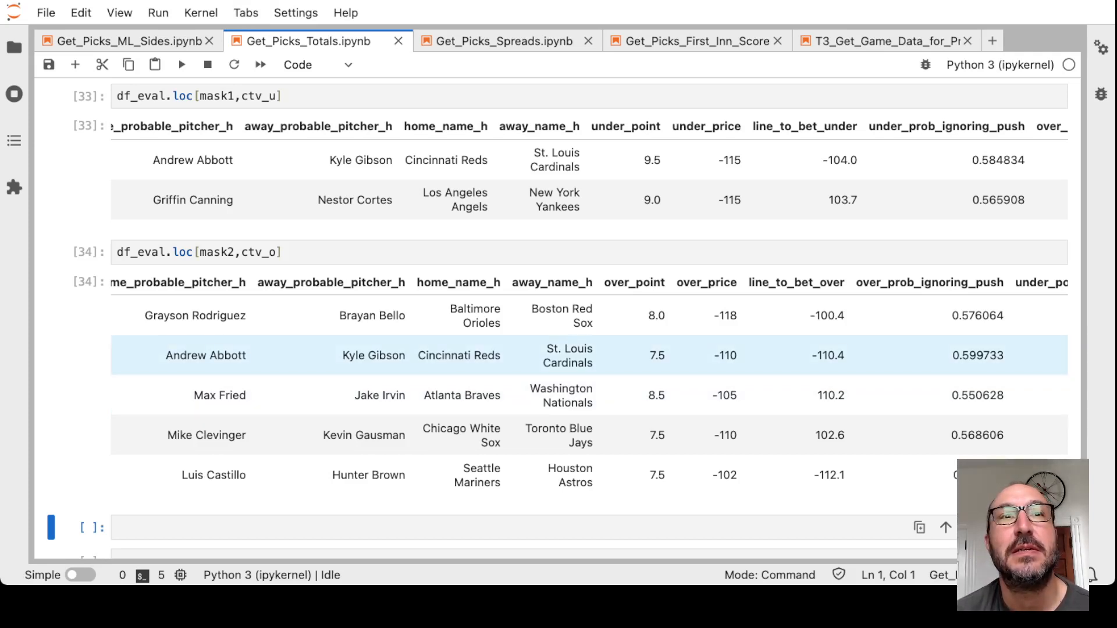
{"action": "key", "text": "Up"}
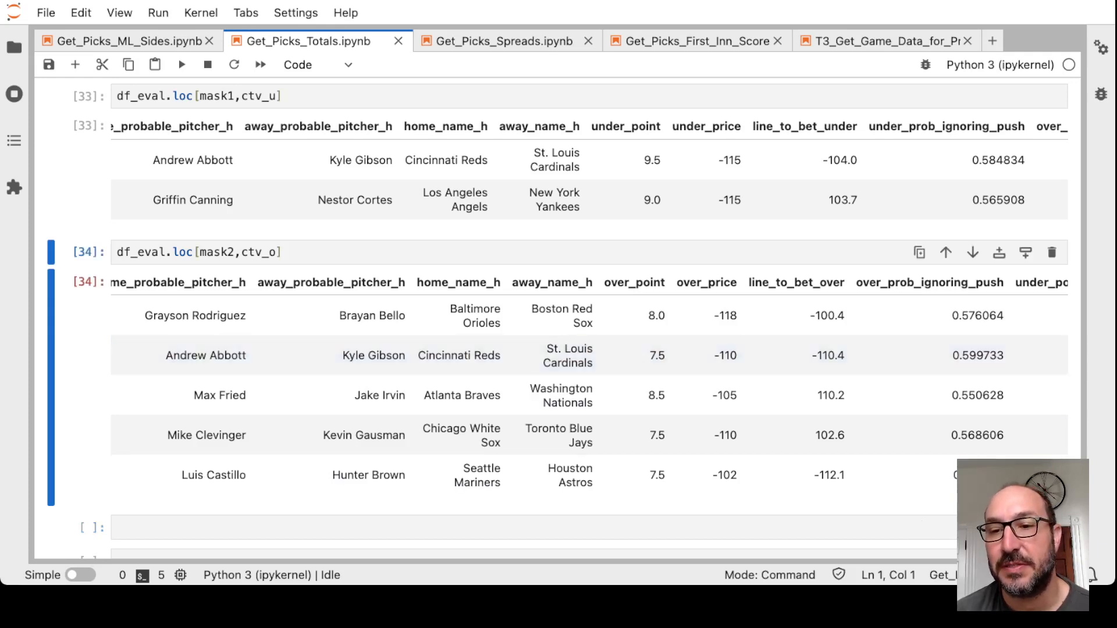
{"action": "key", "text": "Up"}
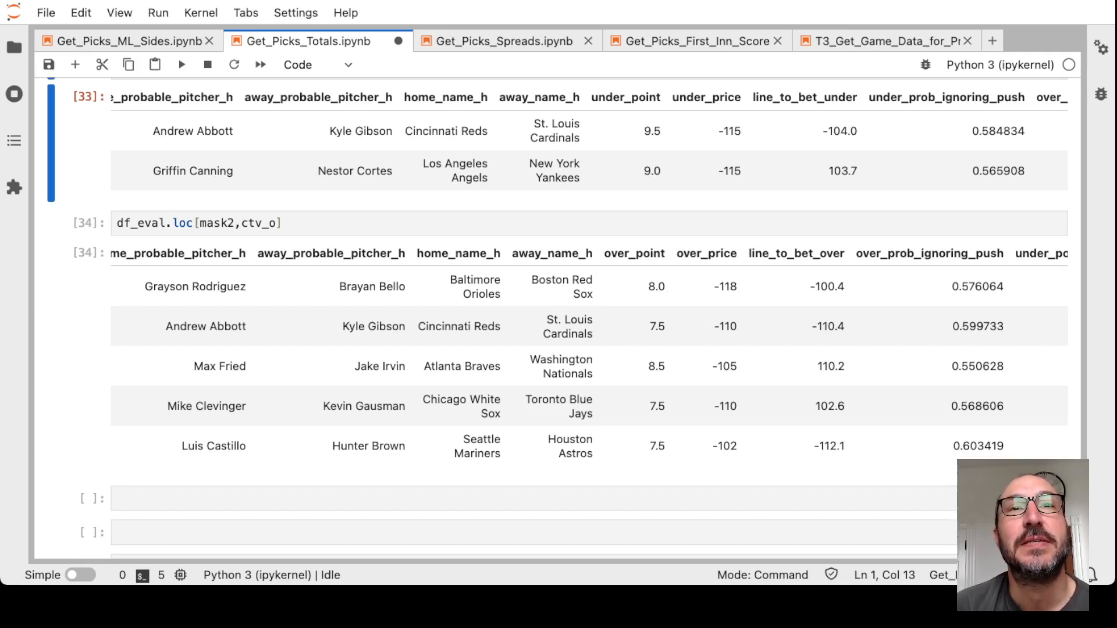
{"action": "key", "text": "alt+Tab"}
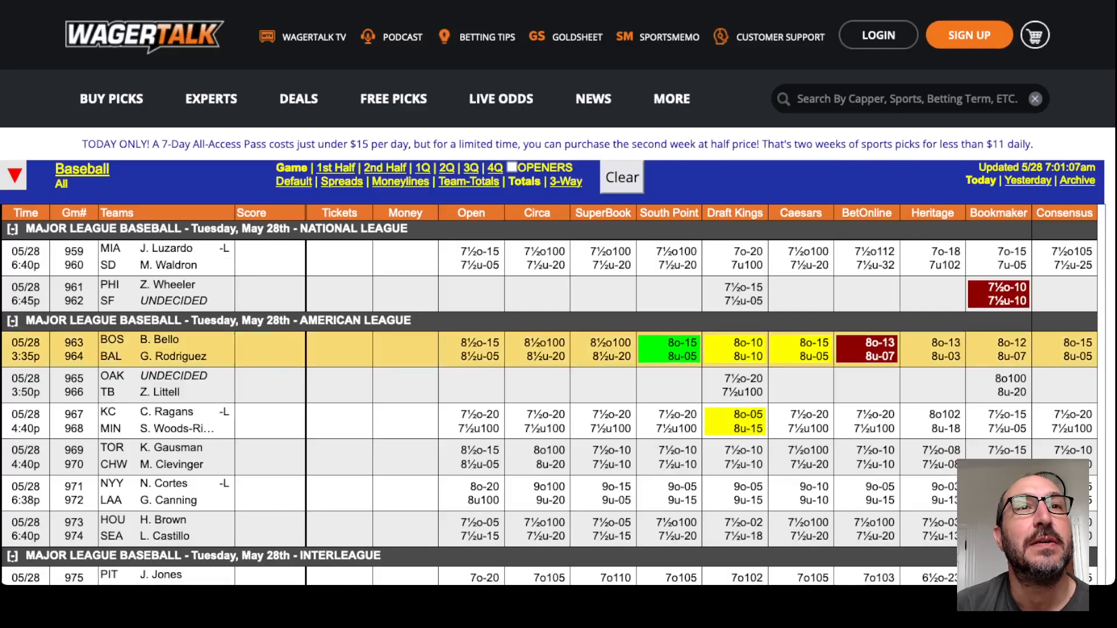
{"action": "scroll", "coordinate": [559, 393], "scroll_direction": "down", "scroll_amount": 1}
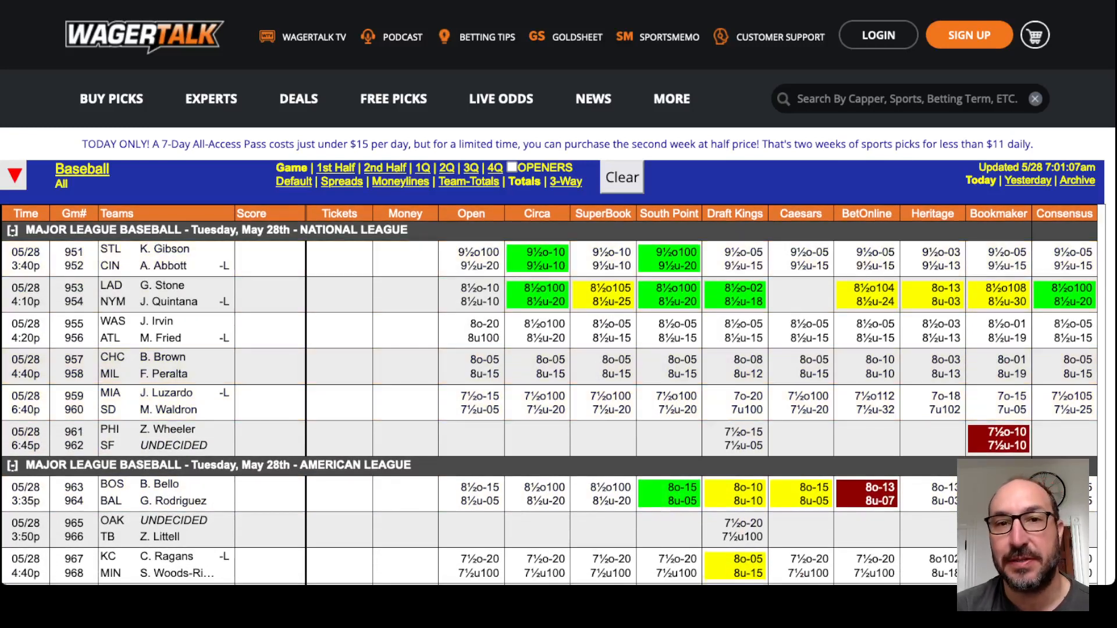
{"action": "key", "text": "alt+Tab"}
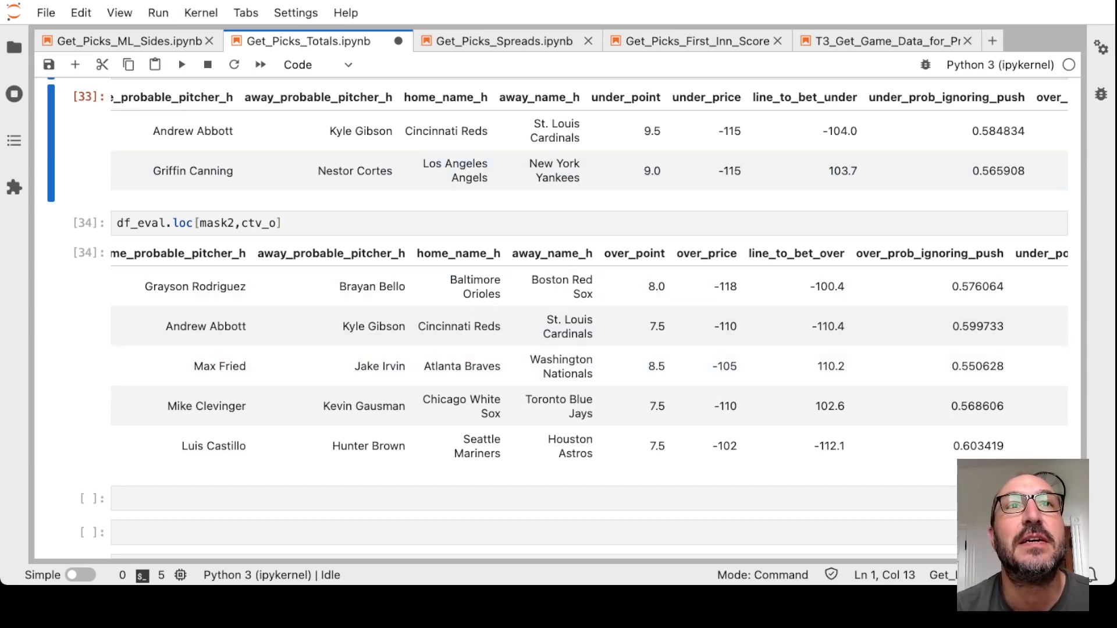
Step: Save Get_Picks_Totals after another comparison of its over picks with the live totals
{"action": "key", "text": "alt+Tab"}
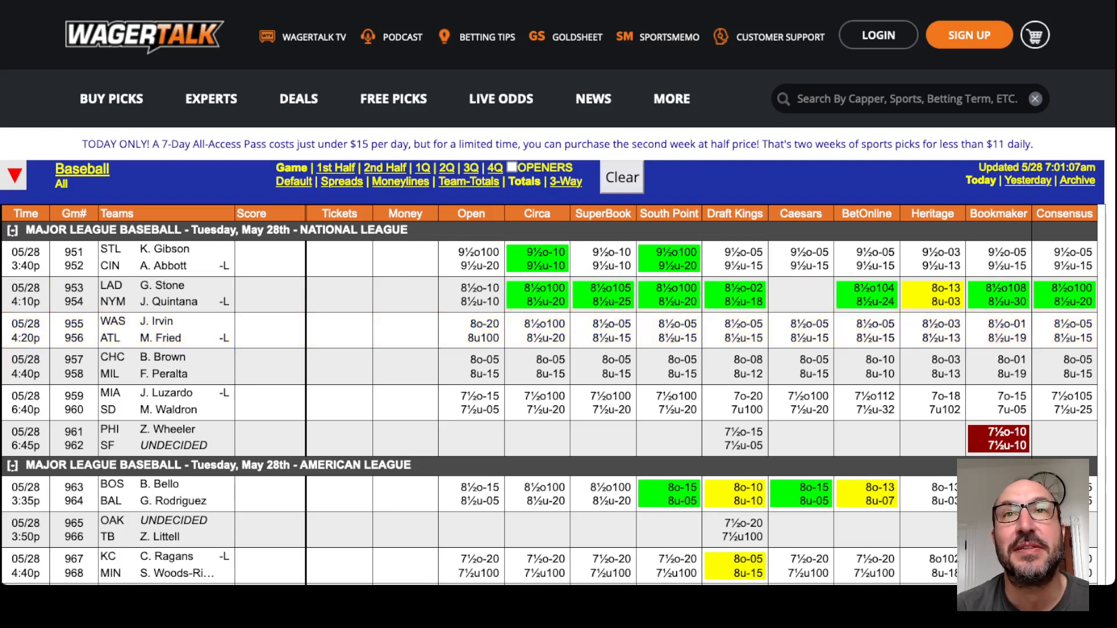
{"action": "key", "text": "alt+Tab"}
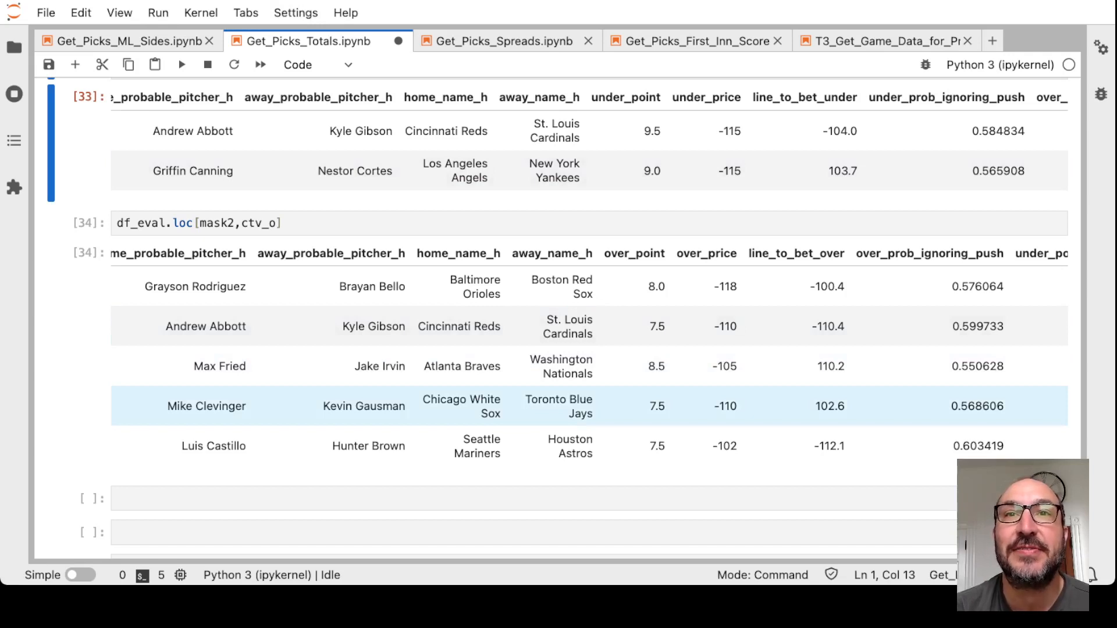
{"action": "key", "text": "ctrl+s"}
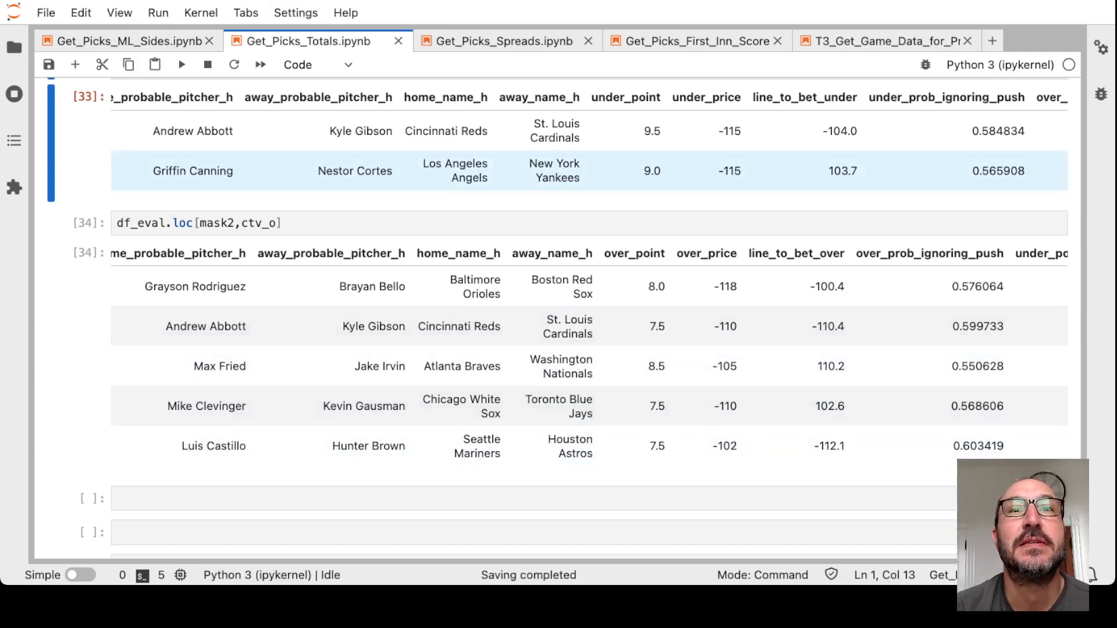
{"action": "key", "text": "alt+Tab"}
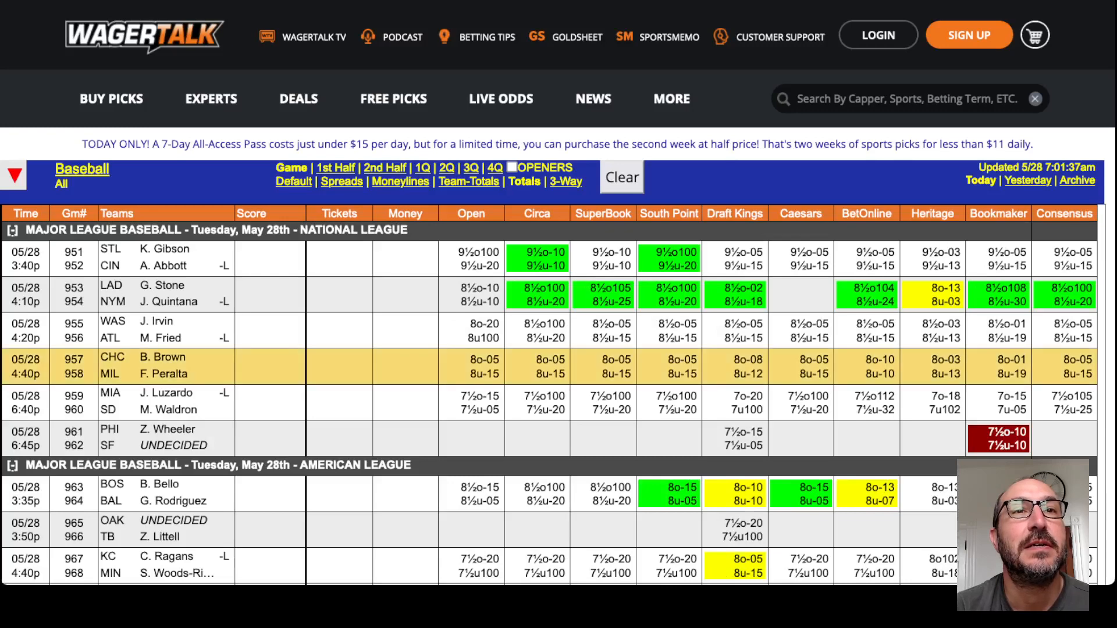
{"action": "scroll", "coordinate": [558, 393], "scroll_direction": "down", "scroll_amount": 3}
{"action": "scroll", "coordinate": [558, 393], "scroll_direction": "down", "scroll_amount": 3}
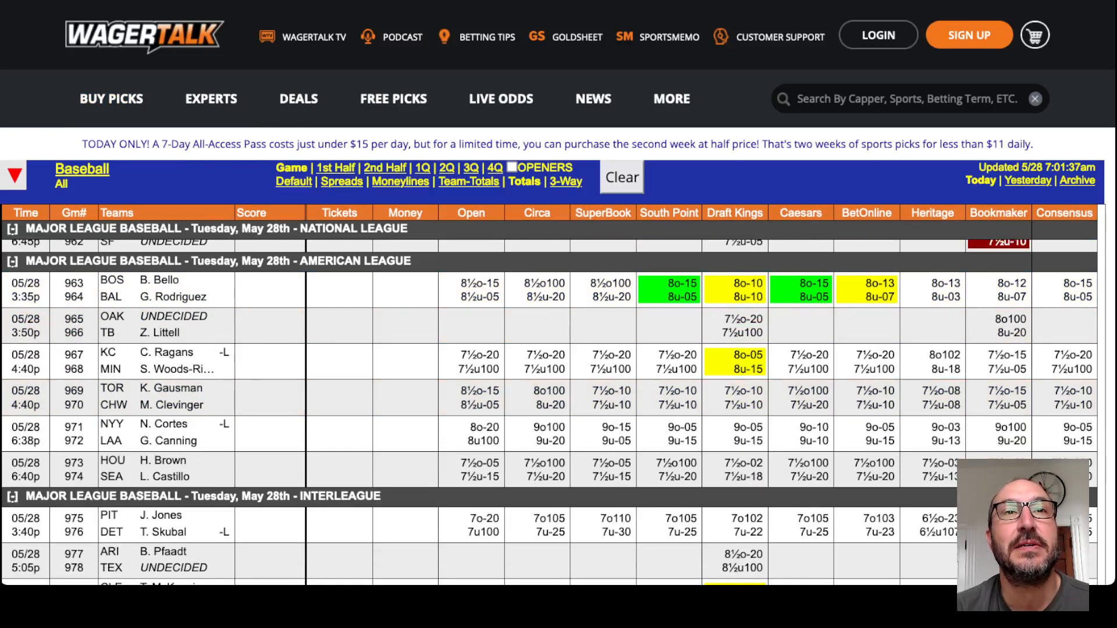
{"action": "key", "text": "alt+Tab"}
{"action": "scroll", "coordinate": [559, 297], "scroll_direction": "down", "scroll_amount": 2}
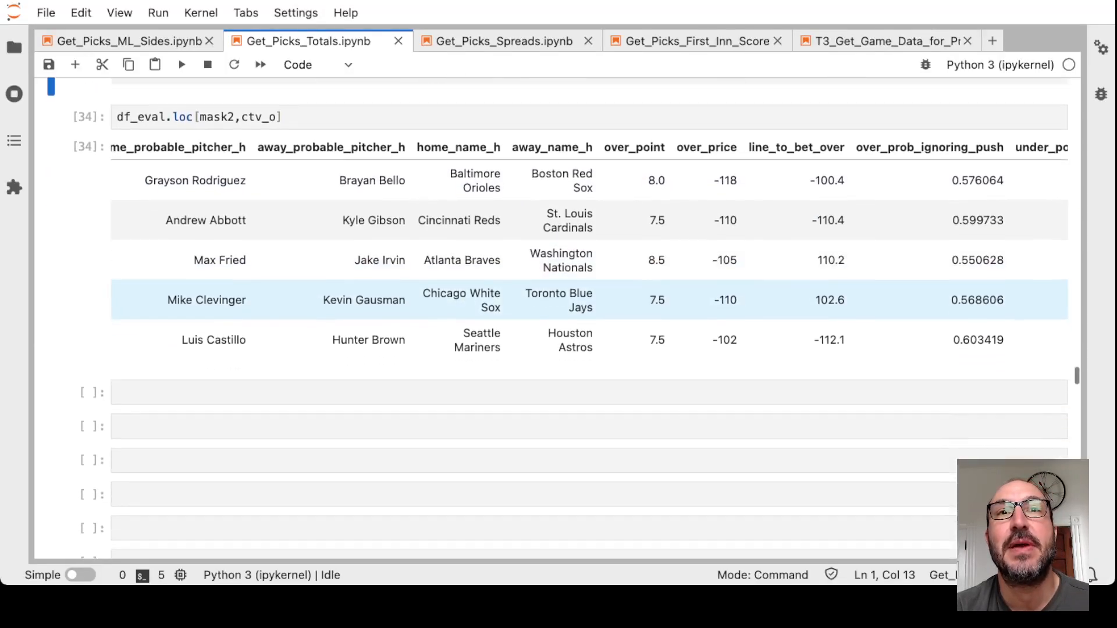
{"action": "scroll", "coordinate": [558, 296], "scroll_direction": "down", "scroll_amount": 3}
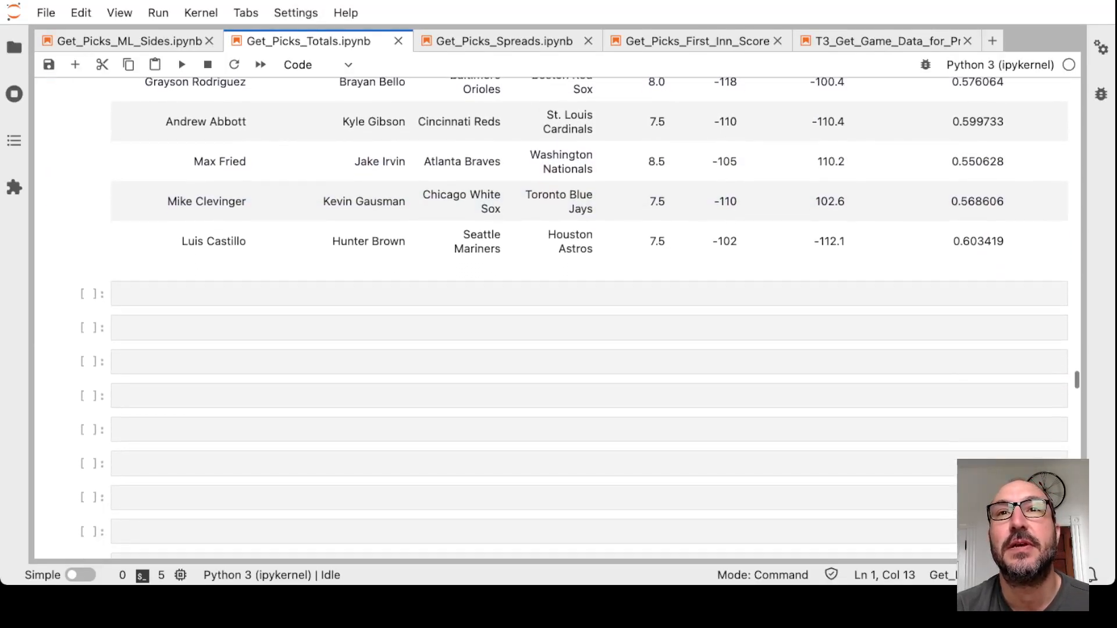
{"action": "scroll", "coordinate": [559, 297], "scroll_direction": "up", "scroll_amount": 3}
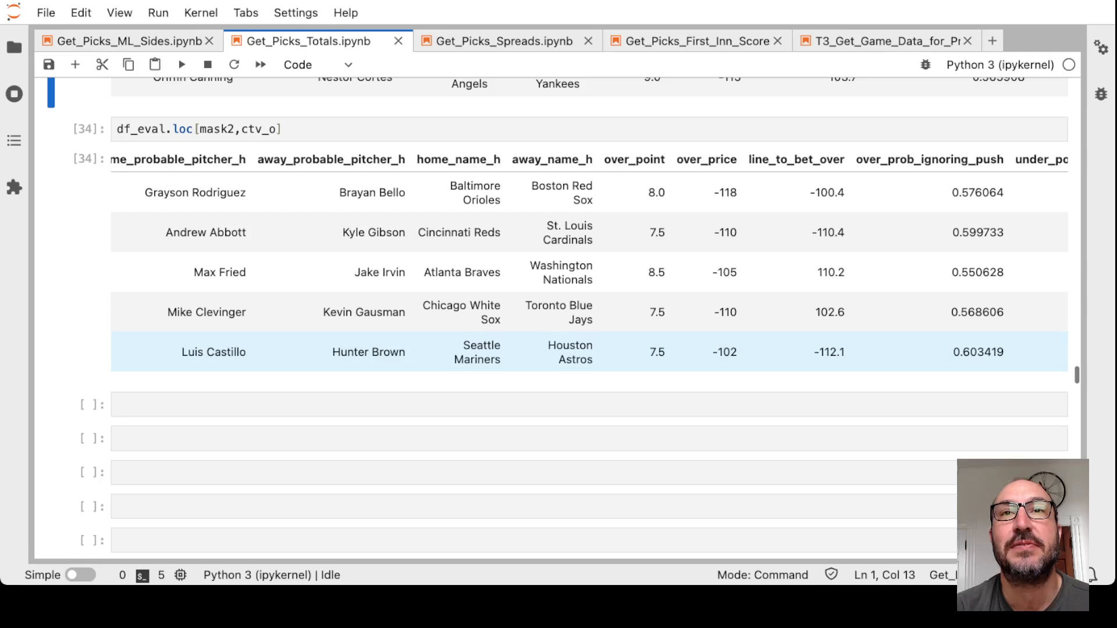
Step: Highlight the Astros–Mariners over 7.5, -102 price and -112.1 line, then check them on WagerTalk
{"action": "double_click", "coordinate": [656, 352]}
{"action": "left_click", "coordinate": [656, 352]}
{"action": "double_click", "coordinate": [724, 352]}
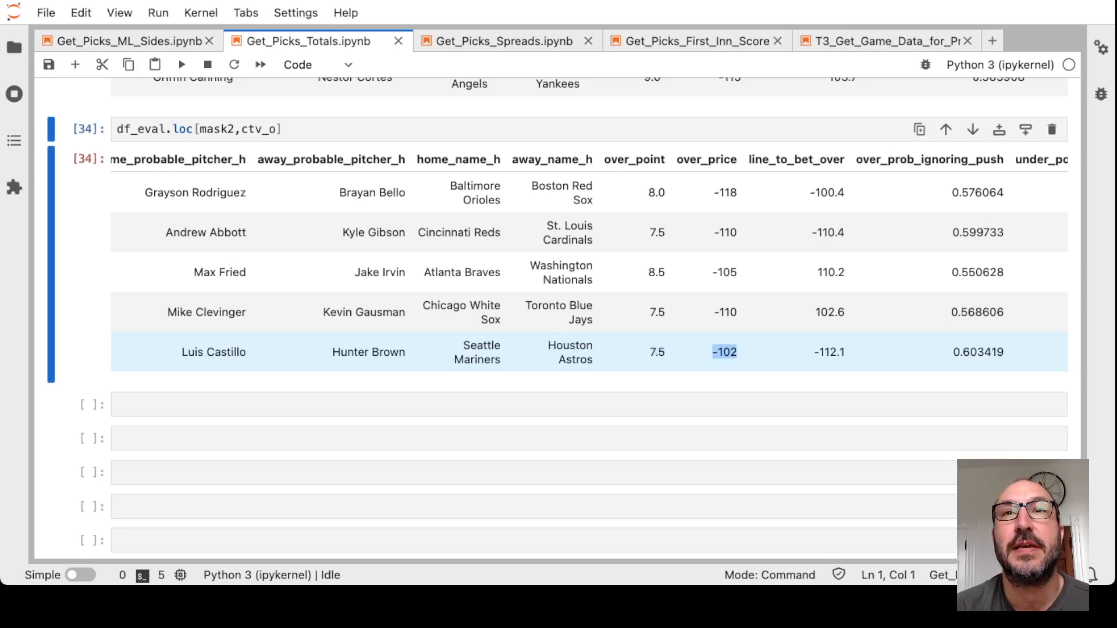
{"action": "left_click", "coordinate": [725, 352]}
{"action": "left_click_drag", "start_coordinate": [814, 352], "coordinate": [819, 352]}
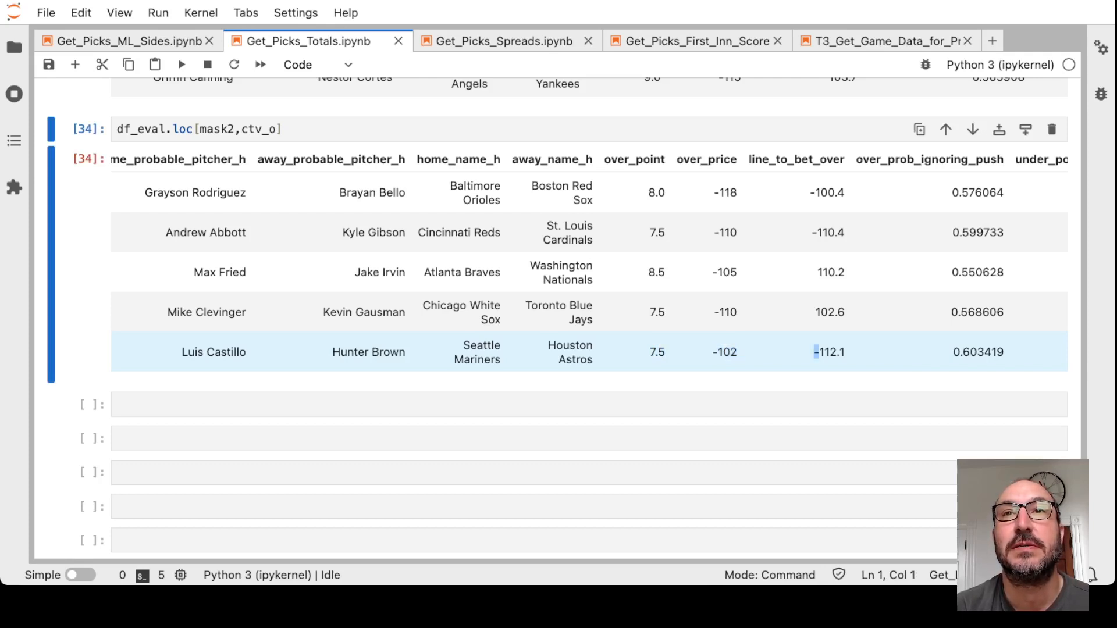
{"action": "left_click", "coordinate": [829, 352]}
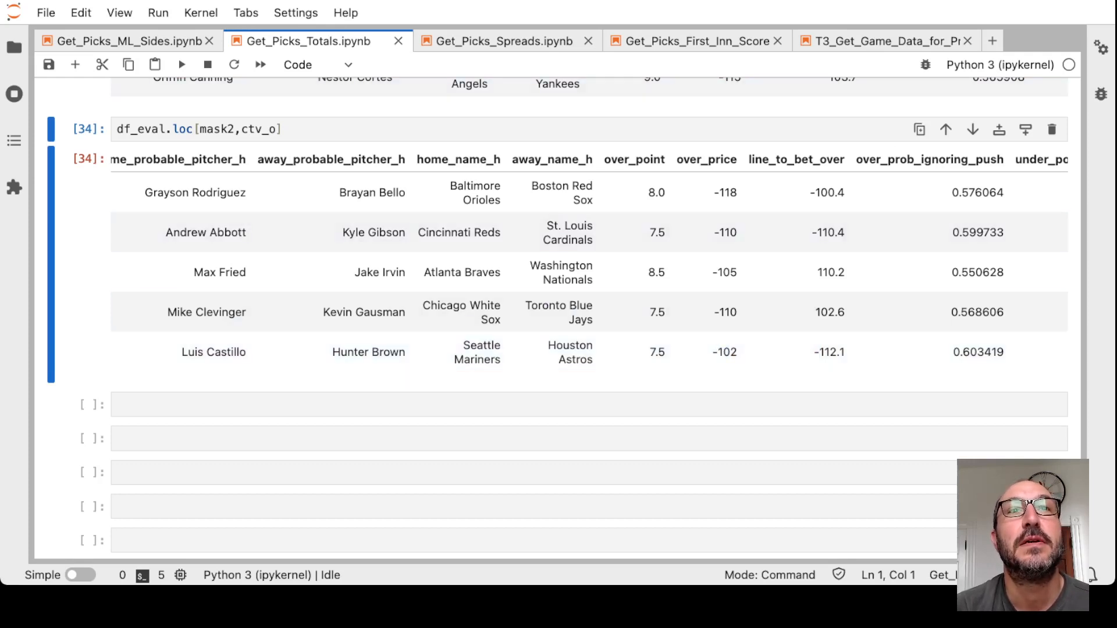
{"action": "key", "text": "alt+Tab"}
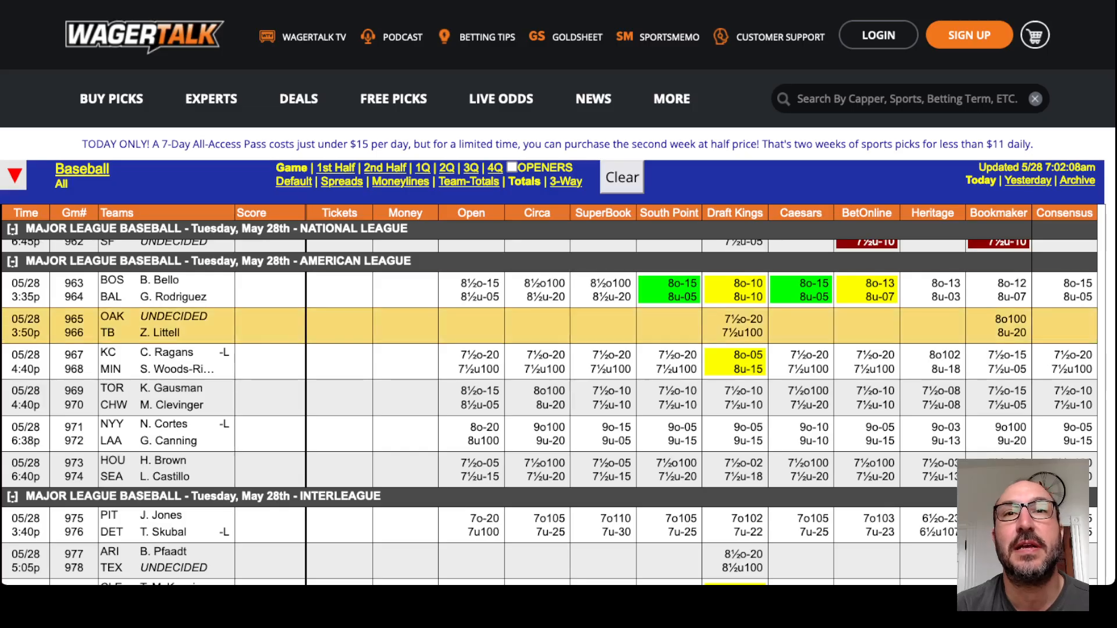
{"action": "scroll", "coordinate": [558, 392], "scroll_direction": "down", "scroll_amount": 1}
{"action": "scroll", "coordinate": [558, 367], "scroll_direction": "down", "scroll_amount": 2}
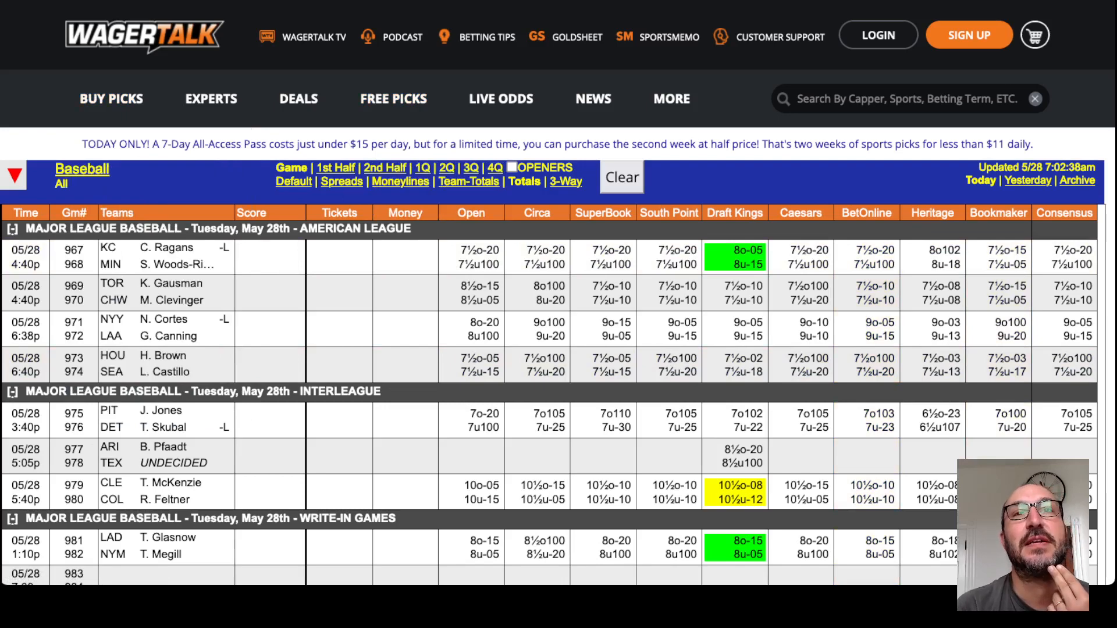
Step: Enter Astros, Mariners, Over - 7.5 and 100 across row 143 of the bet log
{"action": "key", "text": "alt+Tab"}
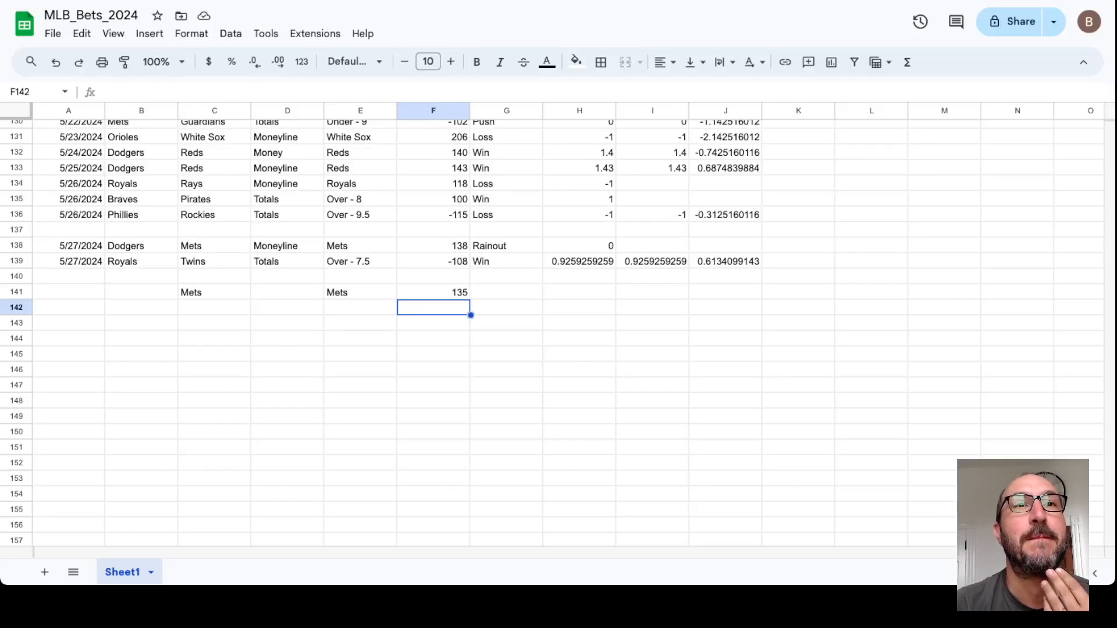
{"action": "left_click", "coordinate": [142, 323]}
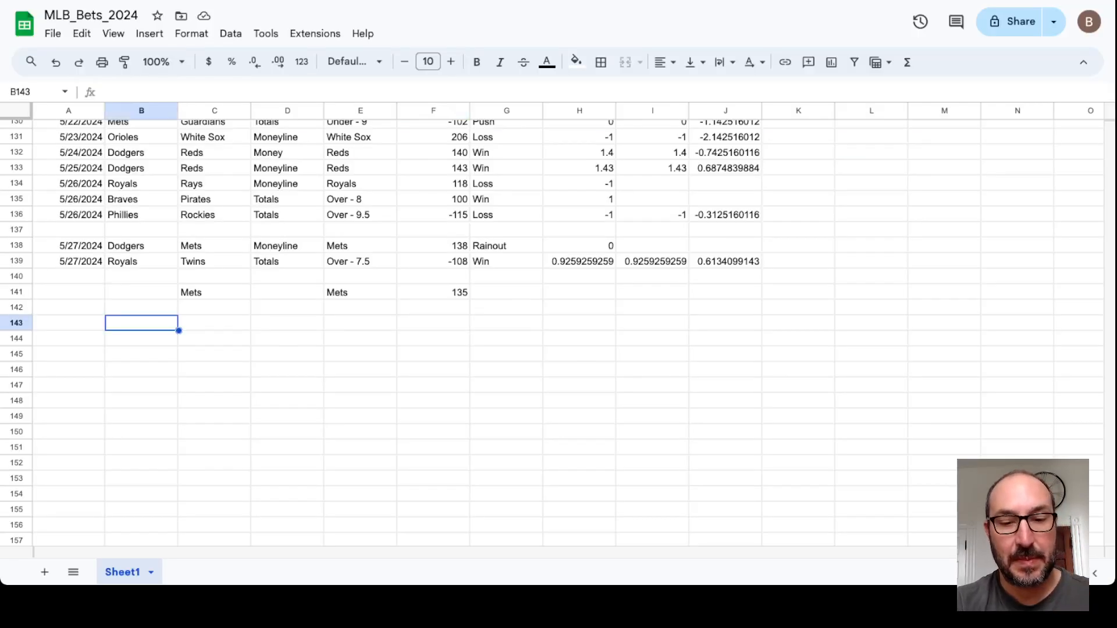
{"action": "type", "text": "Astro"}
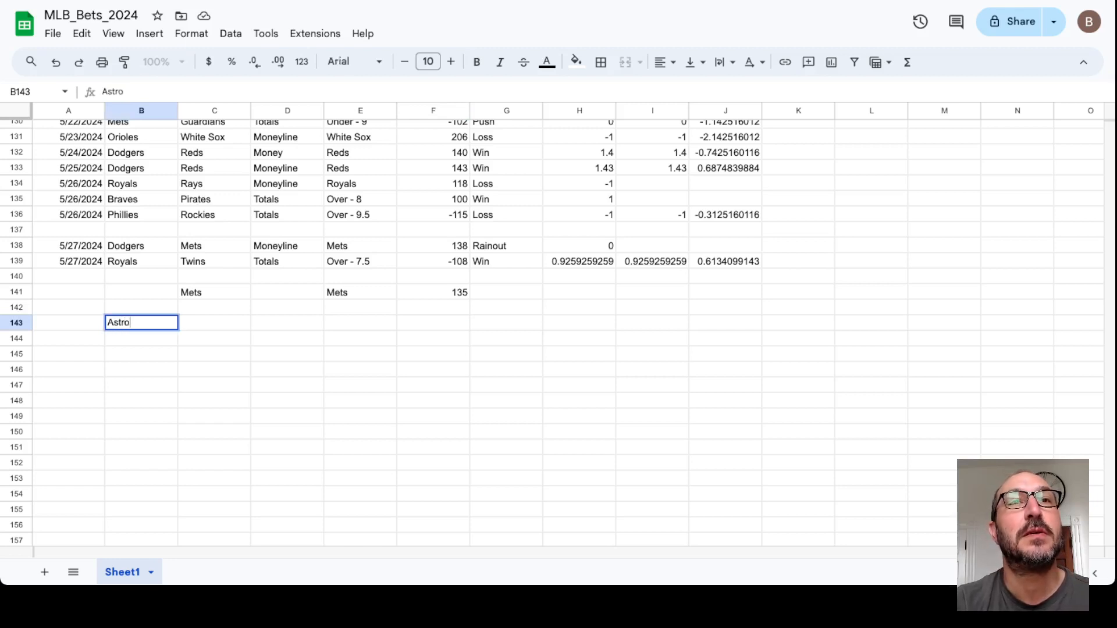
{"action": "type", "text": "s"}
{"action": "key", "text": "Tab"}
{"action": "type", "text": "Mari"}
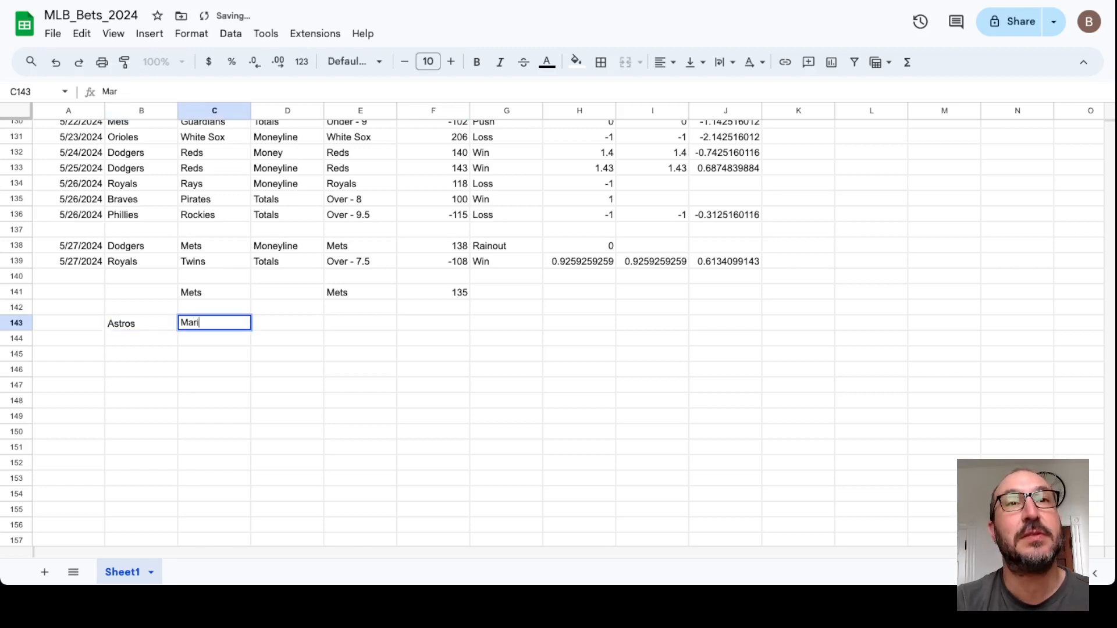
{"action": "type", "text": "ners"}
{"action": "key", "text": "Tab"}
{"action": "key", "text": "Tab"}
{"action": "type", "text": "Over - 7.5"}
{"action": "key", "text": "Tab"}
{"action": "type", "text": "100"}
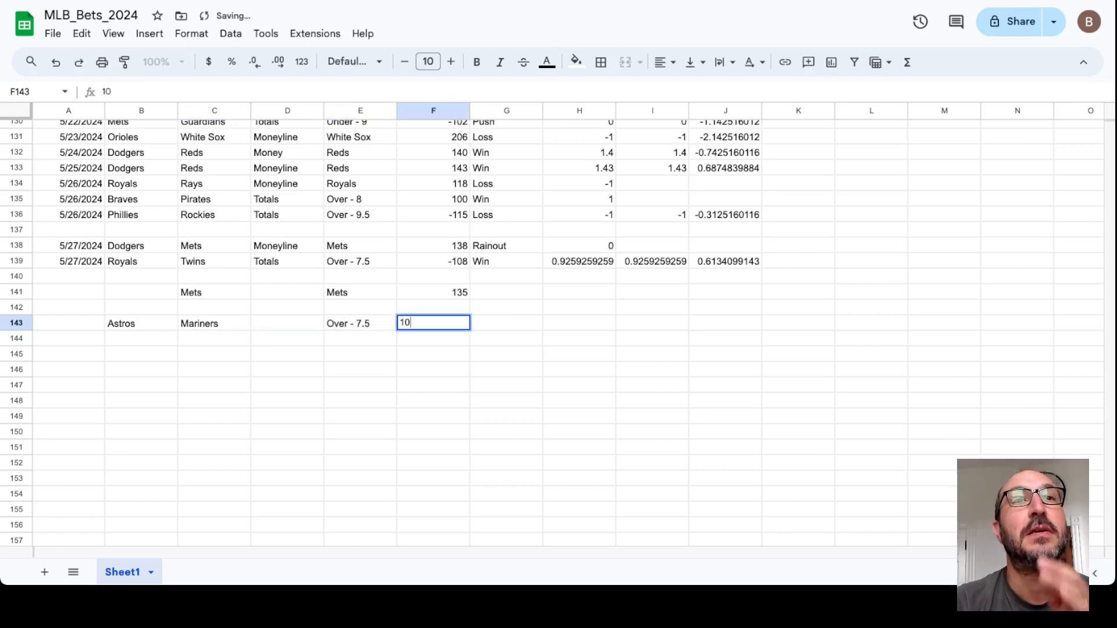
{"action": "key", "text": "Return"}
{"action": "left_click", "coordinate": [68, 307]}
Step: Delete the blank row 142 so the Astros–Mariners bet sits right below the Mets entry
{"action": "left_click", "coordinate": [15, 307]}
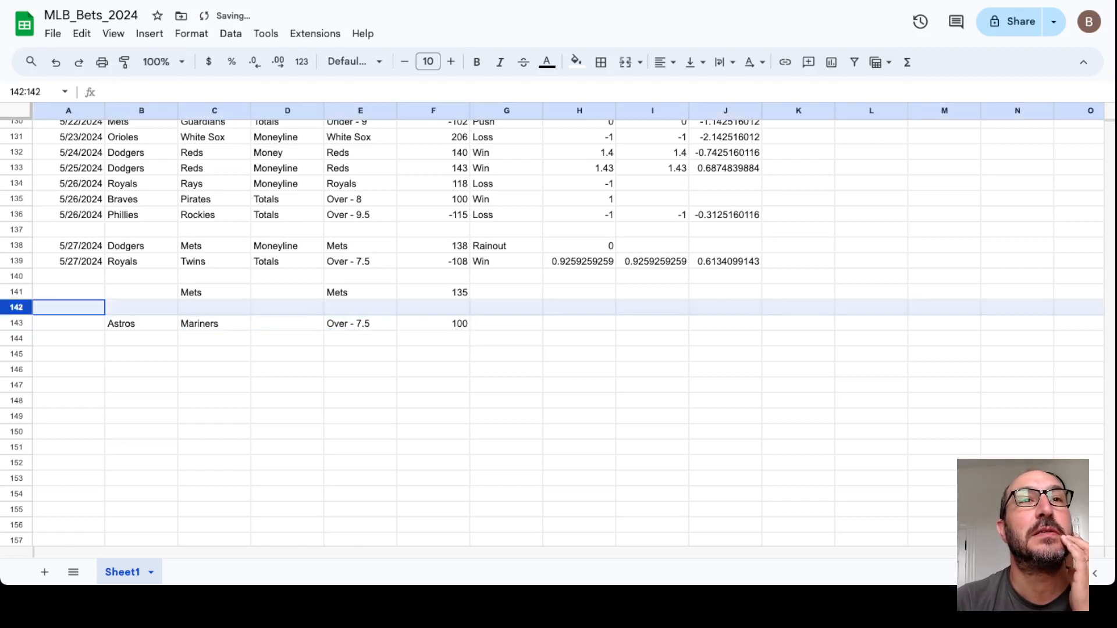
{"action": "right_click", "coordinate": [15, 308]}
{"action": "left_click", "coordinate": [61, 369]}
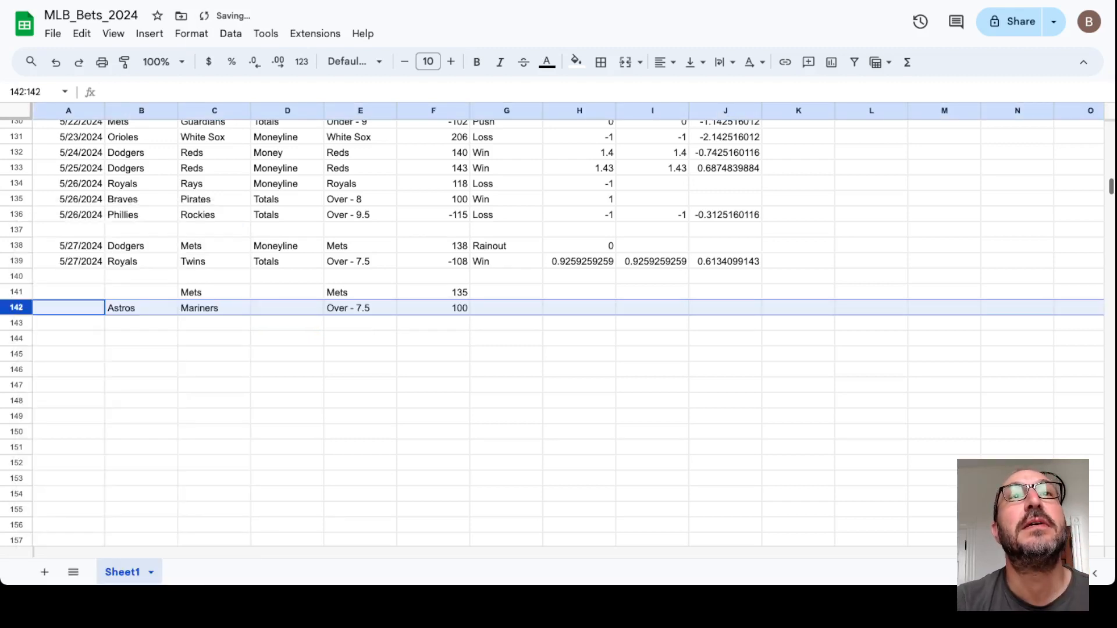
{"action": "left_click", "coordinate": [287, 401]}
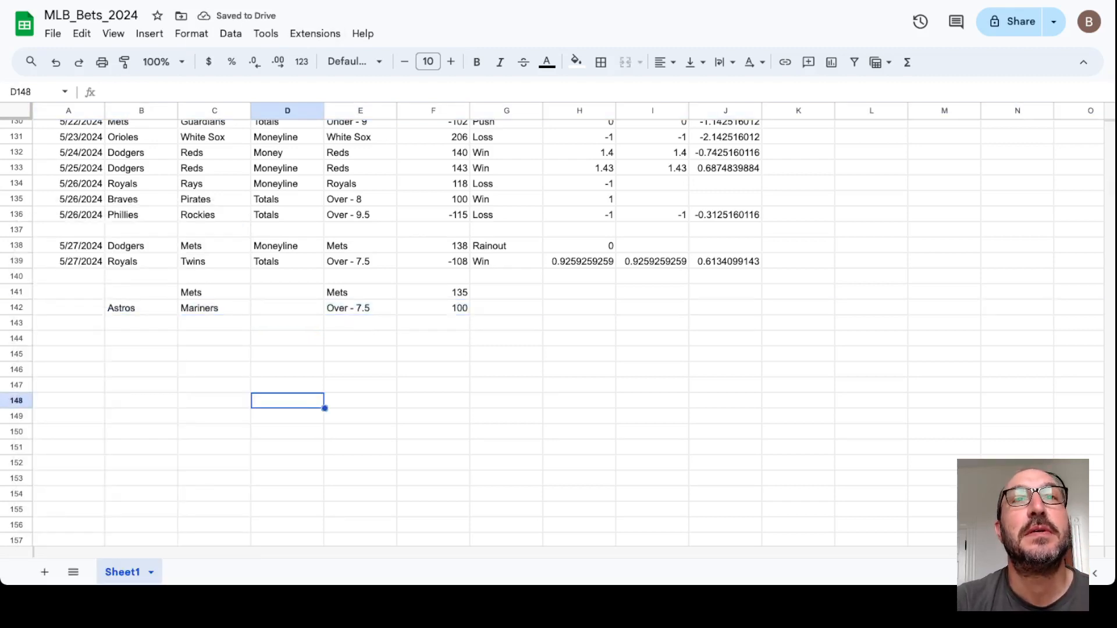
{"action": "key", "text": "alt+Tab"}
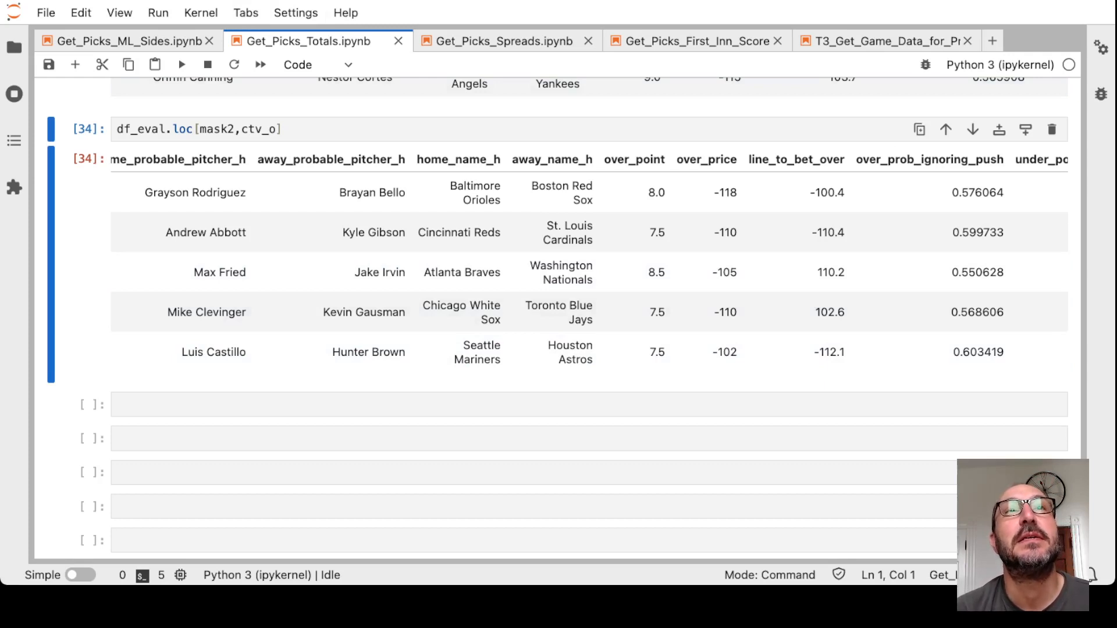
Step: Review the home and away spread picks tables in Get_Picks_Spreads.ipynb, then bring up WagerTalk
{"action": "key", "text": "alt+Tab"}
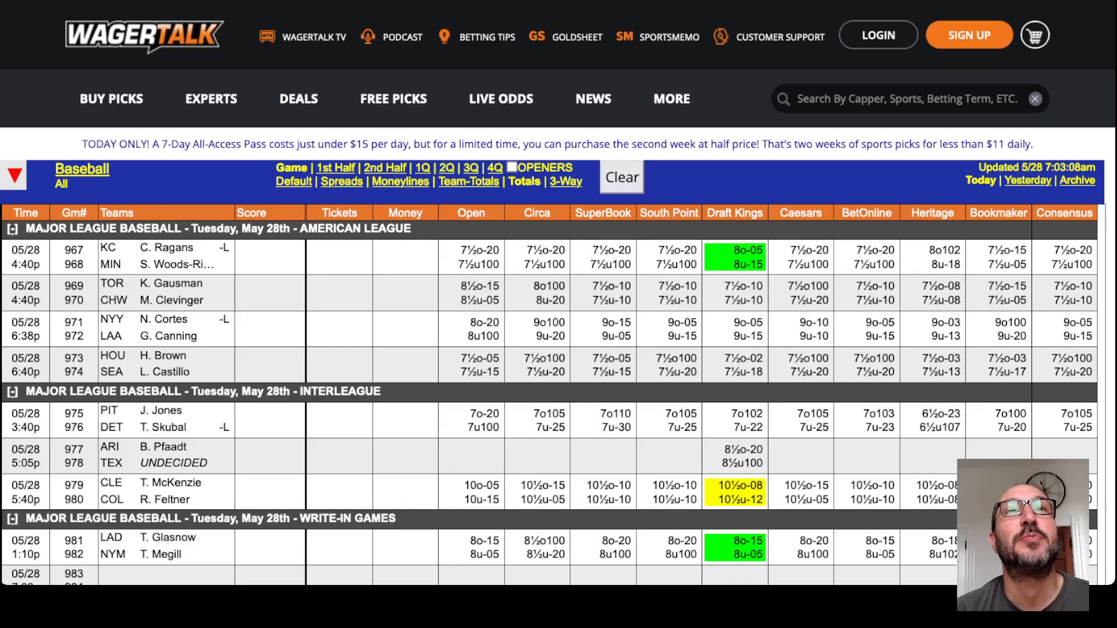
{"action": "key", "text": "alt+Tab"}
{"action": "left_click", "coordinate": [504, 41]}
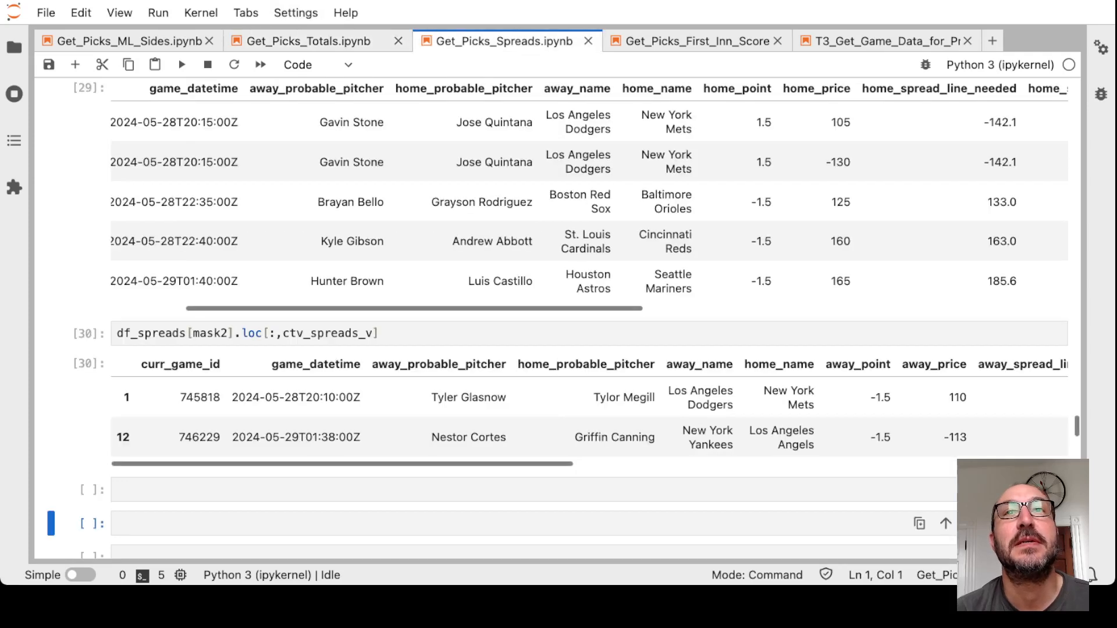
{"action": "scroll", "coordinate": [559, 262], "scroll_direction": "up", "scroll_amount": 1}
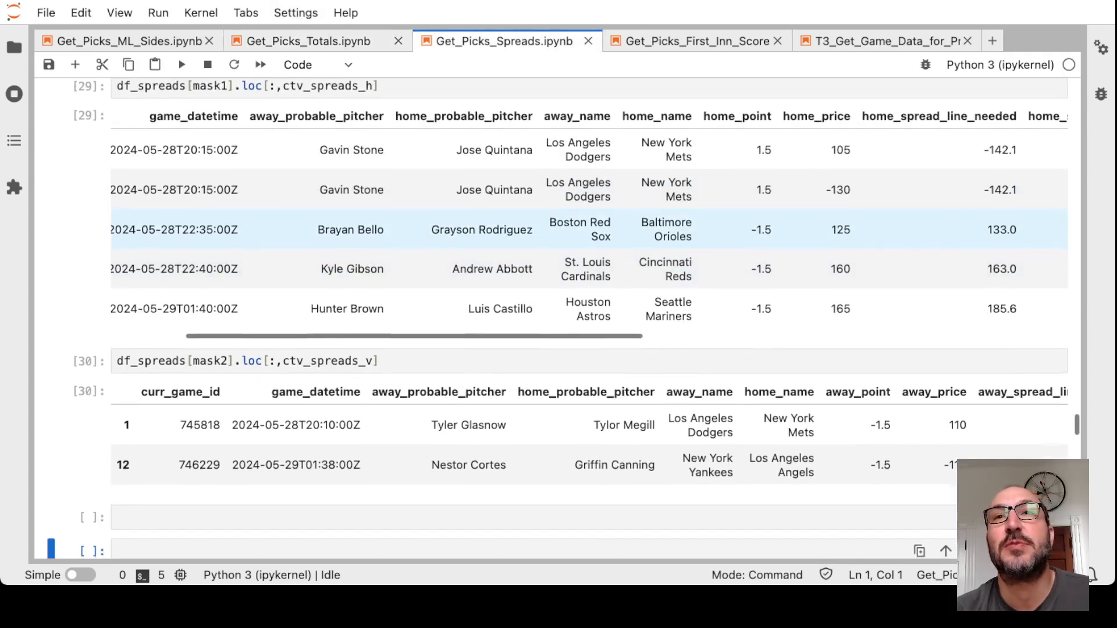
{"action": "scroll", "coordinate": [559, 261], "scroll_direction": "down", "scroll_amount": 1}
{"action": "scroll", "coordinate": [559, 262], "scroll_direction": "down", "scroll_amount": 1}
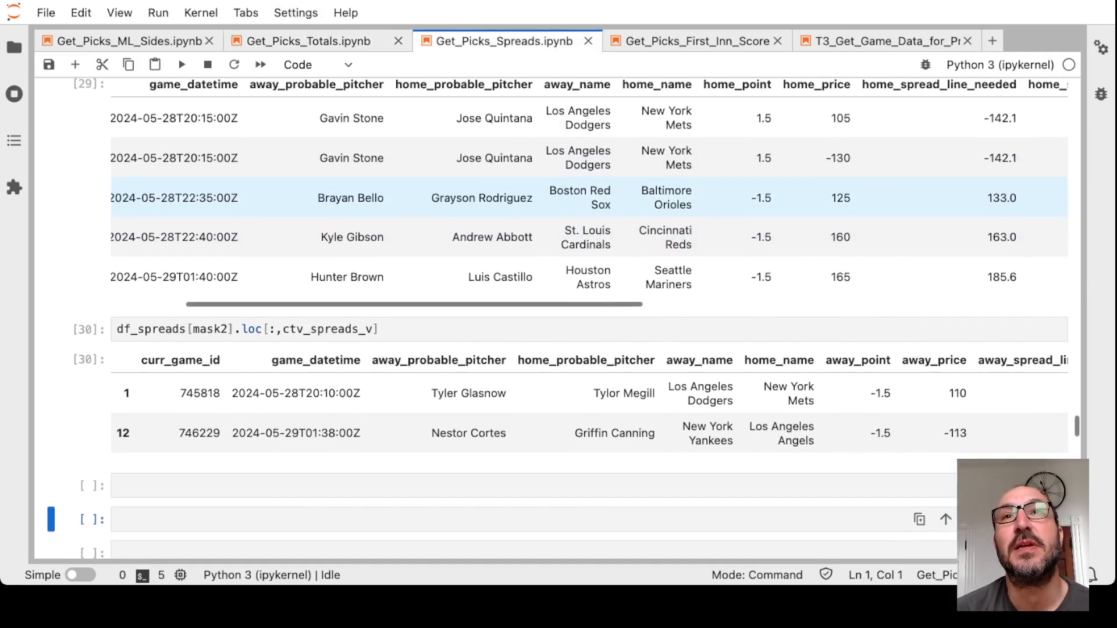
{"action": "scroll", "coordinate": [558, 201], "scroll_direction": "left", "scroll_amount": 1}
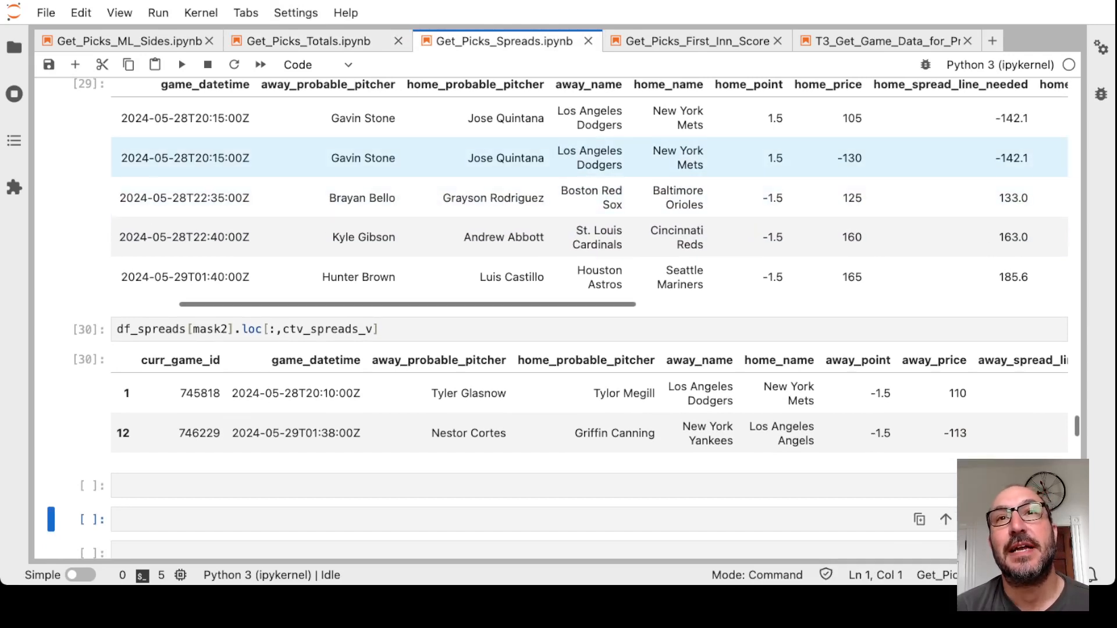
{"action": "left_click", "coordinate": [594, 157]}
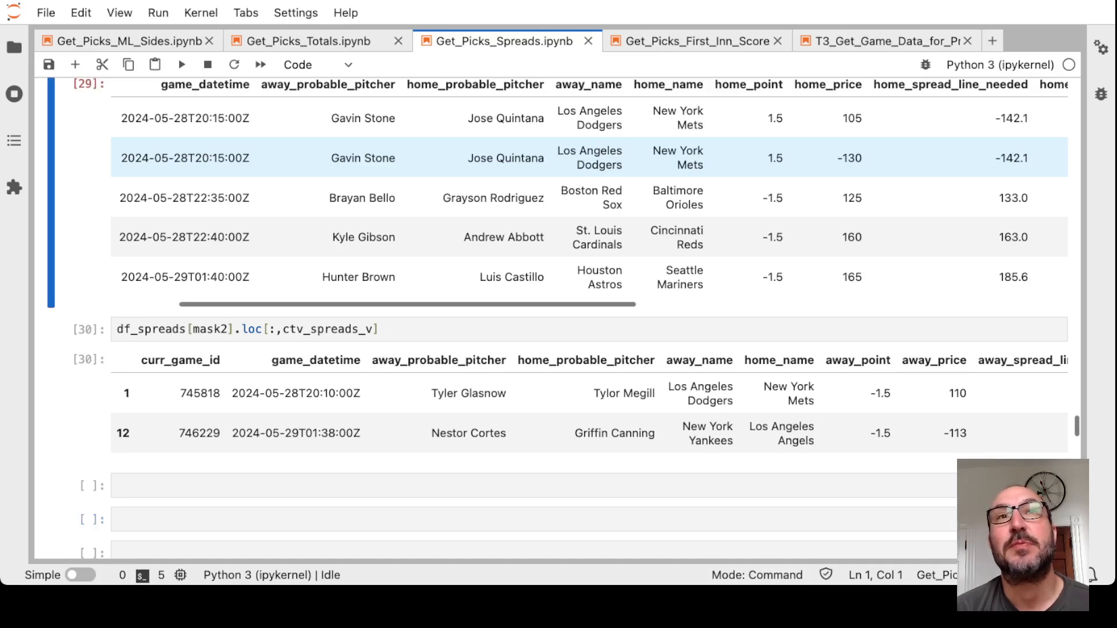
{"action": "scroll", "coordinate": [594, 157], "scroll_direction": "up", "scroll_amount": 1}
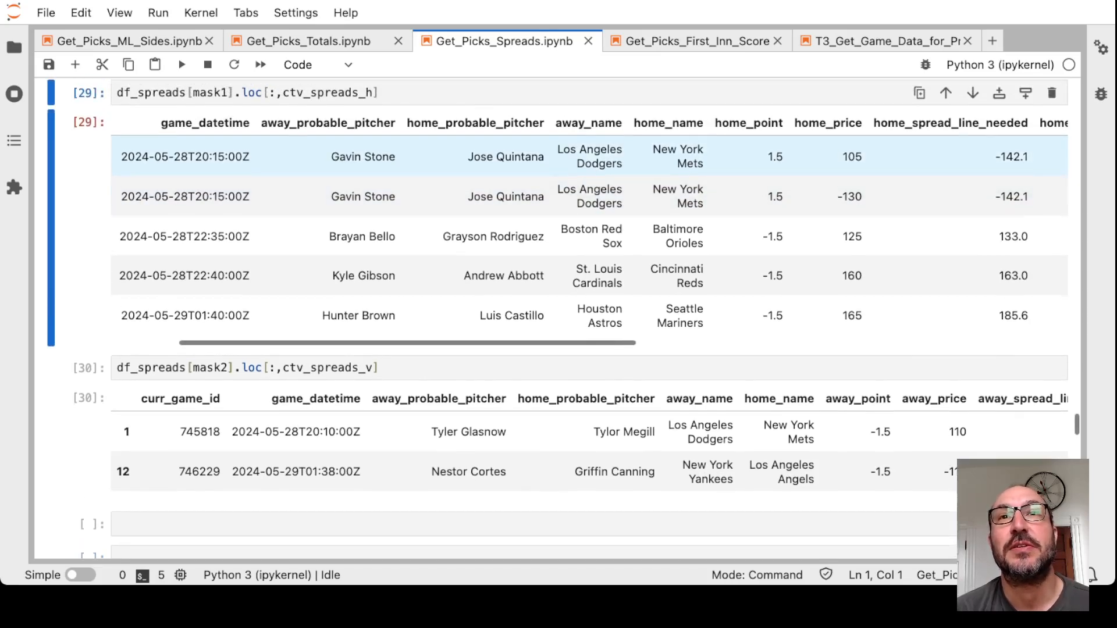
{"action": "scroll", "coordinate": [594, 306], "scroll_direction": "up", "scroll_amount": 10}
{"action": "scroll", "coordinate": [594, 305], "scroll_direction": "up", "scroll_amount": 4}
{"action": "scroll", "coordinate": [593, 306], "scroll_direction": "up", "scroll_amount": 3}
{"action": "scroll", "coordinate": [594, 305], "scroll_direction": "down", "scroll_amount": 2}
{"action": "scroll", "coordinate": [593, 305], "scroll_direction": "right", "scroll_amount": 1}
{"action": "scroll", "coordinate": [594, 306], "scroll_direction": "down", "scroll_amount": 2}
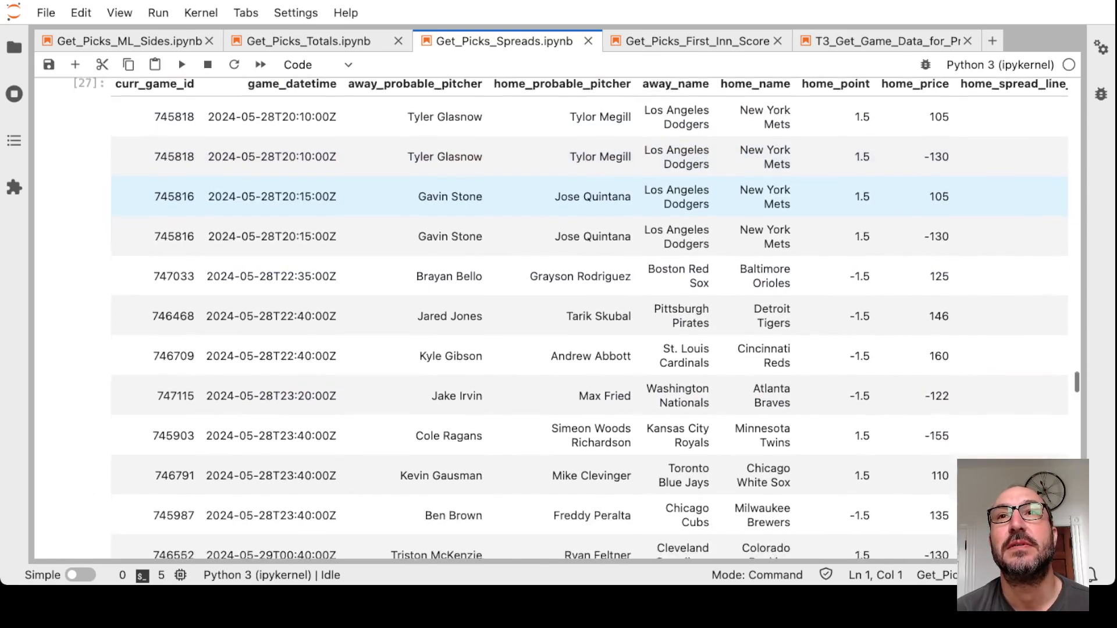
{"action": "scroll", "coordinate": [593, 305], "scroll_direction": "down", "scroll_amount": 1}
{"action": "scroll", "coordinate": [593, 306], "scroll_direction": "down", "scroll_amount": 2}
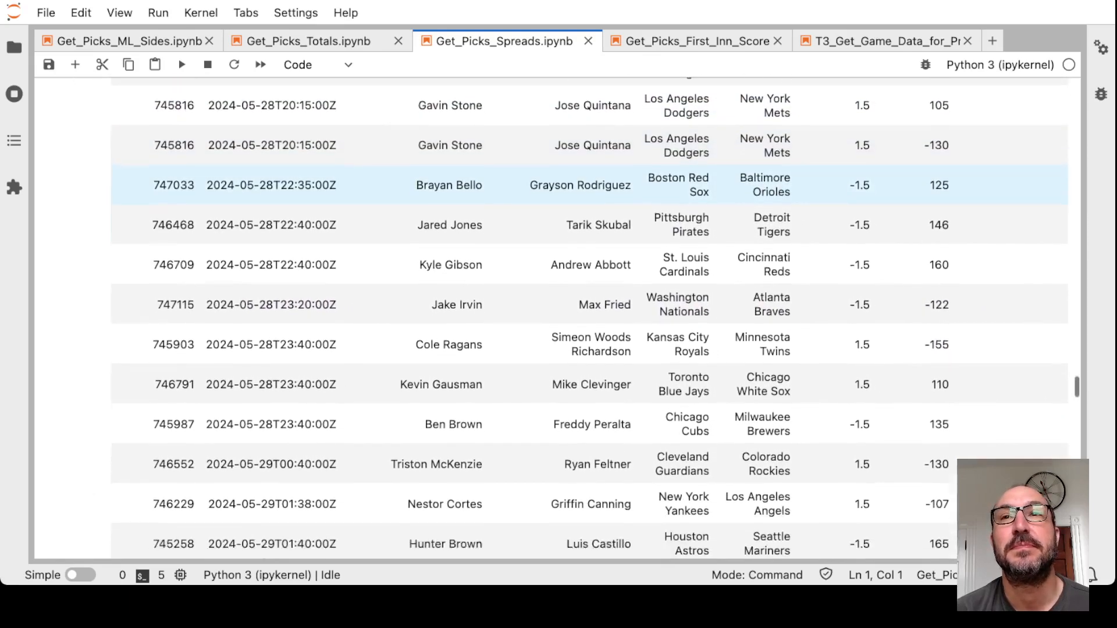
{"action": "scroll", "coordinate": [594, 305], "scroll_direction": "down", "scroll_amount": 2}
{"action": "scroll", "coordinate": [594, 306], "scroll_direction": "down", "scroll_amount": 2}
{"action": "scroll", "coordinate": [593, 306], "scroll_direction": "up", "scroll_amount": 5}
{"action": "scroll", "coordinate": [594, 306], "scroll_direction": "up", "scroll_amount": 2}
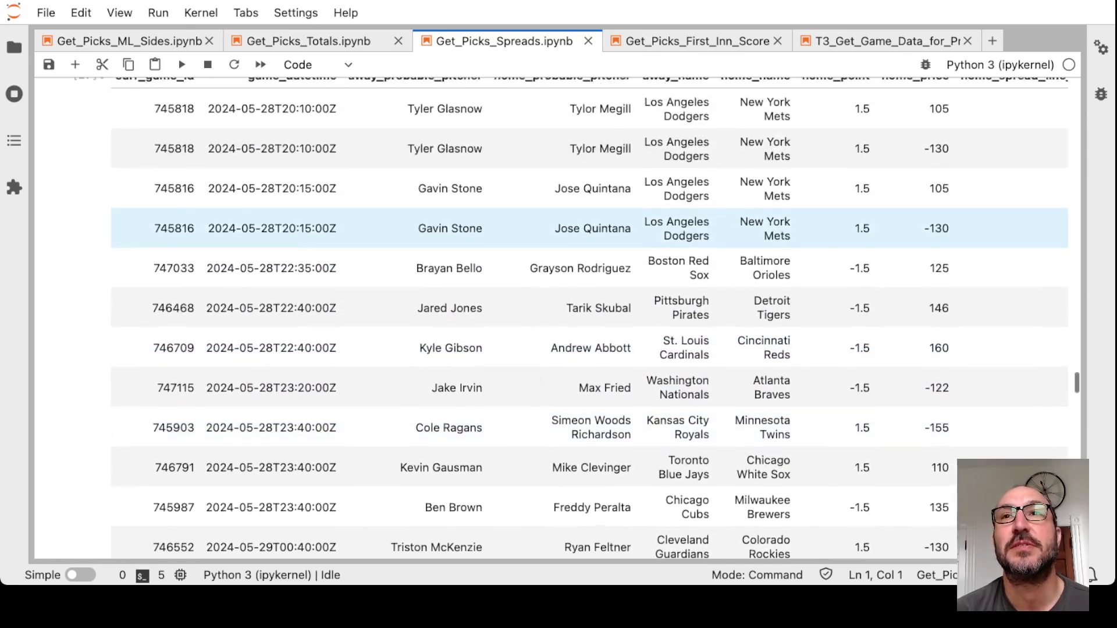
{"action": "scroll", "coordinate": [593, 305], "scroll_direction": "right", "scroll_amount": 5}
{"action": "scroll", "coordinate": [593, 306], "scroll_direction": "right", "scroll_amount": 2}
{"action": "scroll", "coordinate": [594, 306], "scroll_direction": "right", "scroll_amount": 1}
{"action": "scroll", "coordinate": [594, 305], "scroll_direction": "right", "scroll_amount": 1}
{"action": "scroll", "coordinate": [594, 306], "scroll_direction": "right", "scroll_amount": 1}
{"action": "scroll", "coordinate": [593, 305], "scroll_direction": "left", "scroll_amount": 2}
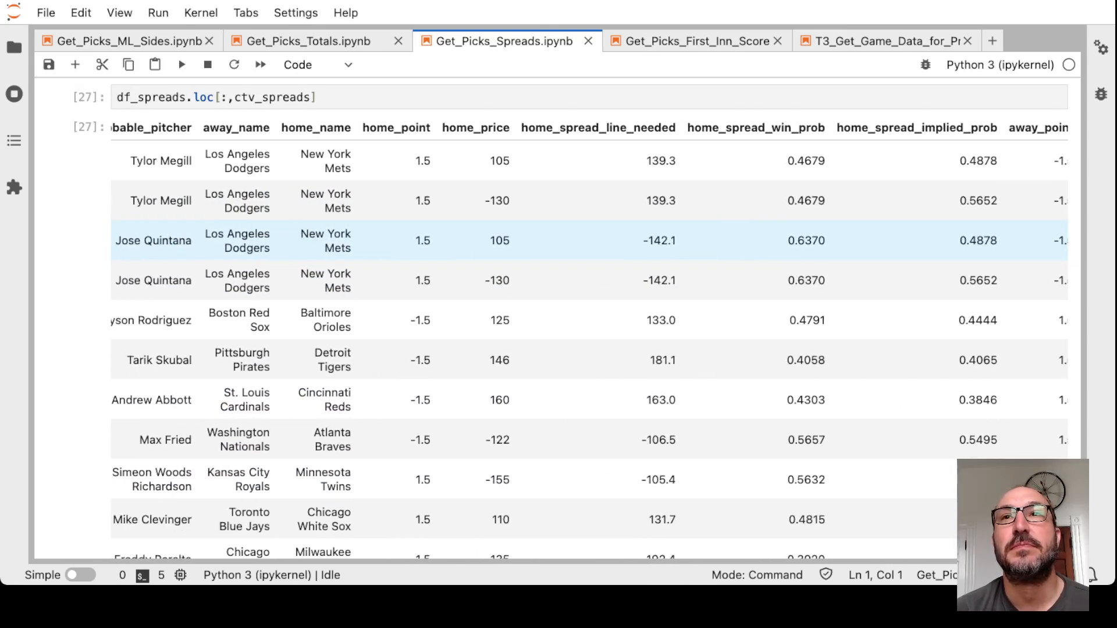
{"action": "scroll", "coordinate": [594, 305], "scroll_direction": "down", "scroll_amount": 2}
{"action": "scroll", "coordinate": [594, 306], "scroll_direction": "down", "scroll_amount": 2}
{"action": "scroll", "coordinate": [593, 305], "scroll_direction": "down", "scroll_amount": 1}
{"action": "scroll", "coordinate": [594, 306], "scroll_direction": "up", "scroll_amount": 2}
{"action": "scroll", "coordinate": [593, 306], "scroll_direction": "up", "scroll_amount": 2}
{"action": "scroll", "coordinate": [593, 306], "scroll_direction": "right", "scroll_amount": 4}
{"action": "scroll", "coordinate": [594, 306], "scroll_direction": "right", "scroll_amount": 1}
{"action": "scroll", "coordinate": [594, 305], "scroll_direction": "right", "scroll_amount": 2}
{"action": "scroll", "coordinate": [593, 305], "scroll_direction": "down", "scroll_amount": 2}
{"action": "scroll", "coordinate": [594, 305], "scroll_direction": "down", "scroll_amount": 3}
{"action": "scroll", "coordinate": [593, 305], "scroll_direction": "down", "scroll_amount": 2}
{"action": "scroll", "coordinate": [593, 306], "scroll_direction": "down", "scroll_amount": 3}
{"action": "scroll", "coordinate": [593, 305], "scroll_direction": "down", "scroll_amount": 1}
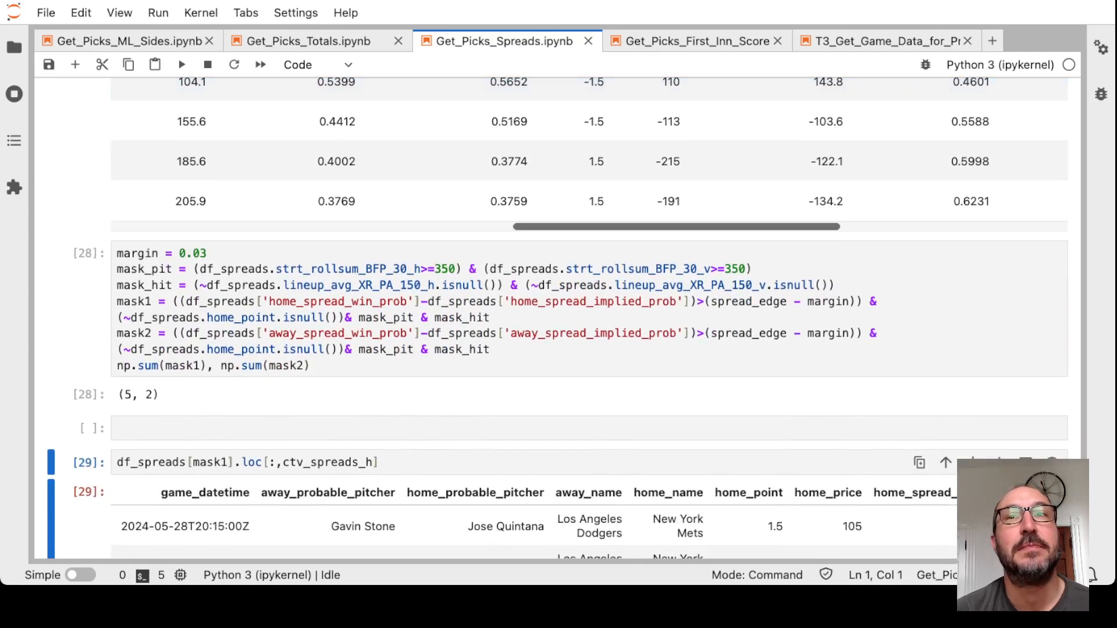
{"action": "scroll", "coordinate": [593, 306], "scroll_direction": "up", "scroll_amount": 4}
{"action": "scroll", "coordinate": [594, 306], "scroll_direction": "left", "scroll_amount": 3}
{"action": "scroll", "coordinate": [594, 306], "scroll_direction": "left", "scroll_amount": 3}
{"action": "scroll", "coordinate": [593, 306], "scroll_direction": "down", "scroll_amount": 4}
{"action": "scroll", "coordinate": [593, 306], "scroll_direction": "down", "scroll_amount": 4}
{"action": "scroll", "coordinate": [594, 305], "scroll_direction": "up", "scroll_amount": 2}
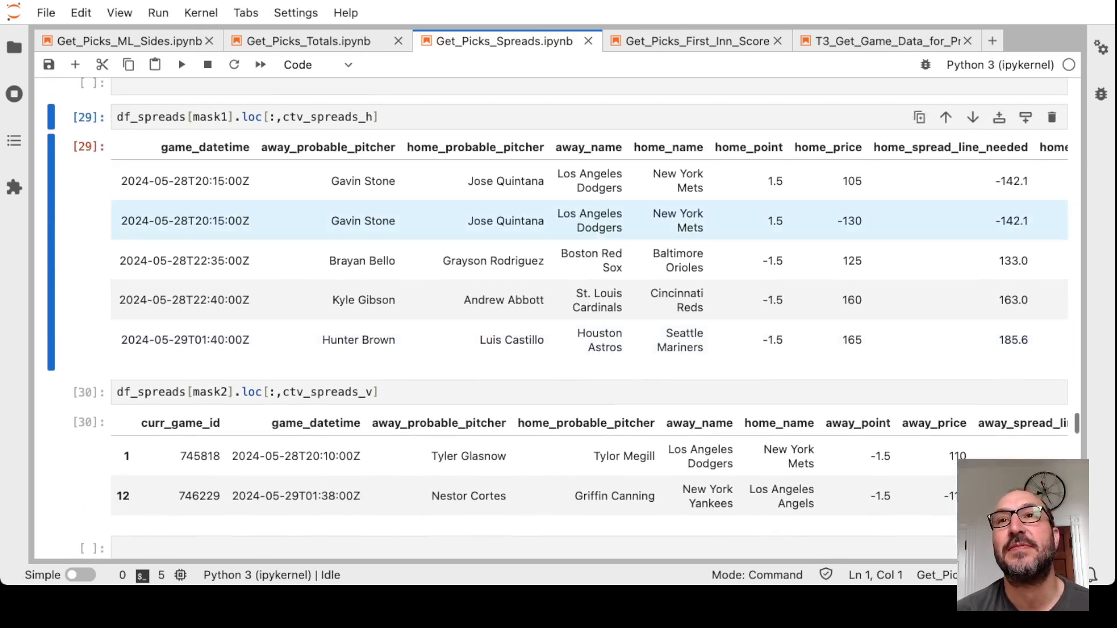
{"action": "scroll", "coordinate": [524, 262], "scroll_direction": "right", "scroll_amount": 3}
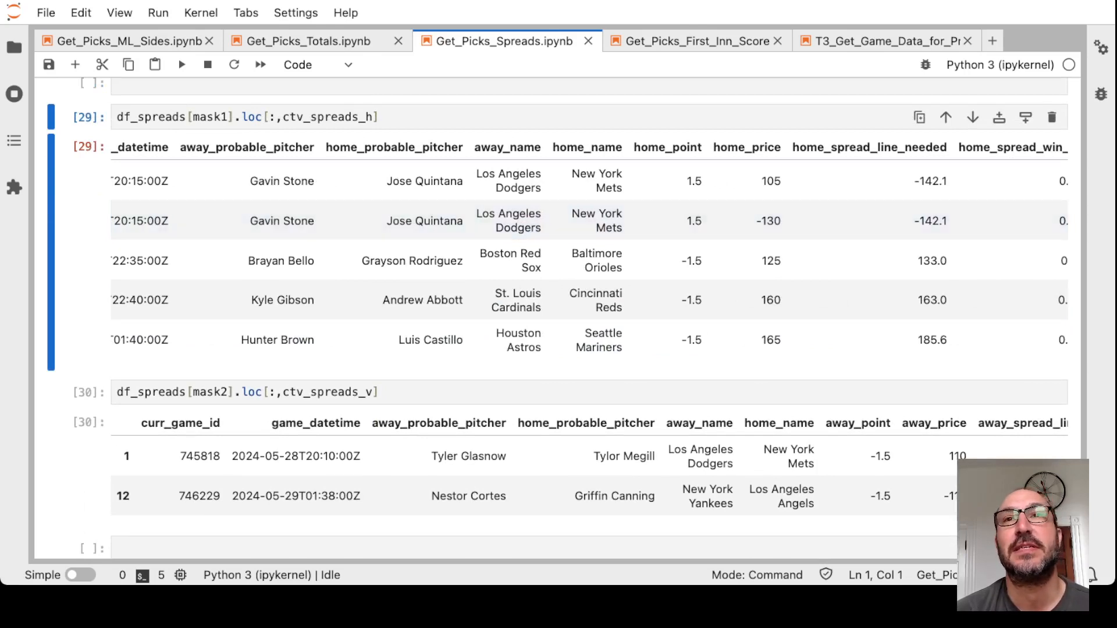
{"action": "key", "text": "alt+Tab"}
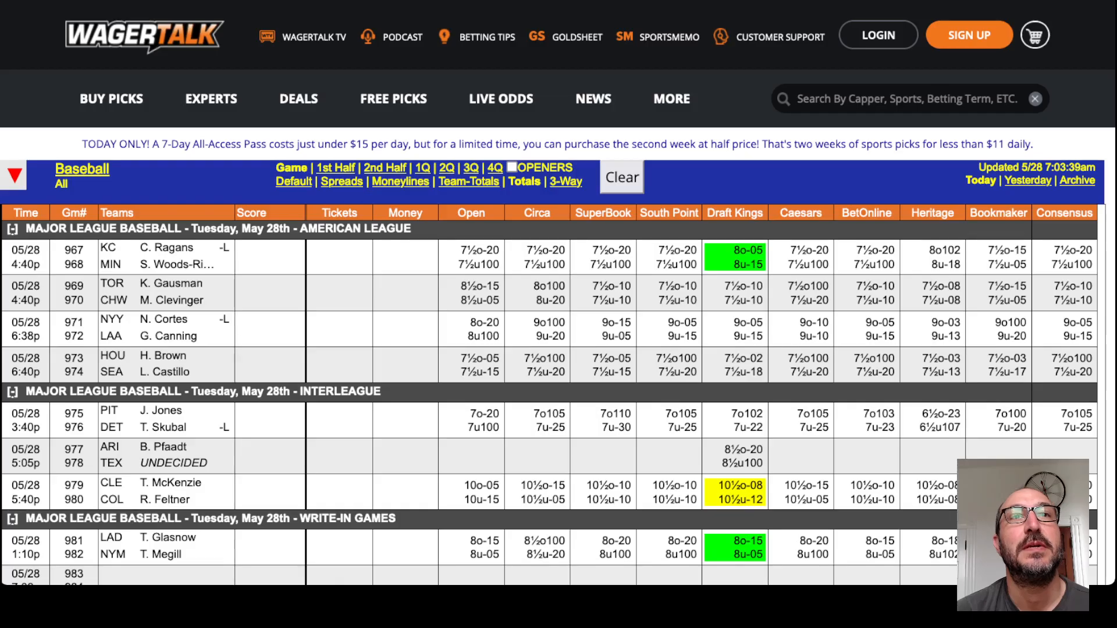
Step: View the WagerTalk spread odds board, then return to the spreads picks notebook
{"action": "left_click", "coordinate": [341, 180]}
{"action": "scroll", "coordinate": [558, 393], "scroll_direction": "up", "scroll_amount": 4}
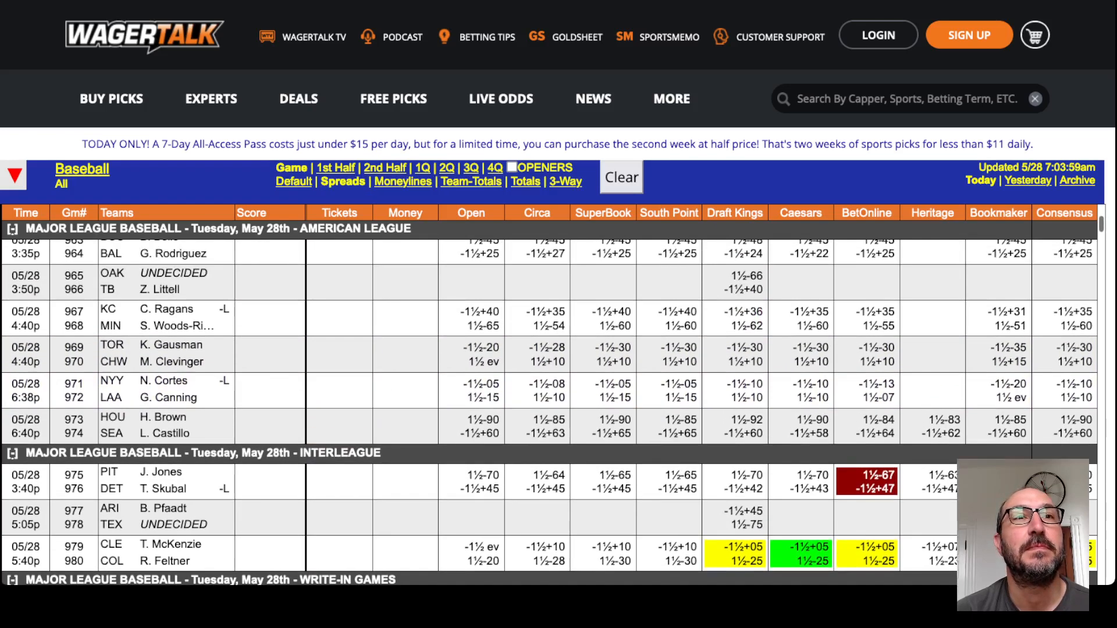
{"action": "scroll", "coordinate": [559, 393], "scroll_direction": "up", "scroll_amount": 4}
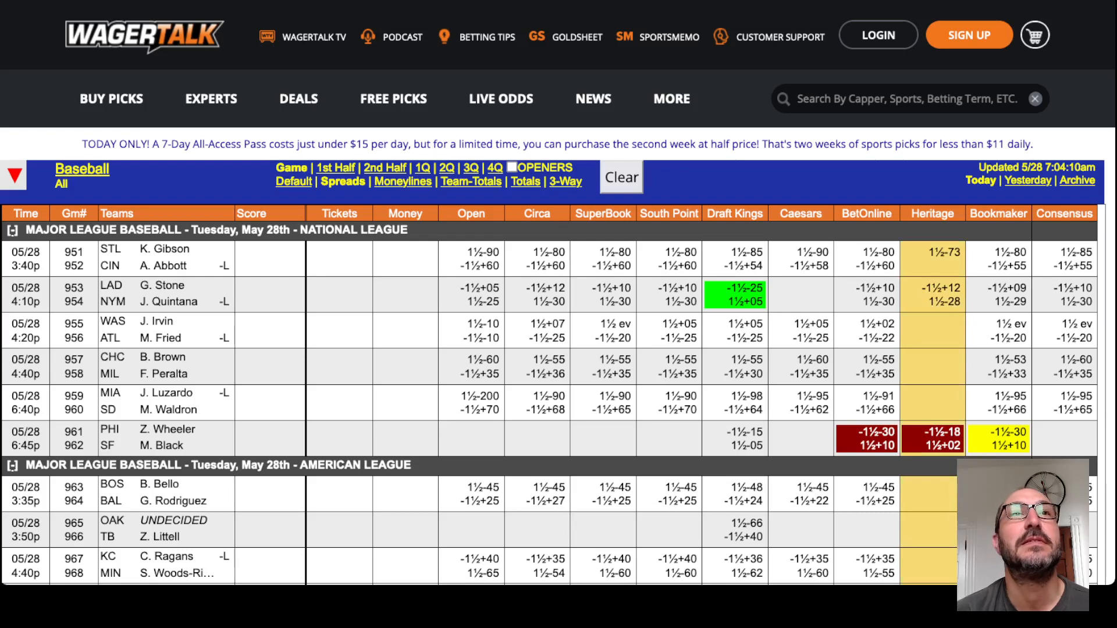
{"action": "key", "text": "alt+Tab"}
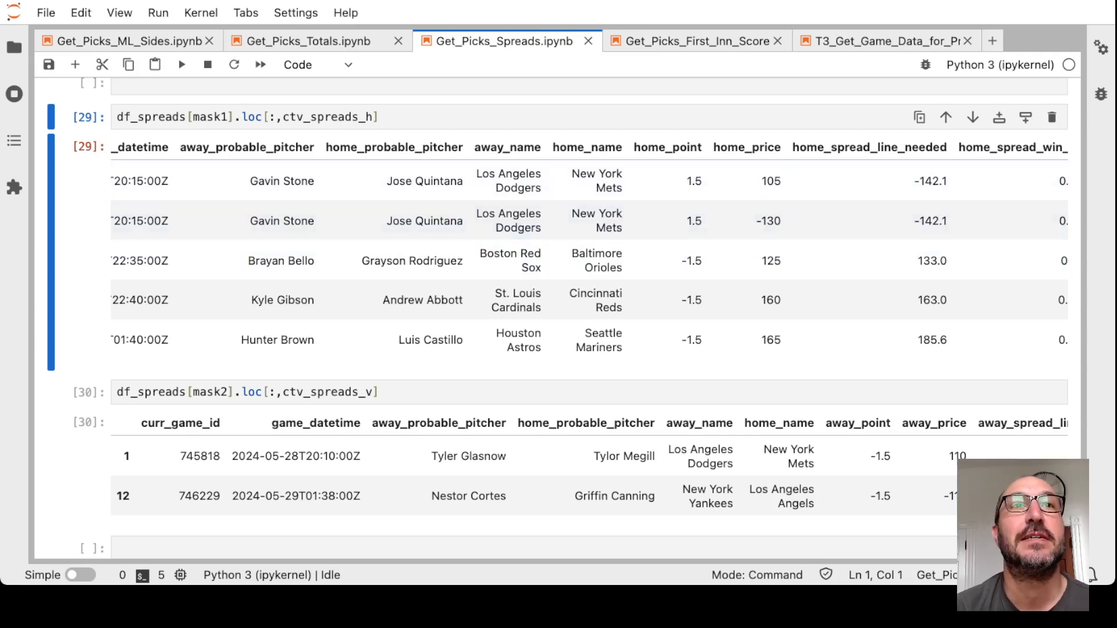
Step: Enter Mets as the pick with a +1.5 line in row 23 of MLB_Bets_Extra
{"action": "key", "text": "alt+Tab"}
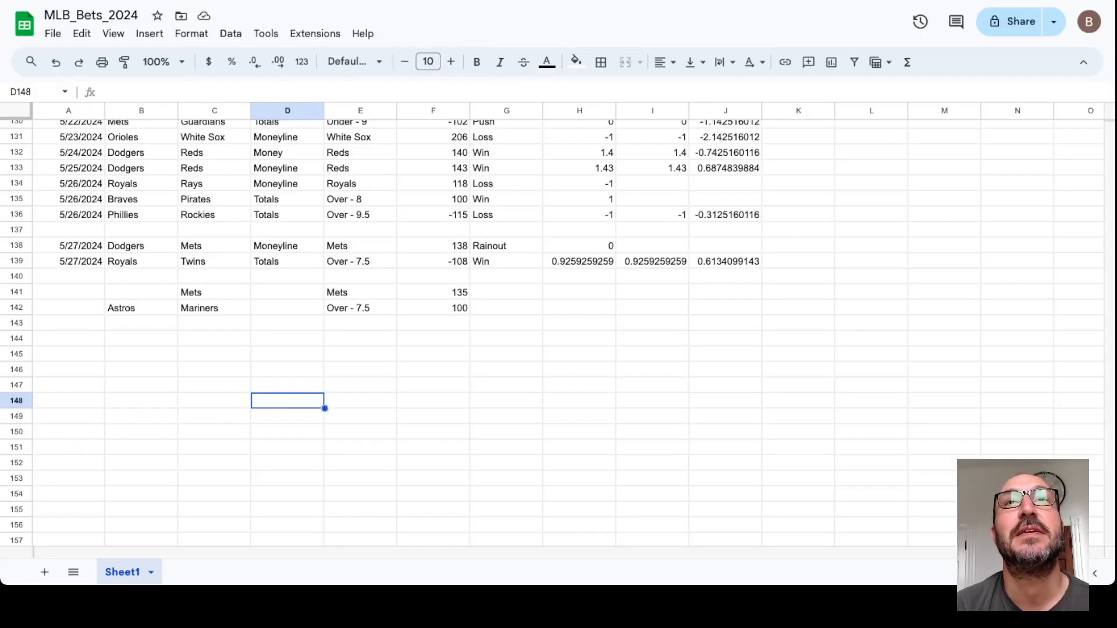
{"action": "key", "text": "ctrl+Tab"}
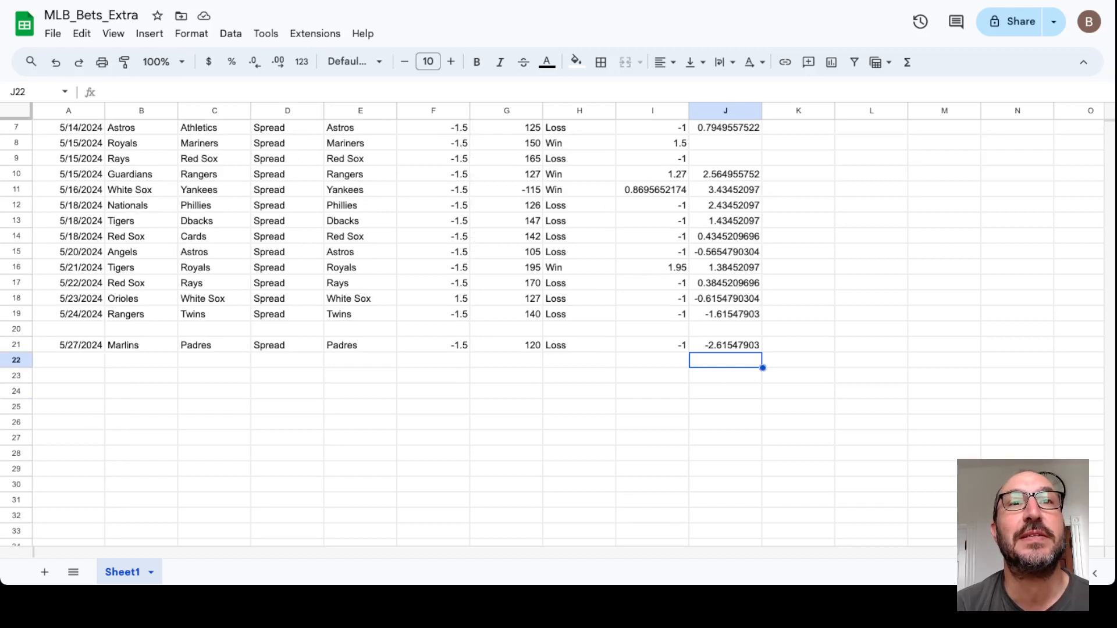
{"action": "left_click", "coordinate": [360, 376]}
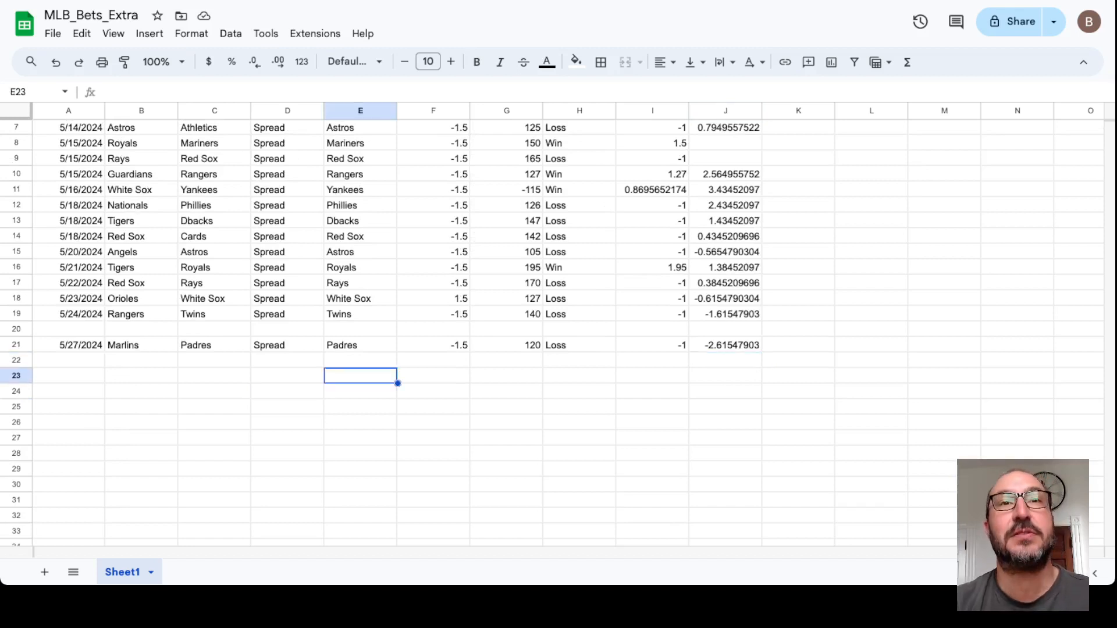
{"action": "type", "text": "Mets"}
{"action": "key", "text": "Tab"}
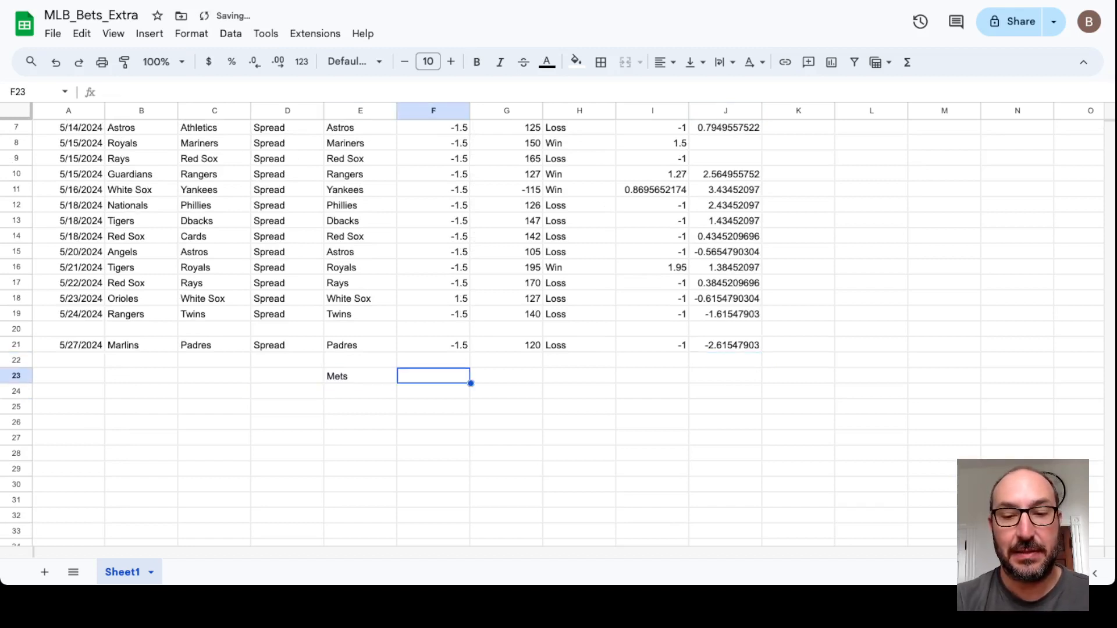
{"action": "type", "text": "+1.5"}
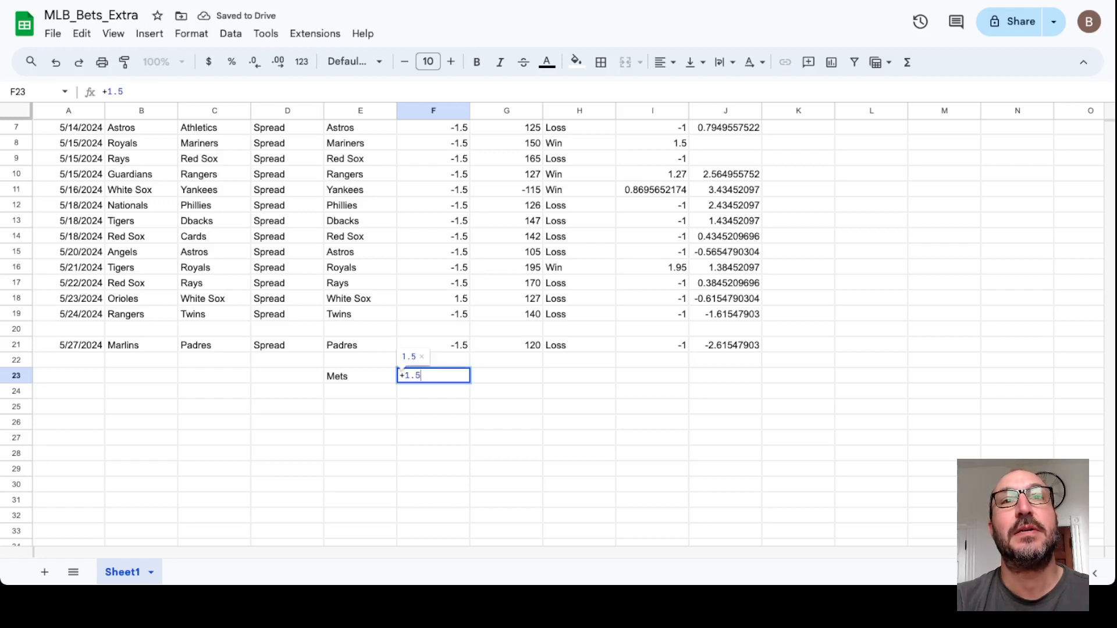
{"action": "key", "text": "Tab"}
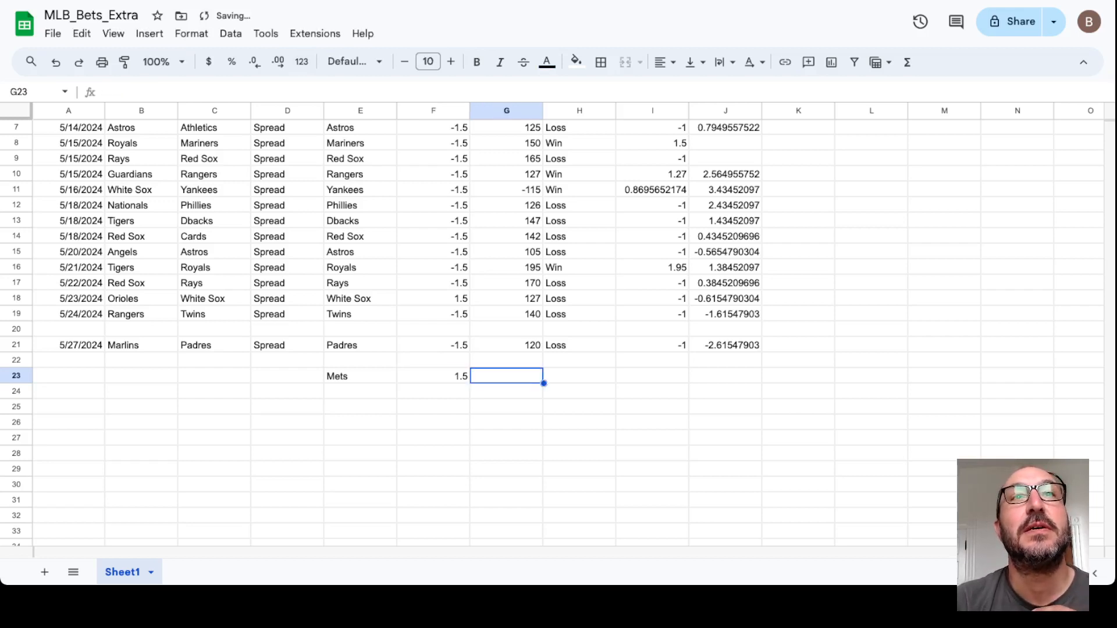
Step: Check pitcher Jose Quintana in the notebook and the WagerTalk spread odds, then return to Sheets
{"action": "key", "text": "alt+Tab"}
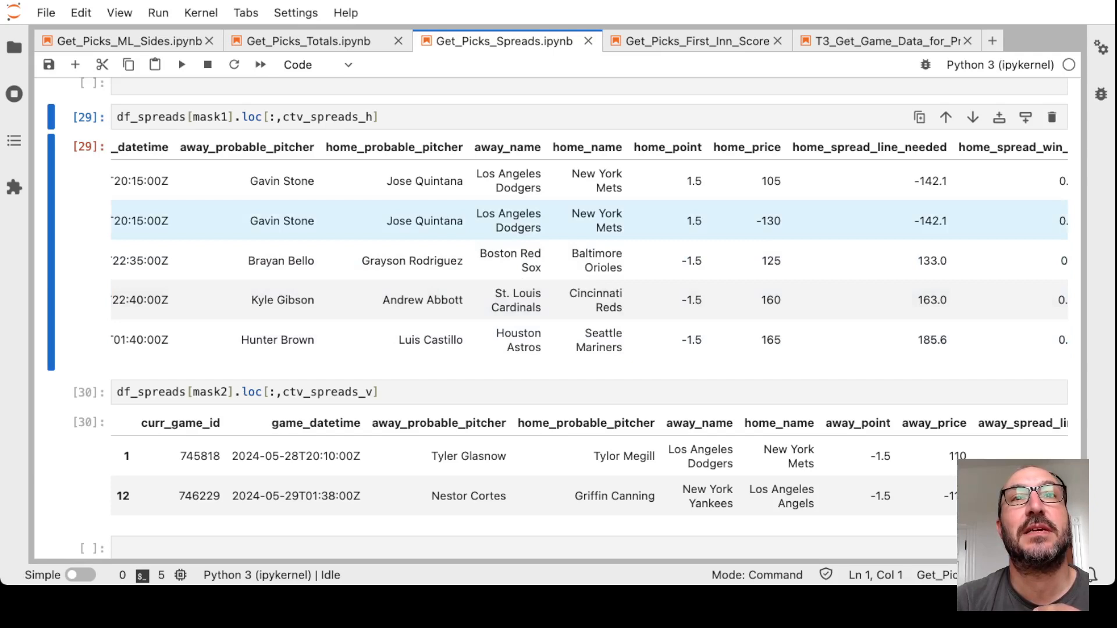
{"action": "left_click_drag", "start_coordinate": [387, 221], "coordinate": [462, 221]}
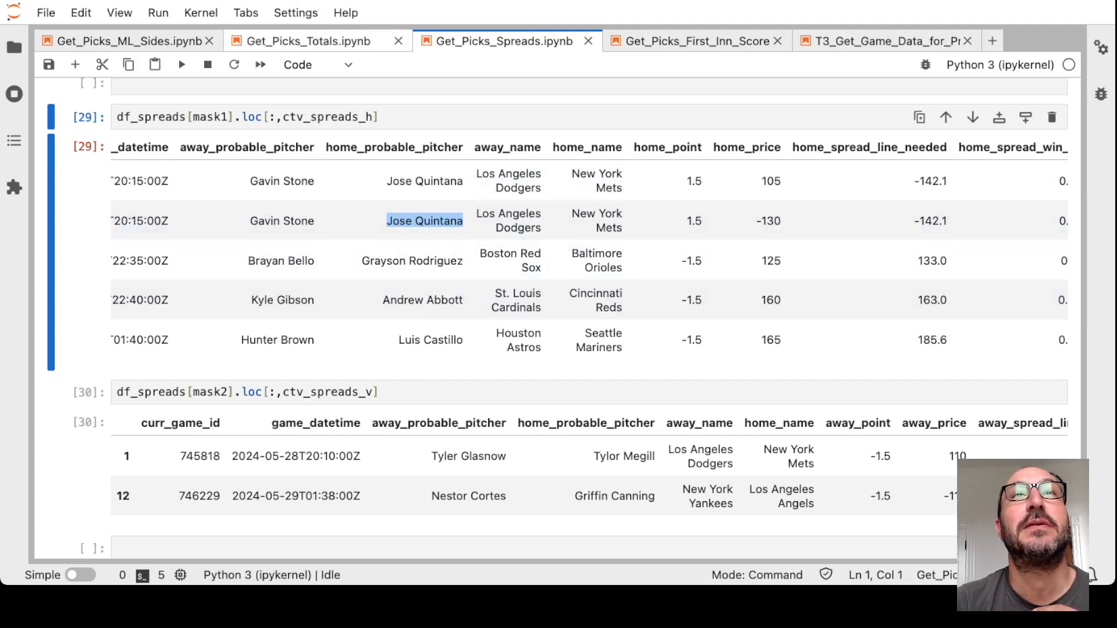
{"action": "key", "text": "alt+Tab"}
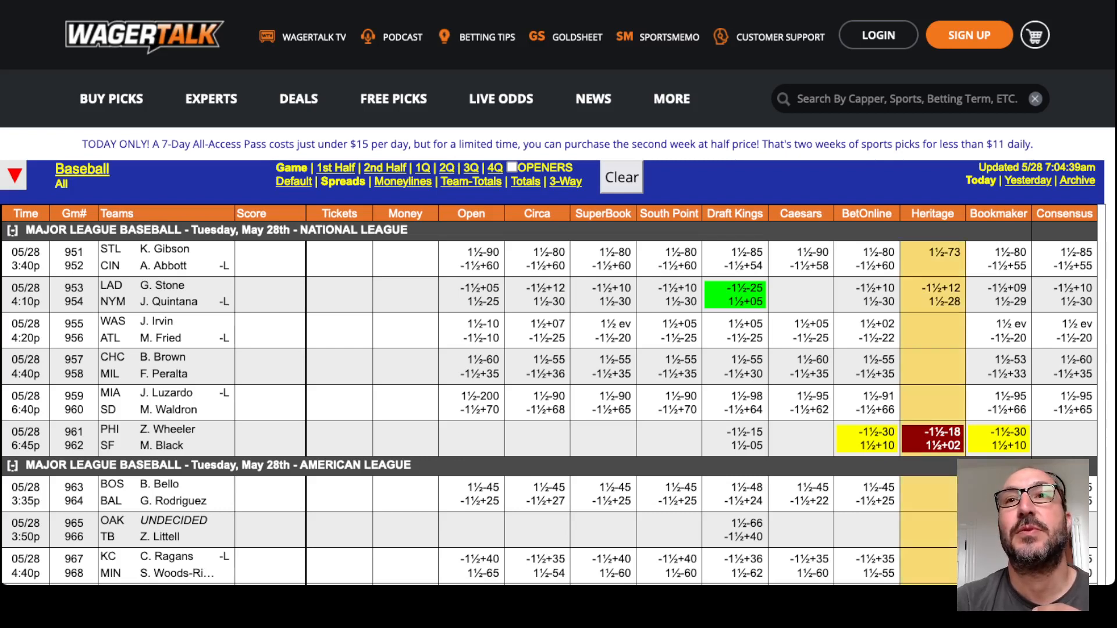
{"action": "key", "text": "alt+Tab"}
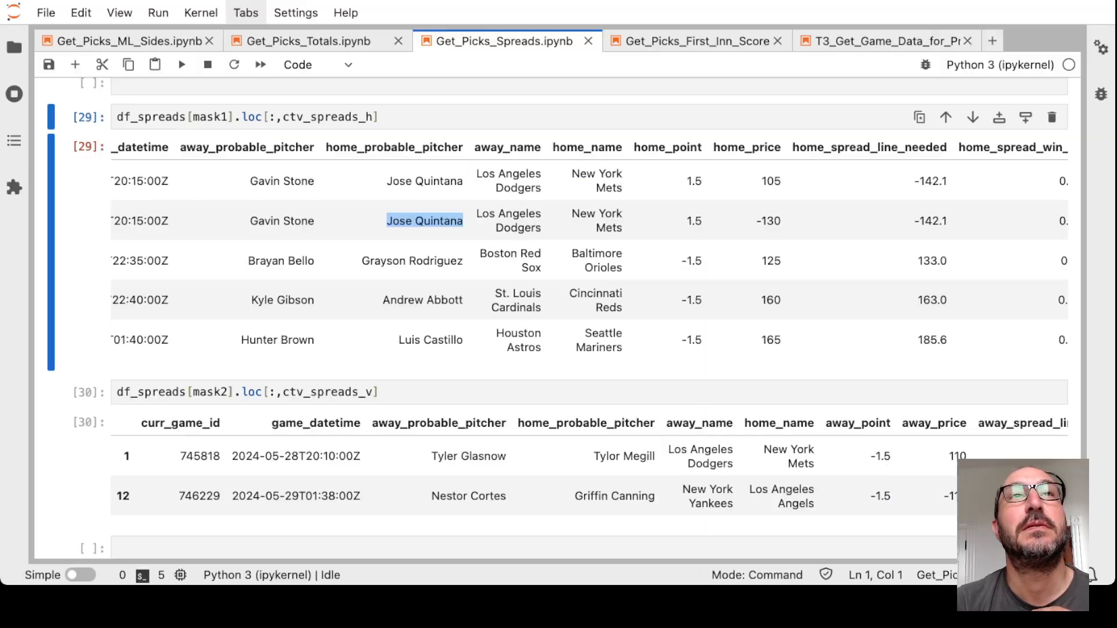
{"action": "key", "text": "alt+Tab"}
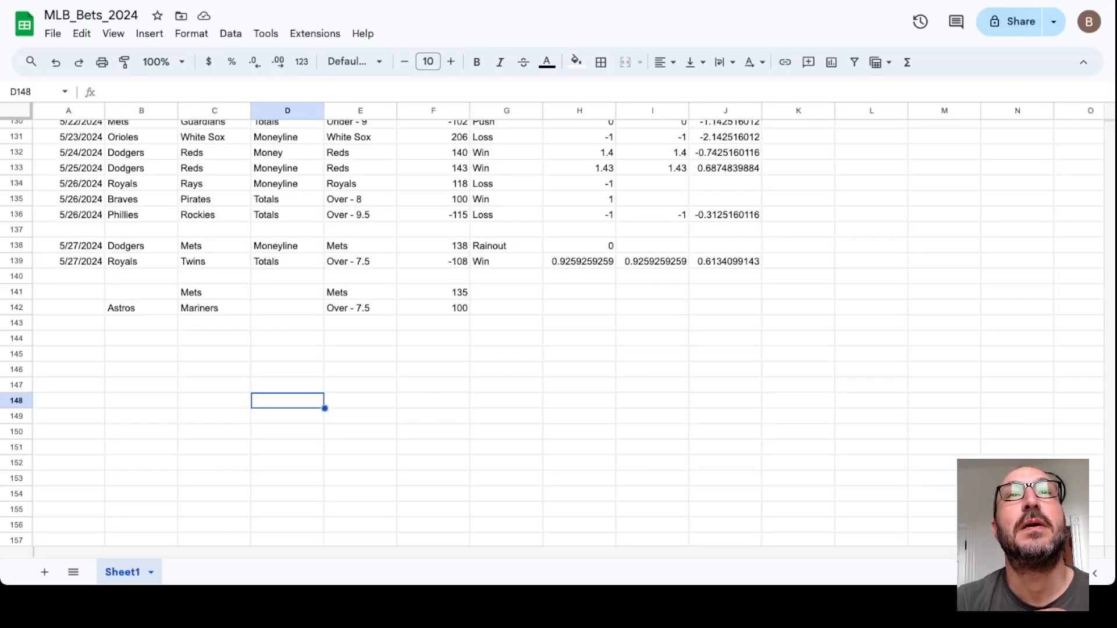
Step: Confirm the -128 price and label the bet Mets (JQ) in cell C23 of MLB_Bets_Extra
{"action": "key", "text": "ctrl+Tab"}
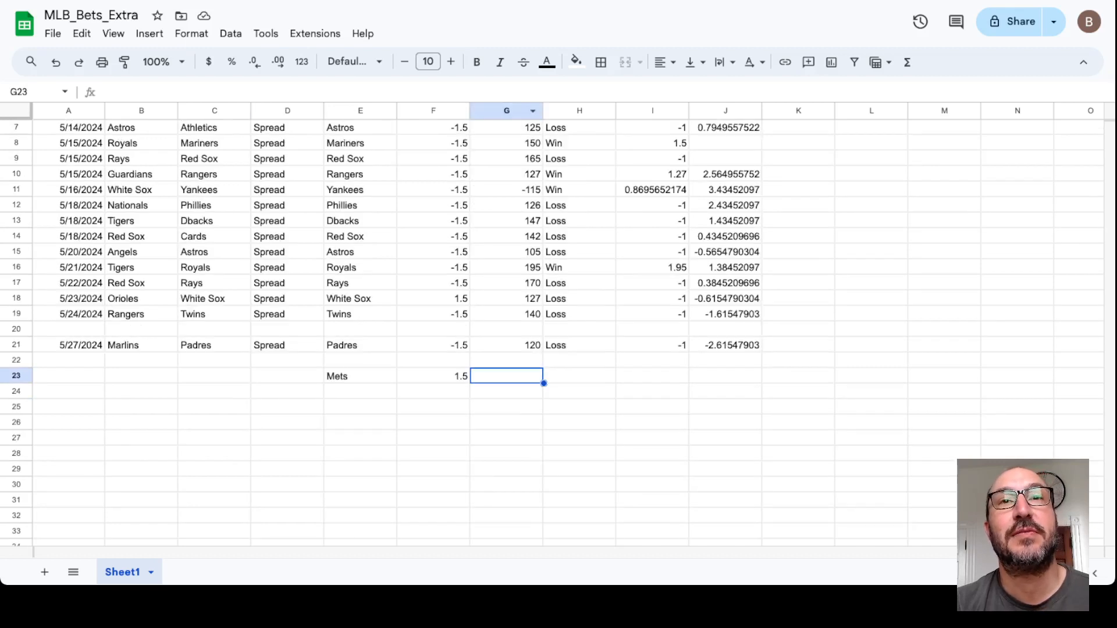
{"action": "type", "text": "-128"}
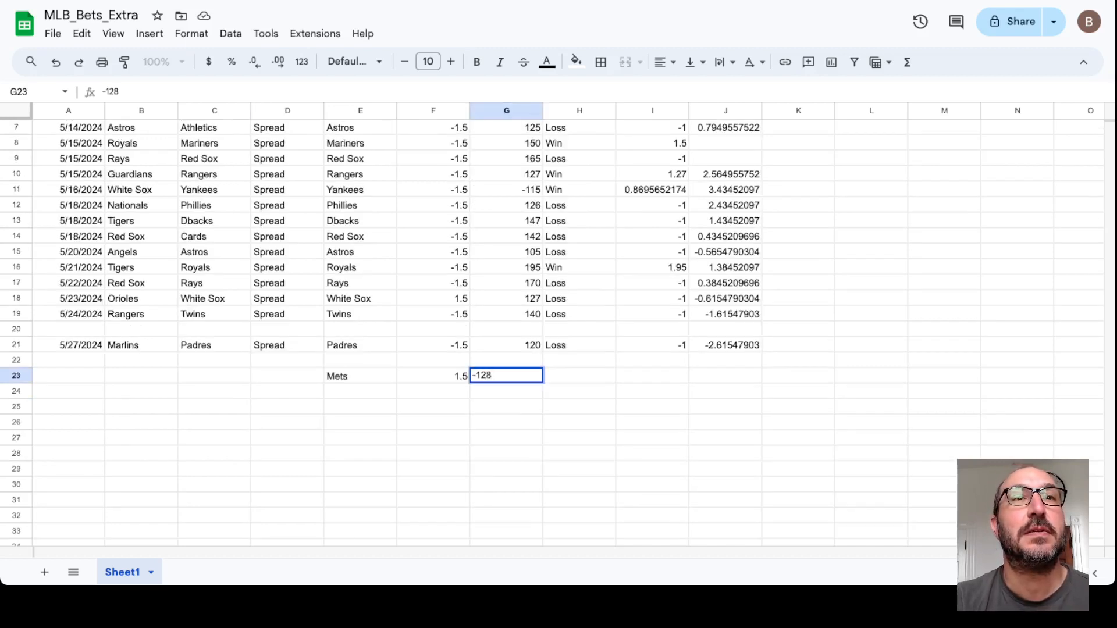
{"action": "left_click", "coordinate": [142, 376]}
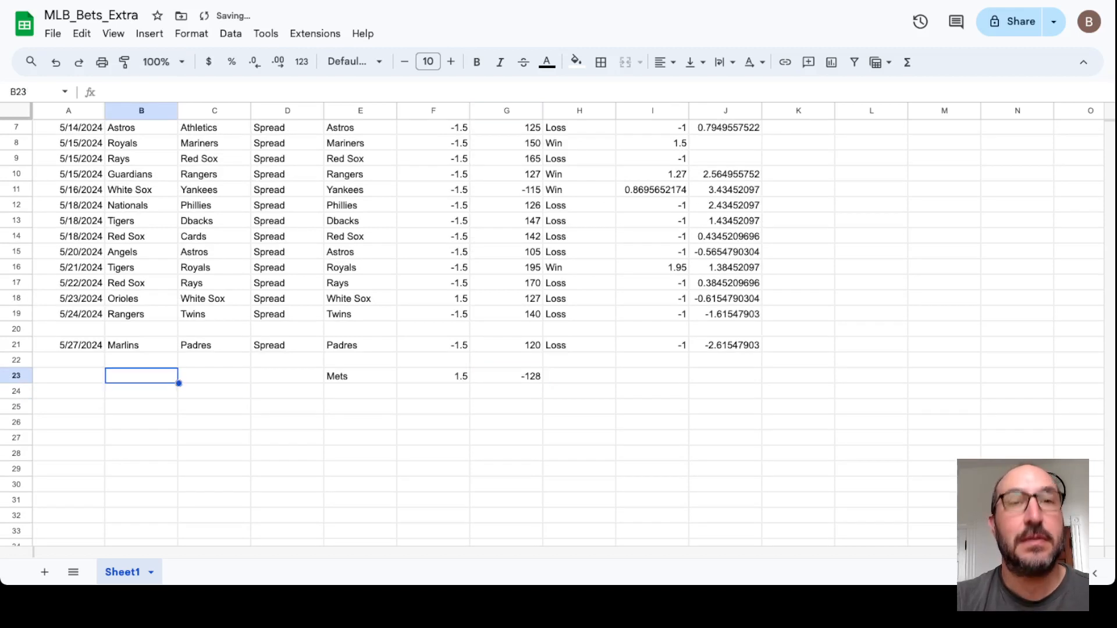
{"action": "key", "text": "Tab"}
{"action": "type", "text": "Mets "}
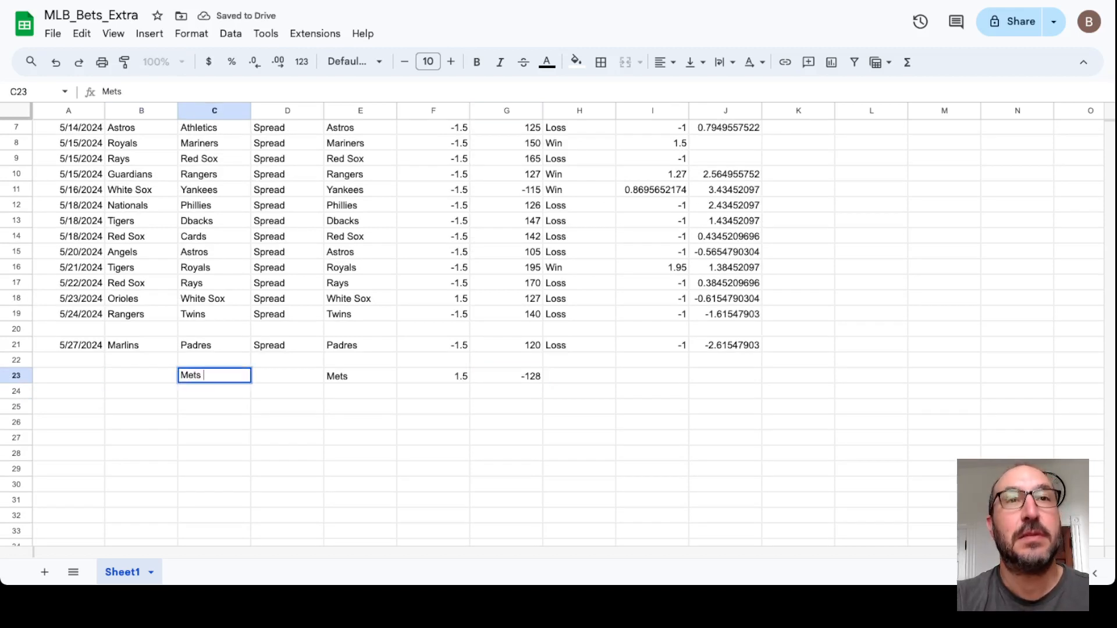
{"action": "type", "text": "(JQ)"}
{"action": "key", "text": "Return"}
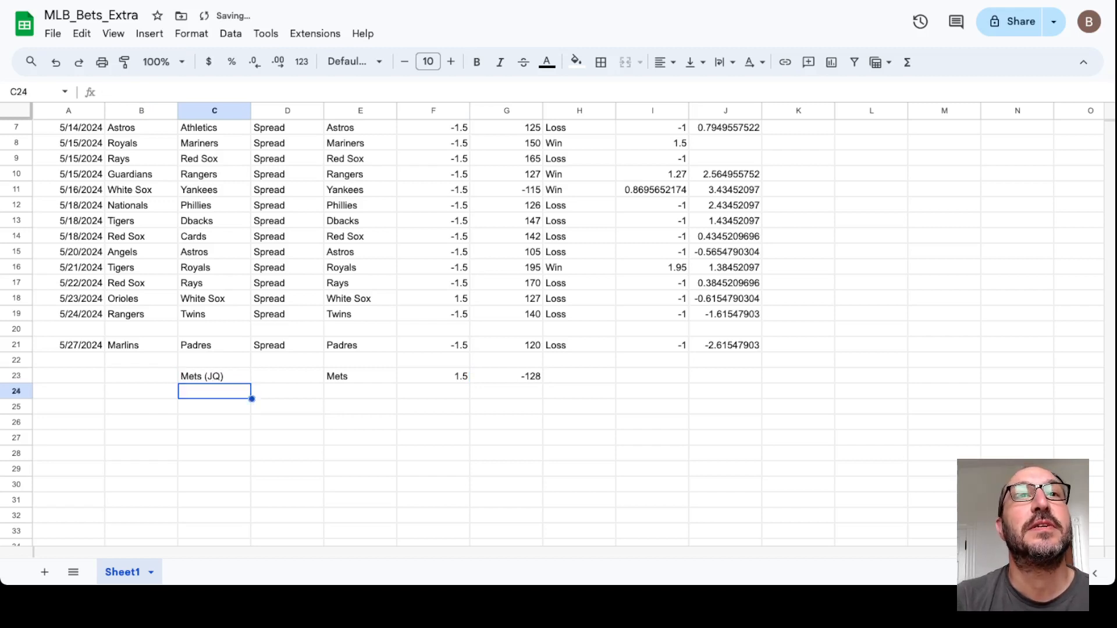
Step: Change cell C141 of MLB_Bets_2024 to read Mets (JQ), then return to the notebook
{"action": "key", "text": "ctrl+Tab"}
{"action": "left_click", "coordinate": [214, 292]}
{"action": "double_click", "coordinate": [214, 291]}
{"action": "key", "text": "End"}
{"action": "type", "text": "(JQ)"}
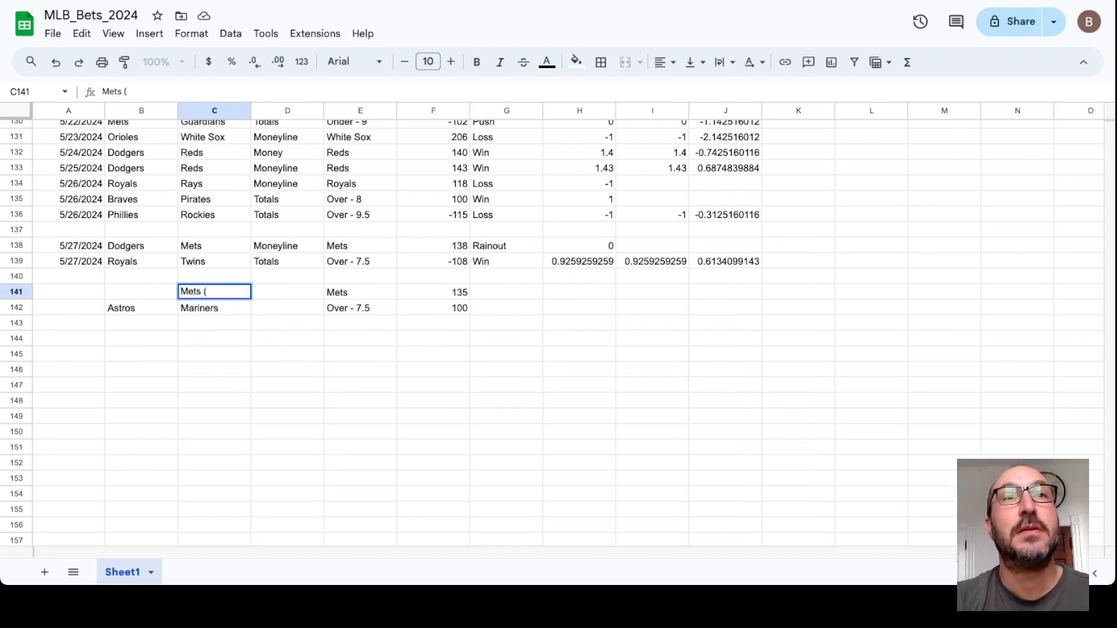
{"action": "left_click", "coordinate": [215, 339]}
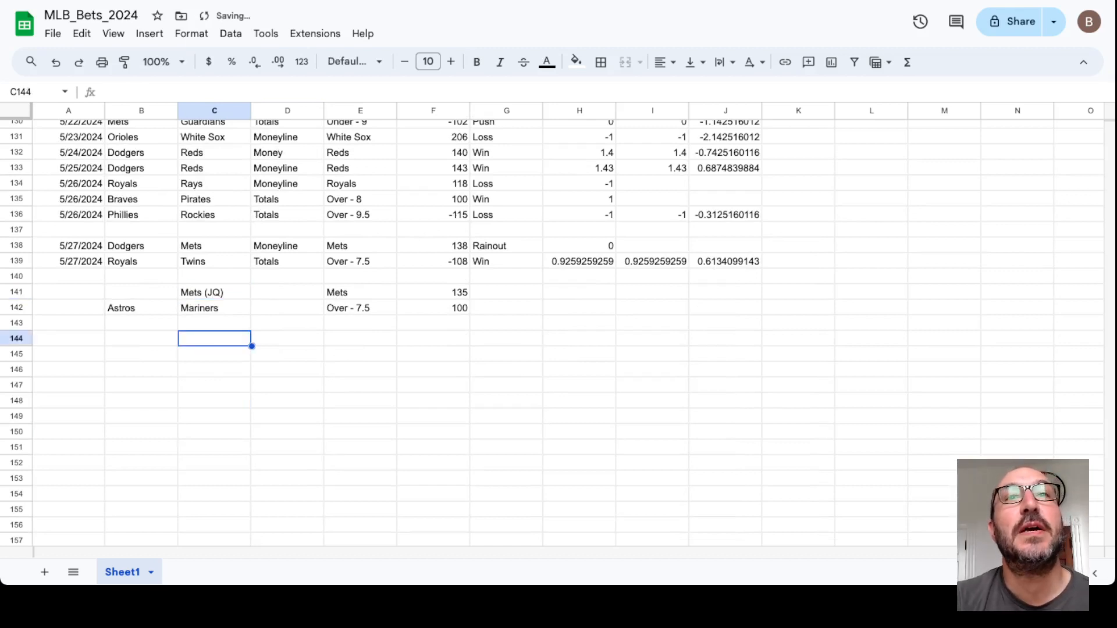
{"action": "key", "text": "alt+Tab"}
{"action": "left_click", "coordinate": [523, 260]}
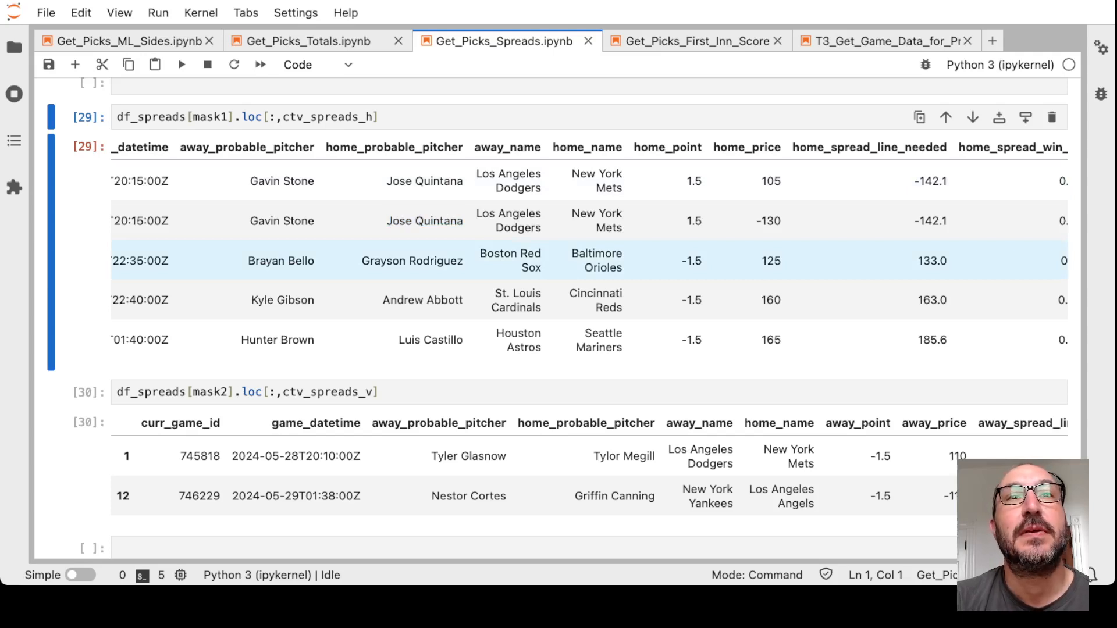
{"action": "scroll", "coordinate": [523, 261], "scroll_direction": "down", "scroll_amount": 2}
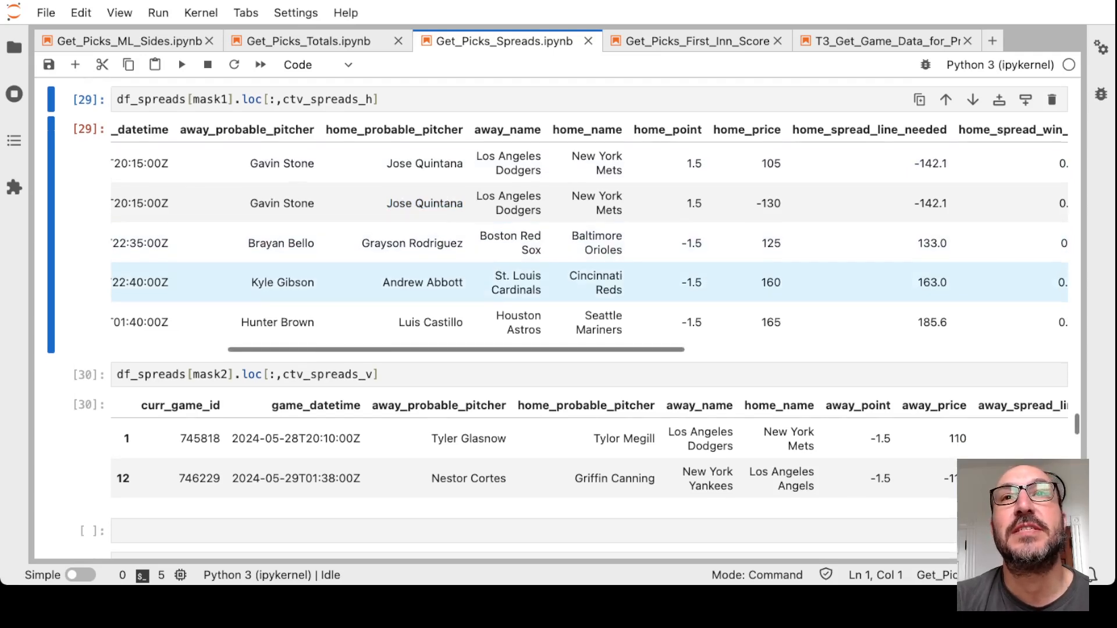
{"action": "scroll", "coordinate": [523, 257], "scroll_direction": "right", "scroll_amount": 1}
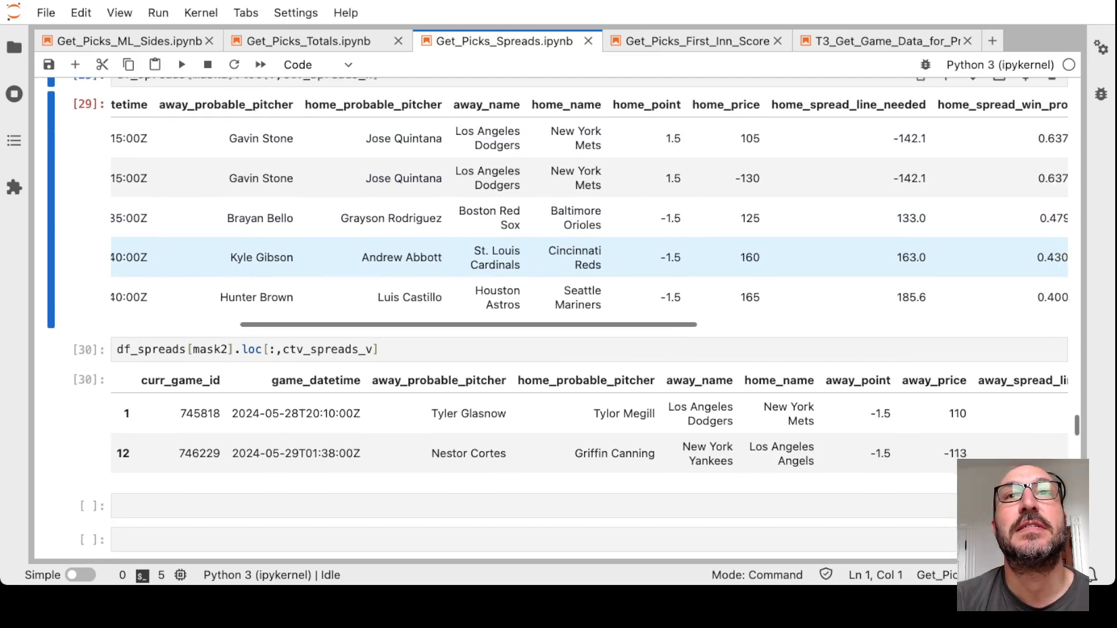
{"action": "scroll", "coordinate": [524, 258], "scroll_direction": "right", "scroll_amount": 3}
{"action": "scroll", "coordinate": [524, 257], "scroll_direction": "right", "scroll_amount": 1}
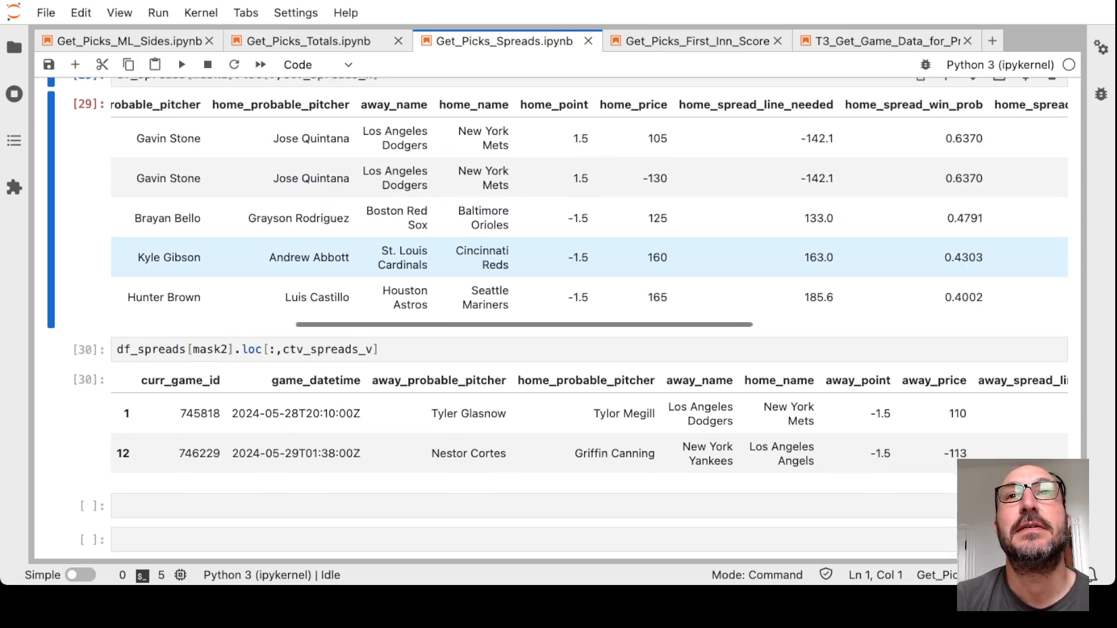
{"action": "scroll", "coordinate": [524, 218], "scroll_direction": "right", "scroll_amount": 1}
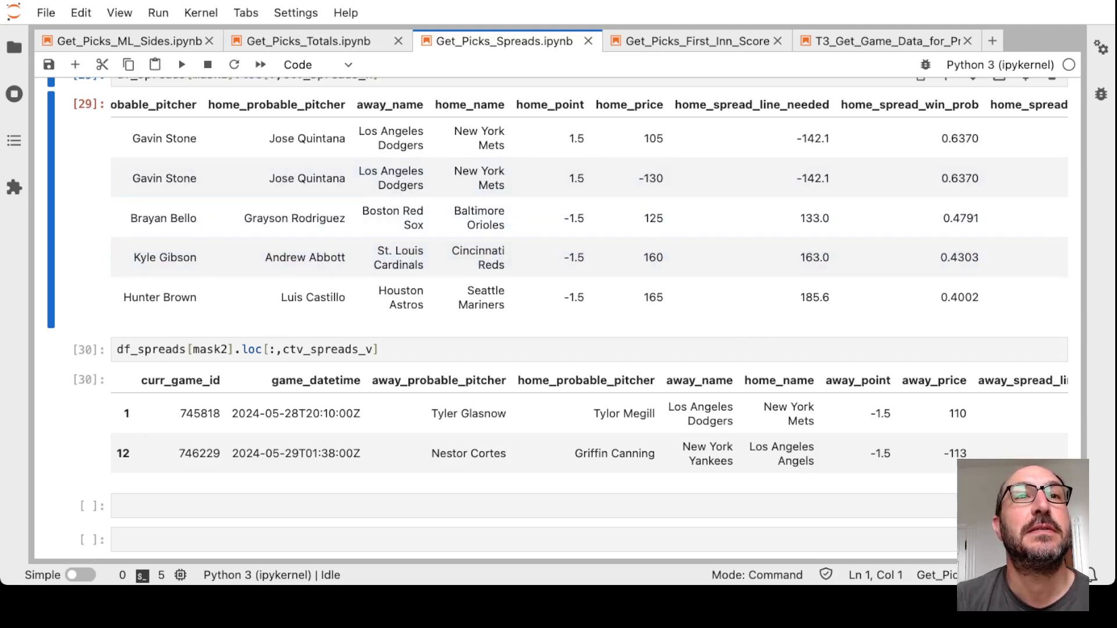
{"action": "key", "text": "alt+Tab"}
{"action": "scroll", "coordinate": [559, 393], "scroll_direction": "down", "scroll_amount": 1}
{"action": "scroll", "coordinate": [559, 393], "scroll_direction": "down", "scroll_amount": 1}
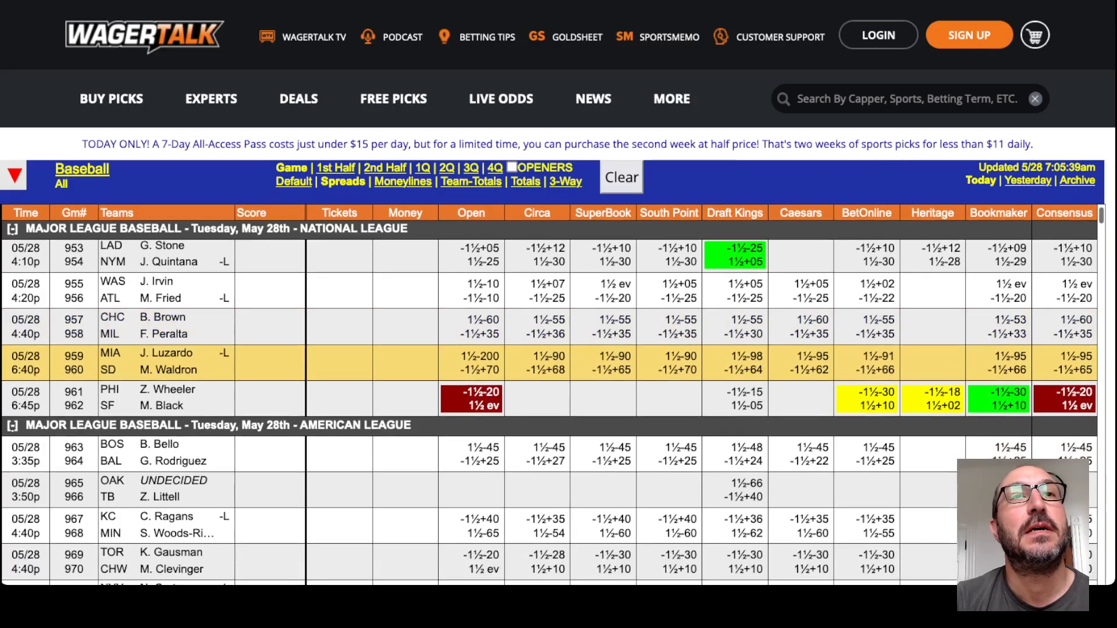
{"action": "scroll", "coordinate": [558, 393], "scroll_direction": "down", "scroll_amount": 1}
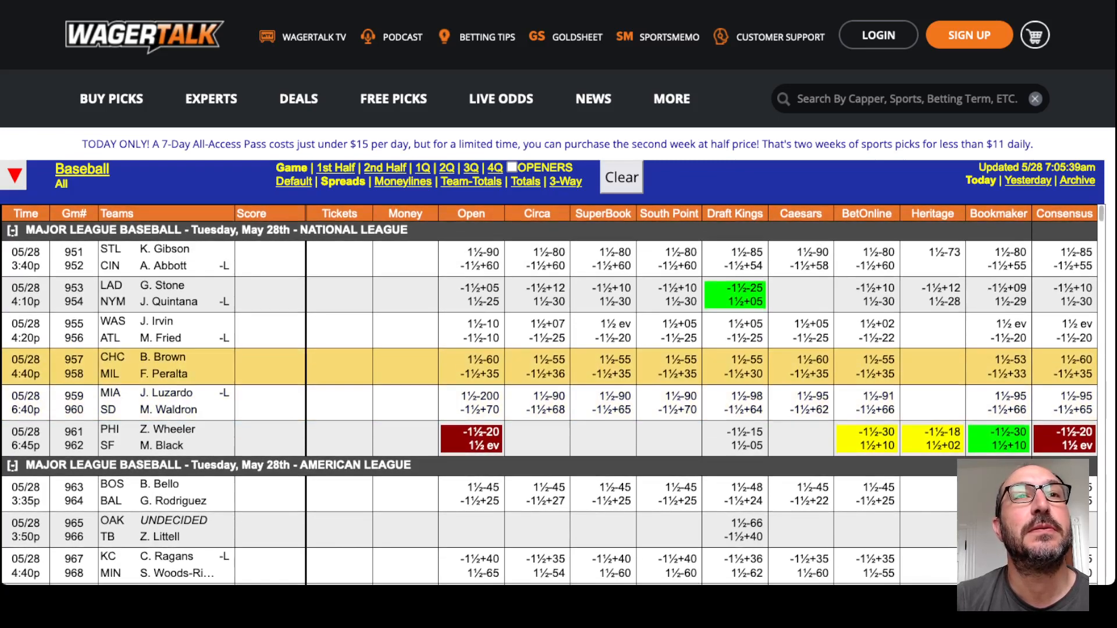
{"action": "scroll", "coordinate": [558, 393], "scroll_direction": "down", "scroll_amount": 2}
{"action": "scroll", "coordinate": [559, 393], "scroll_direction": "down", "scroll_amount": 2}
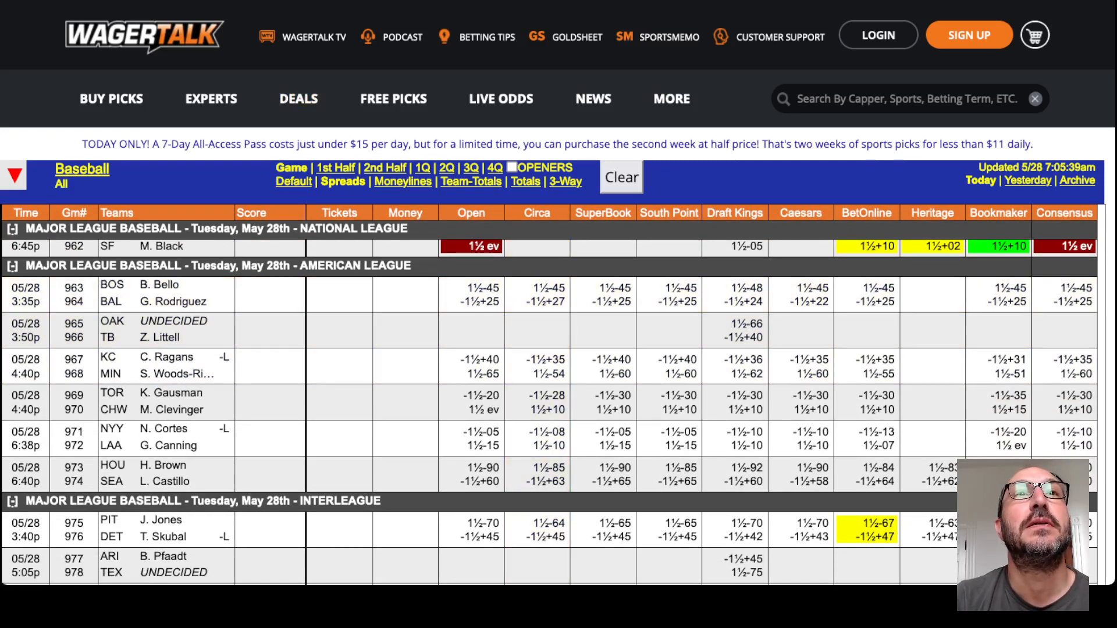
{"action": "key", "text": "alt+Tab"}
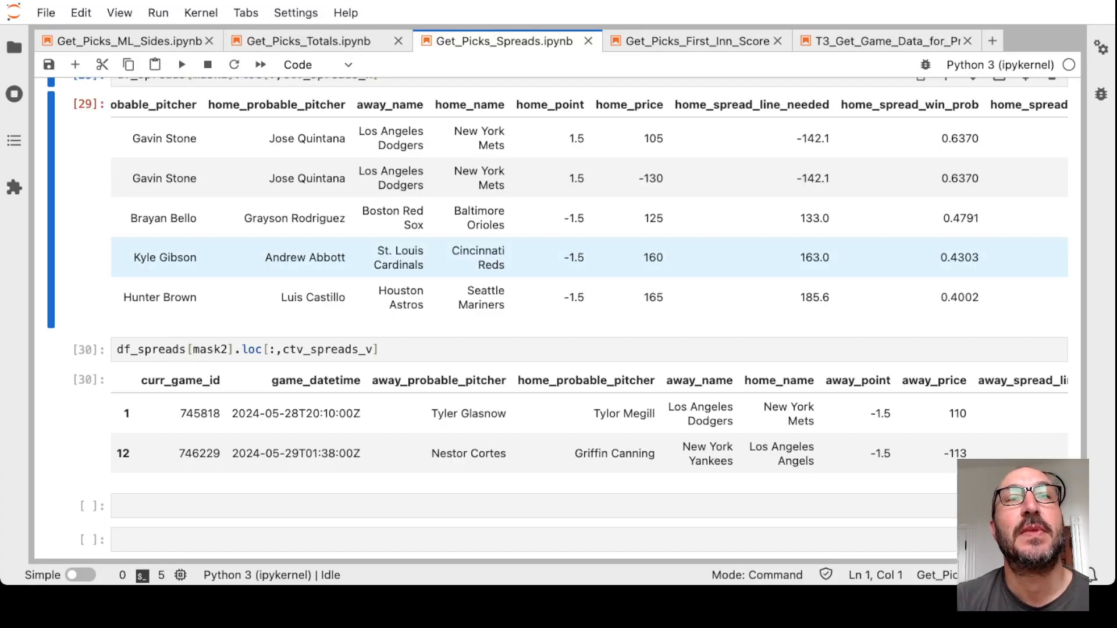
{"action": "scroll", "coordinate": [559, 262], "scroll_direction": "down", "scroll_amount": 1}
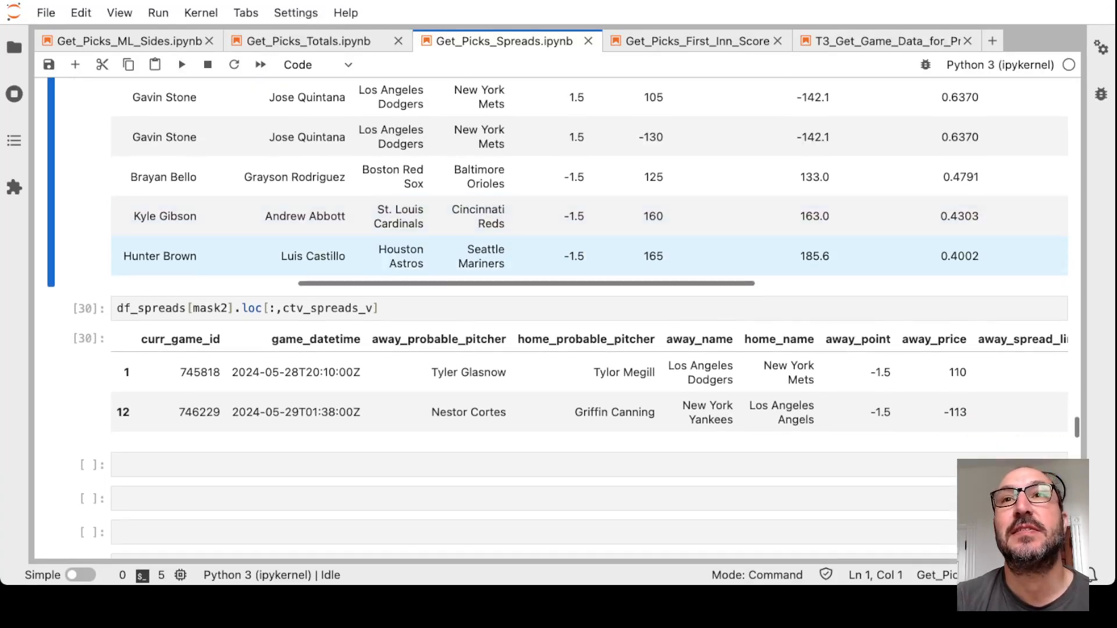
{"action": "scroll", "coordinate": [558, 262], "scroll_direction": "up", "scroll_amount": 1}
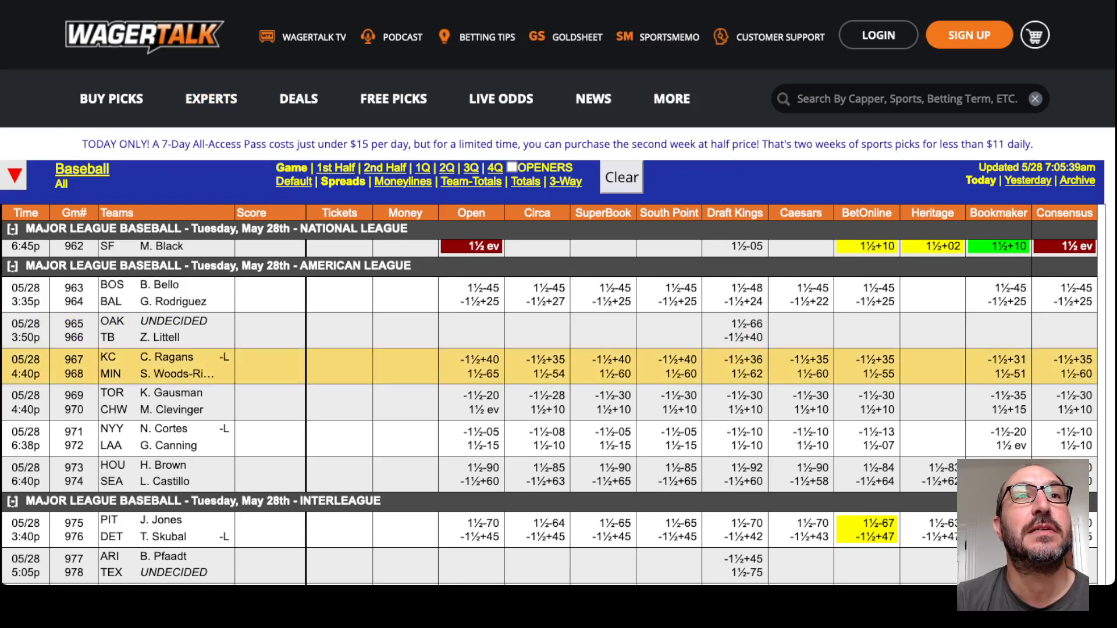
{"action": "scroll", "coordinate": [559, 393], "scroll_direction": "down", "scroll_amount": 1}
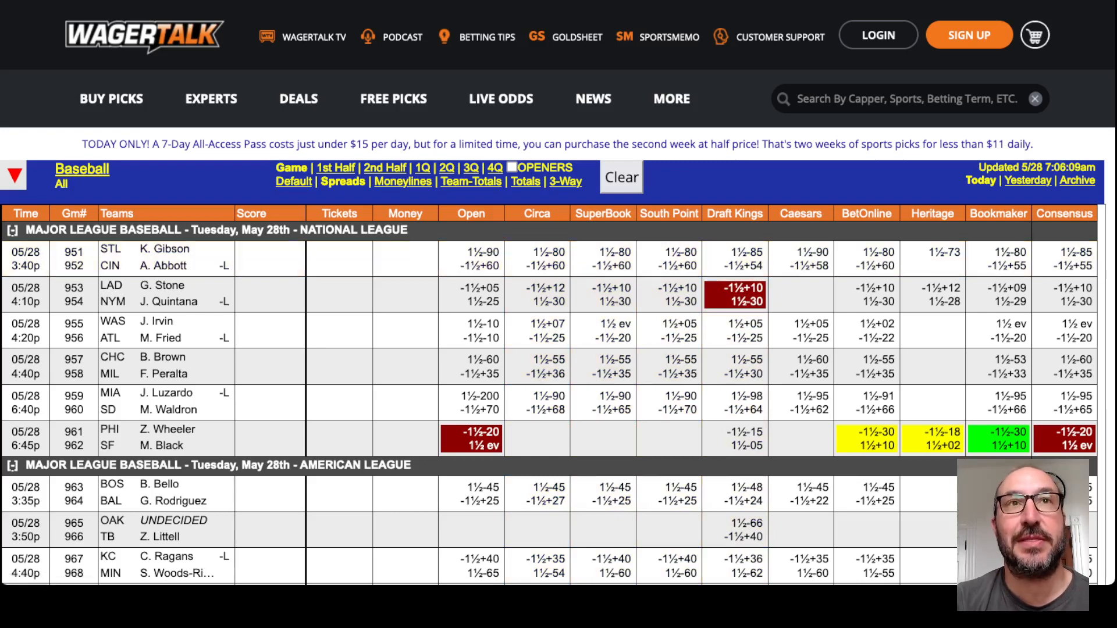
{"action": "key", "text": "alt+Tab"}
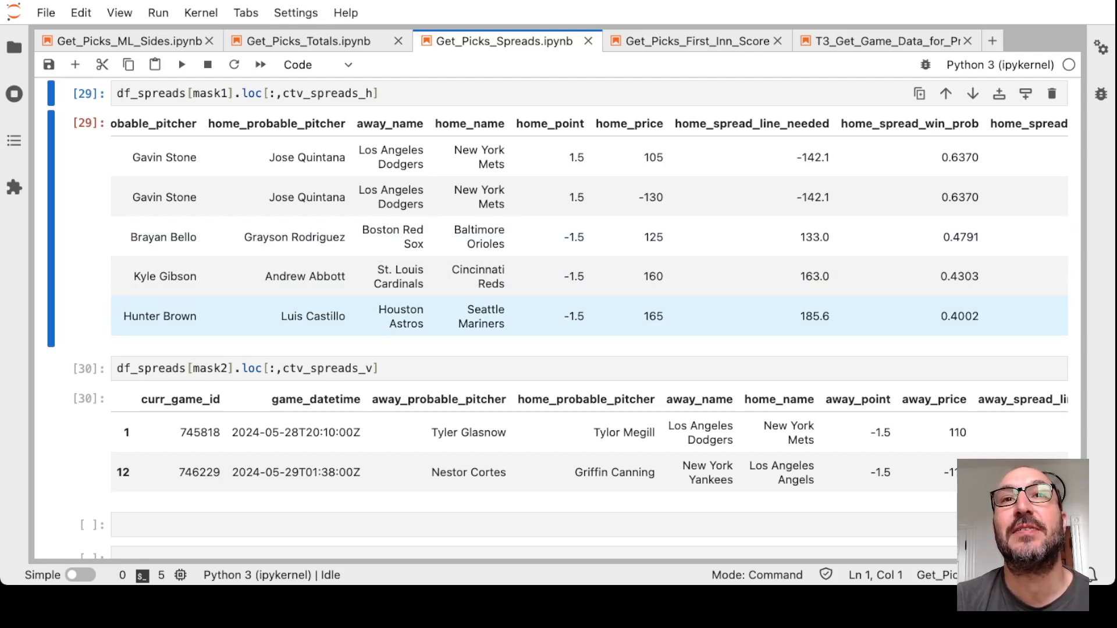
{"action": "left_click_drag", "start_coordinate": [799, 316], "coordinate": [821, 316]}
{"action": "left_click", "coordinate": [821, 316]}
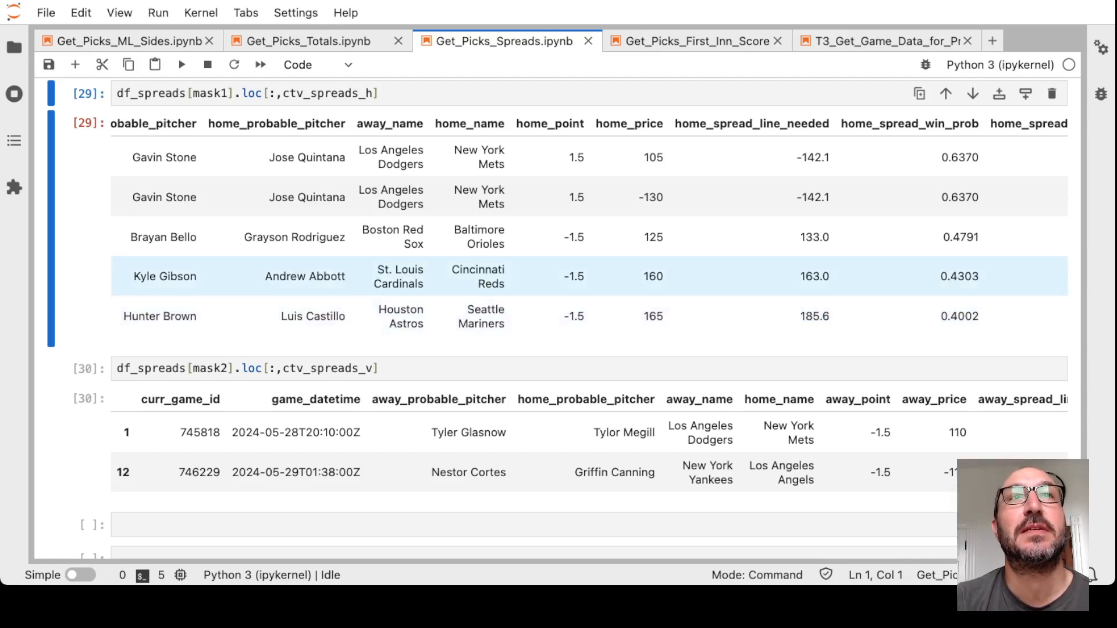
{"action": "key", "text": "alt+Tab"}
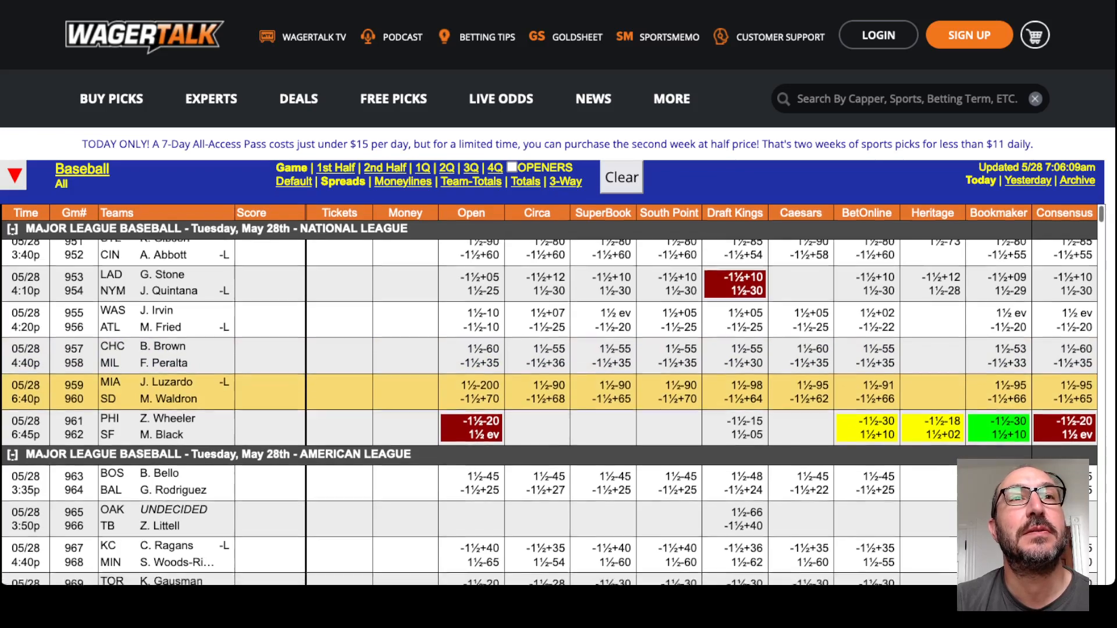
{"action": "scroll", "coordinate": [559, 392], "scroll_direction": "down", "scroll_amount": 4}
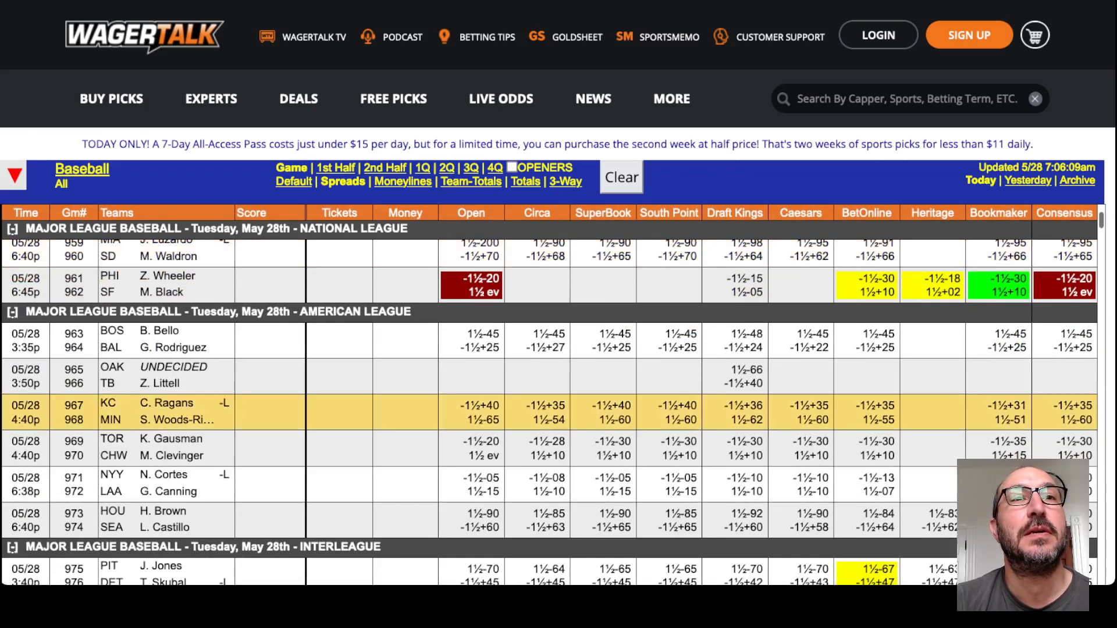
{"action": "scroll", "coordinate": [559, 393], "scroll_direction": "down", "scroll_amount": 4}
{"action": "scroll", "coordinate": [558, 410], "scroll_direction": "up", "scroll_amount": 1}
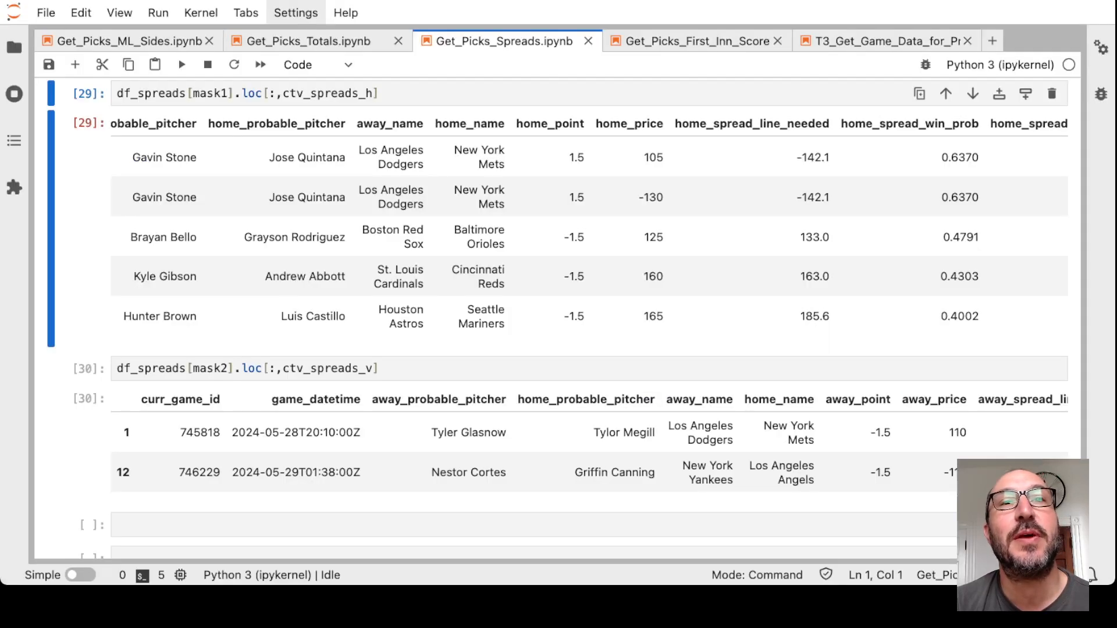
{"action": "scroll", "coordinate": [559, 315], "scroll_direction": "down", "scroll_amount": 2}
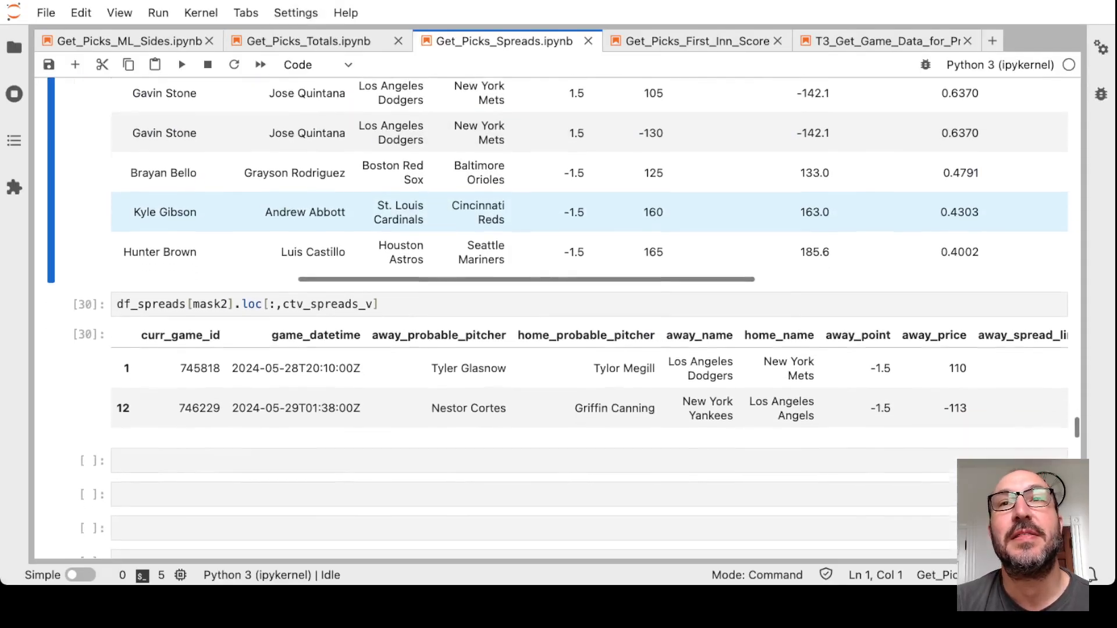
{"action": "scroll", "coordinate": [558, 359], "scroll_direction": "right", "scroll_amount": 3}
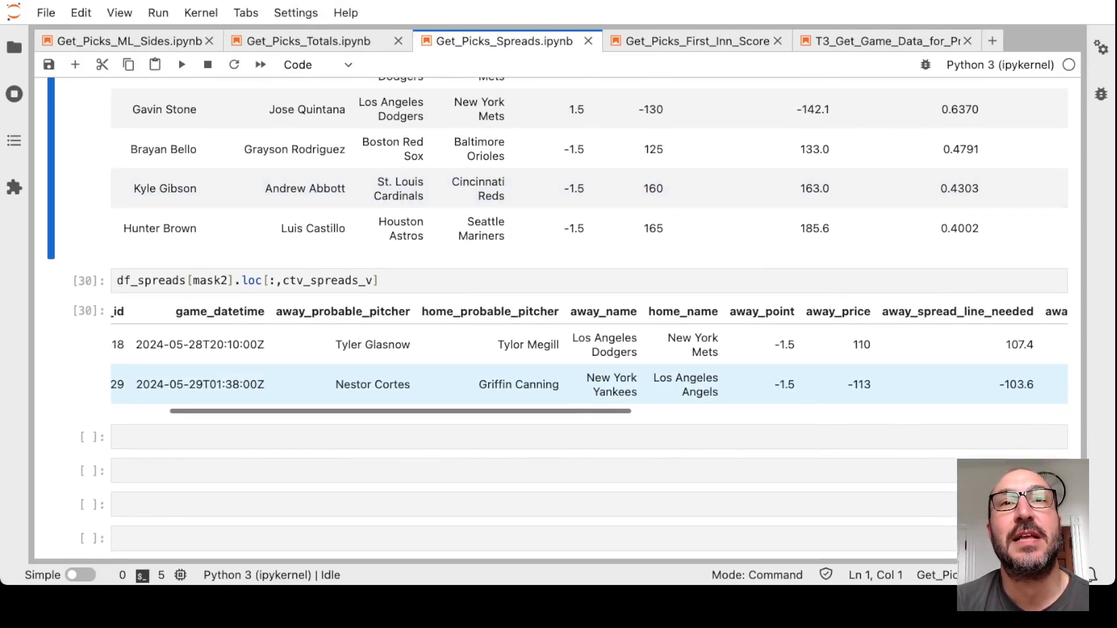
{"action": "scroll", "coordinate": [559, 358], "scroll_direction": "right", "scroll_amount": 3}
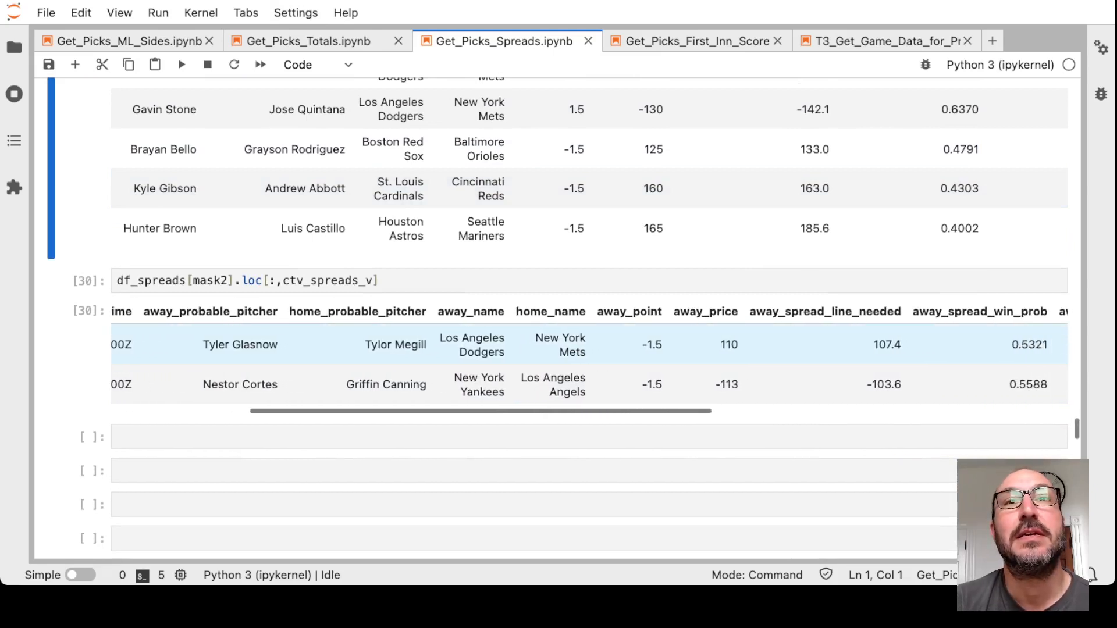
{"action": "scroll", "coordinate": [558, 367], "scroll_direction": "left", "scroll_amount": 3}
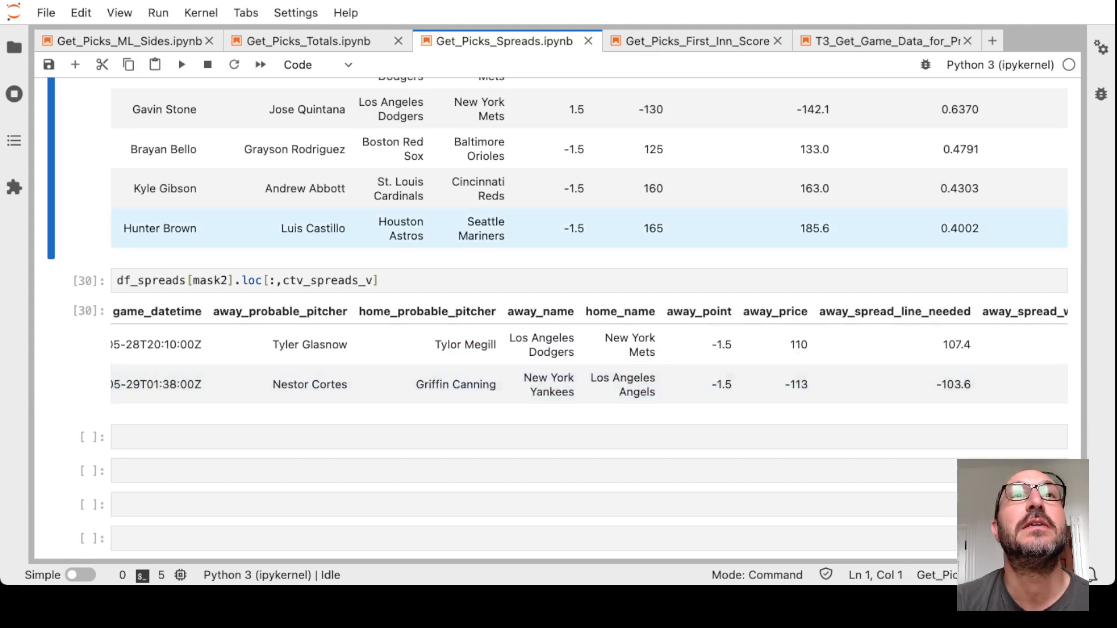
{"action": "key", "text": "alt+Tab"}
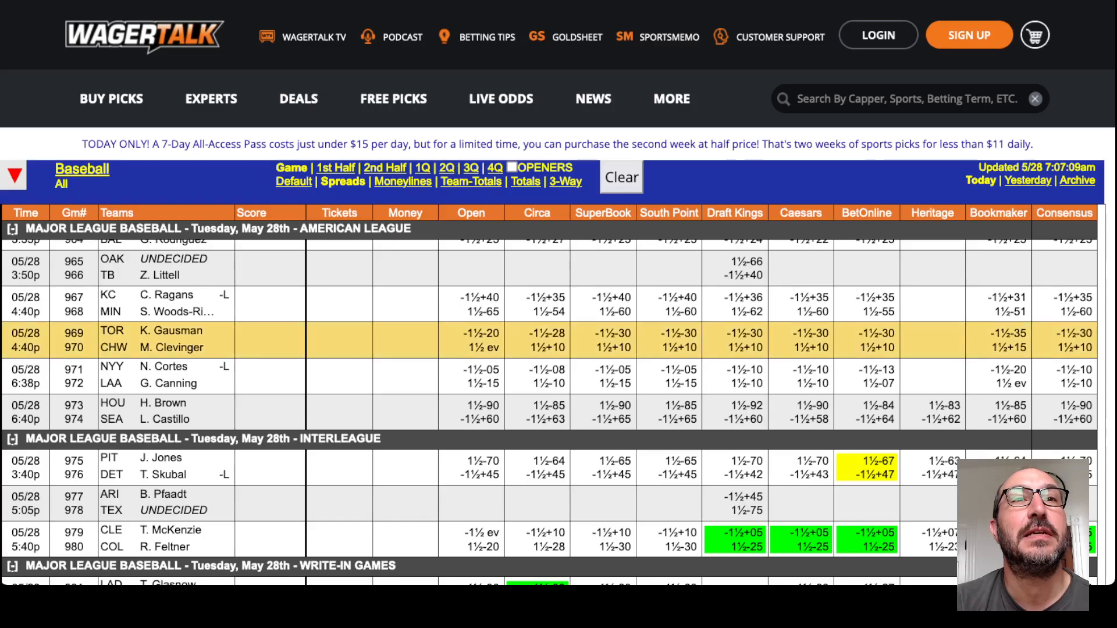
{"action": "scroll", "coordinate": [559, 349], "scroll_direction": "down", "scroll_amount": 3}
{"action": "scroll", "coordinate": [558, 349], "scroll_direction": "up", "scroll_amount": 4}
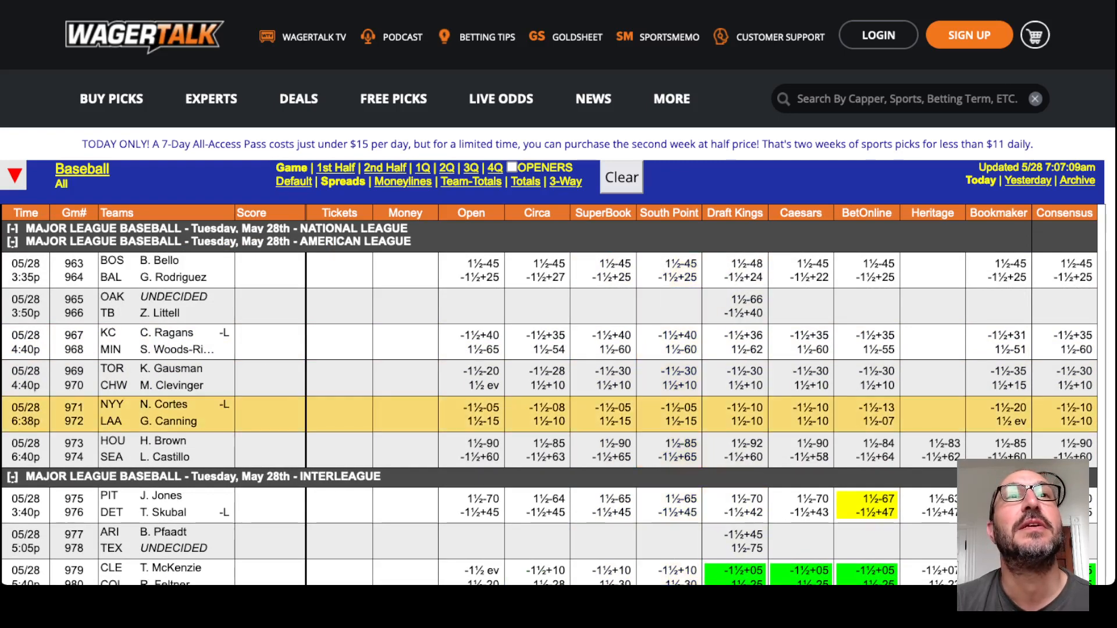
{"action": "key", "text": "alt+Tab"}
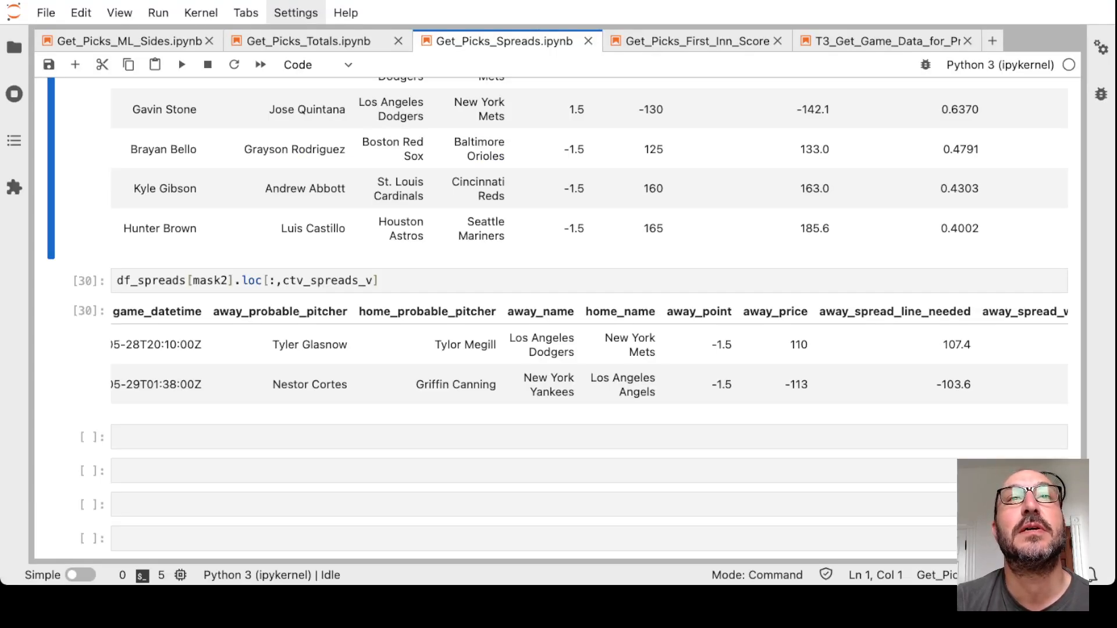
Step: Bring up the MLB_Bets_Extra log showing the Mets (JQ) spread bet at 1.5 and -128
{"action": "key", "text": "alt+Tab"}
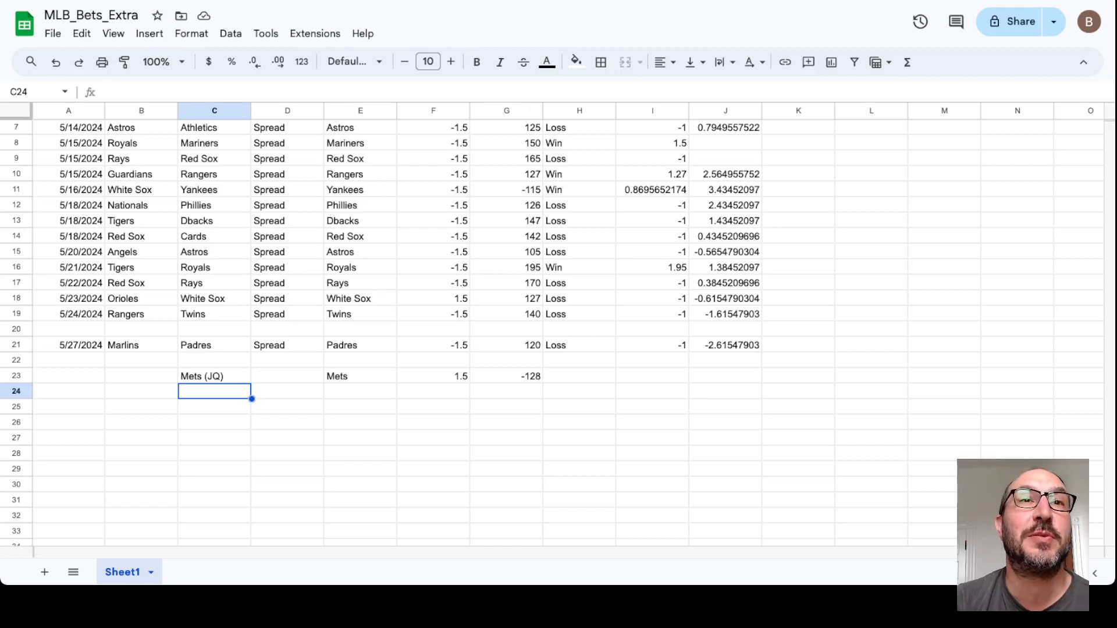